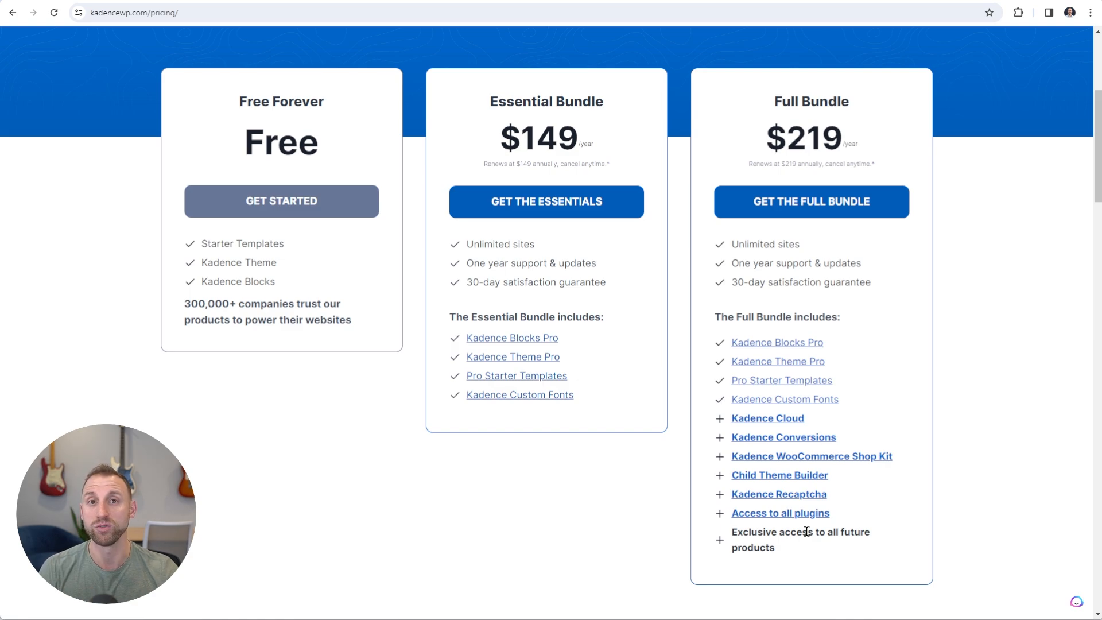
Compare the Free, Essential, Full and Lifetime Full Bundle plans on the Kadence pricing page
scroll(837, 537, down, 4)
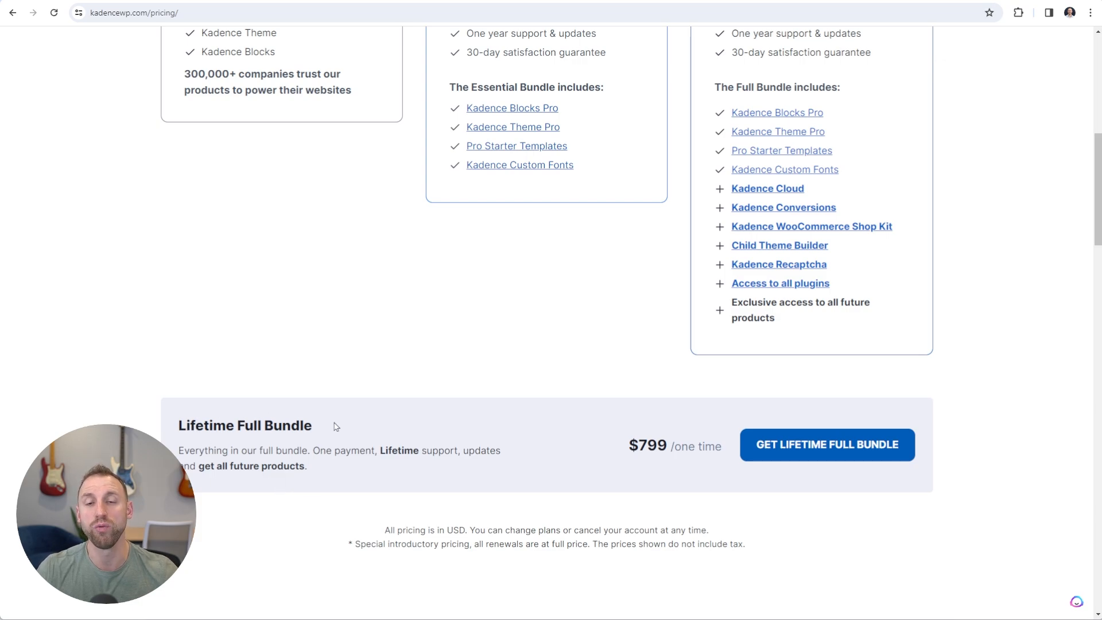
scroll(573, 438, up, 4)
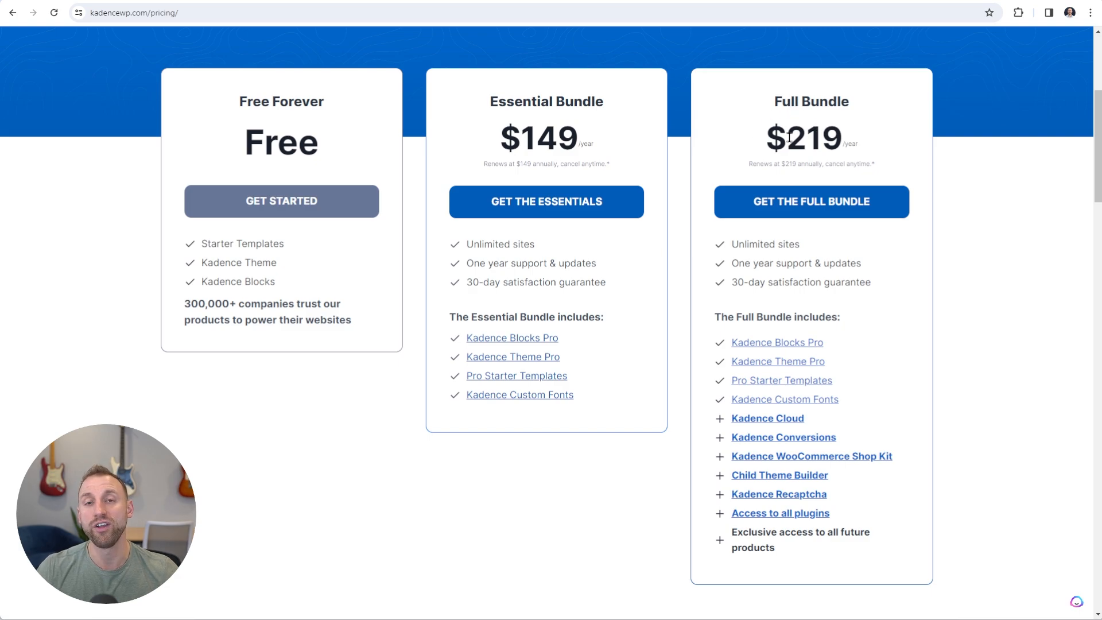
scroll(723, 178, down, 4)
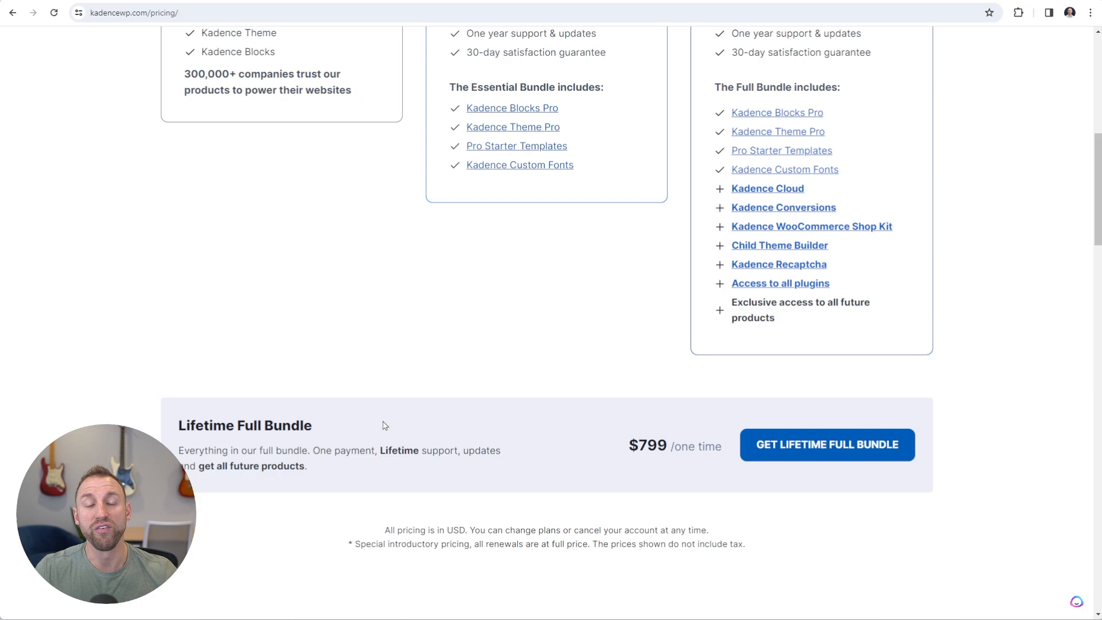
scroll(385, 425, up, 4)
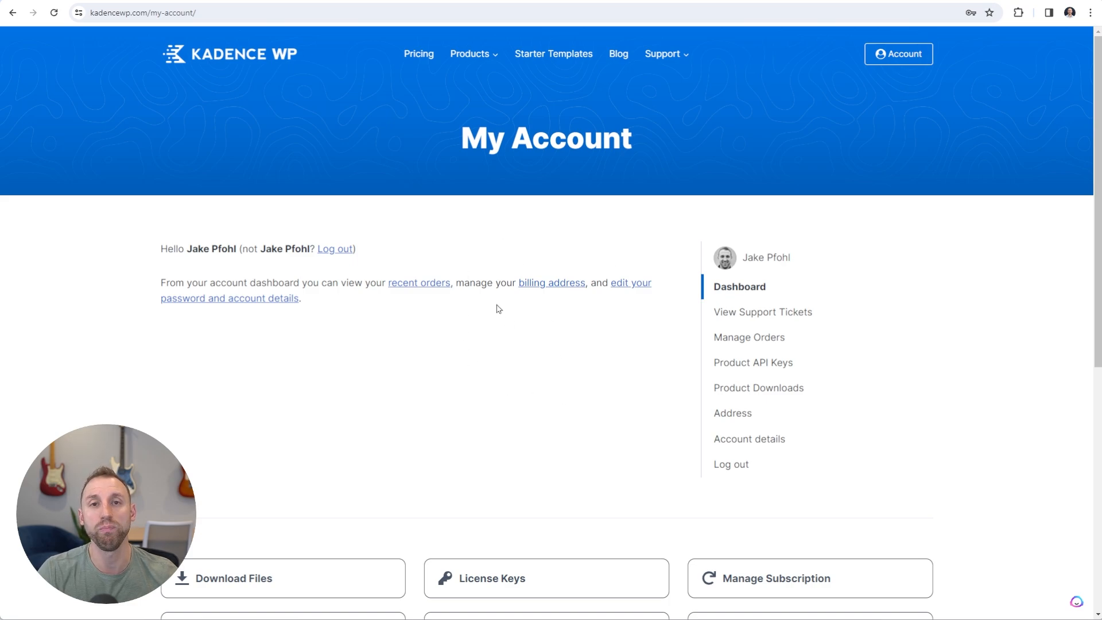
Open the downloadable product files list in the Kadence account
scroll(531, 326, down, 6)
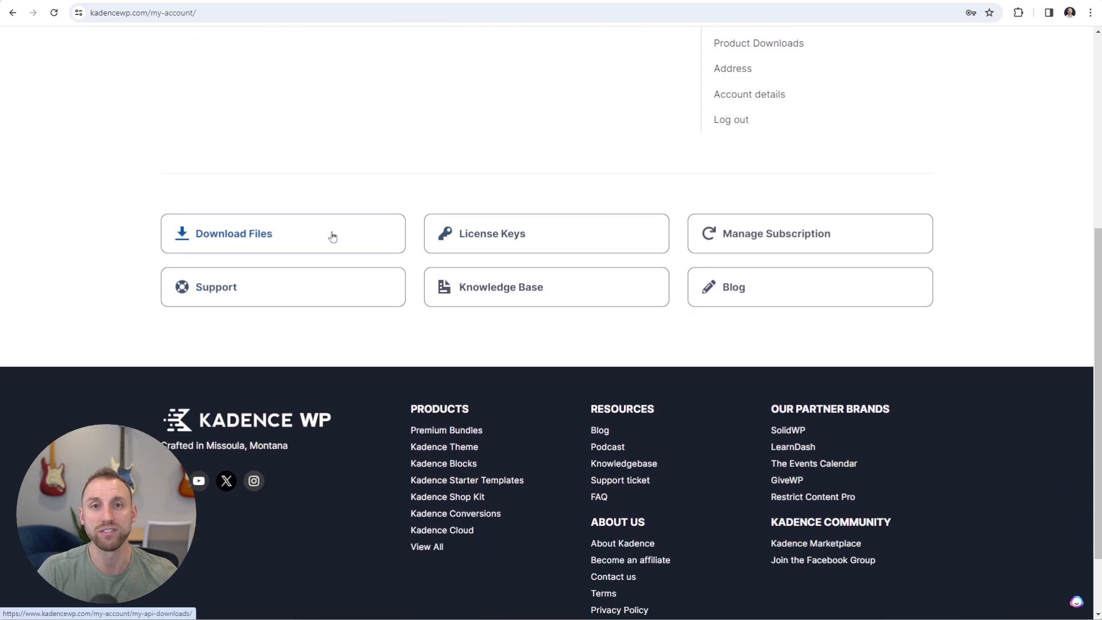
click(333, 236)
scroll(388, 223, down, 3)
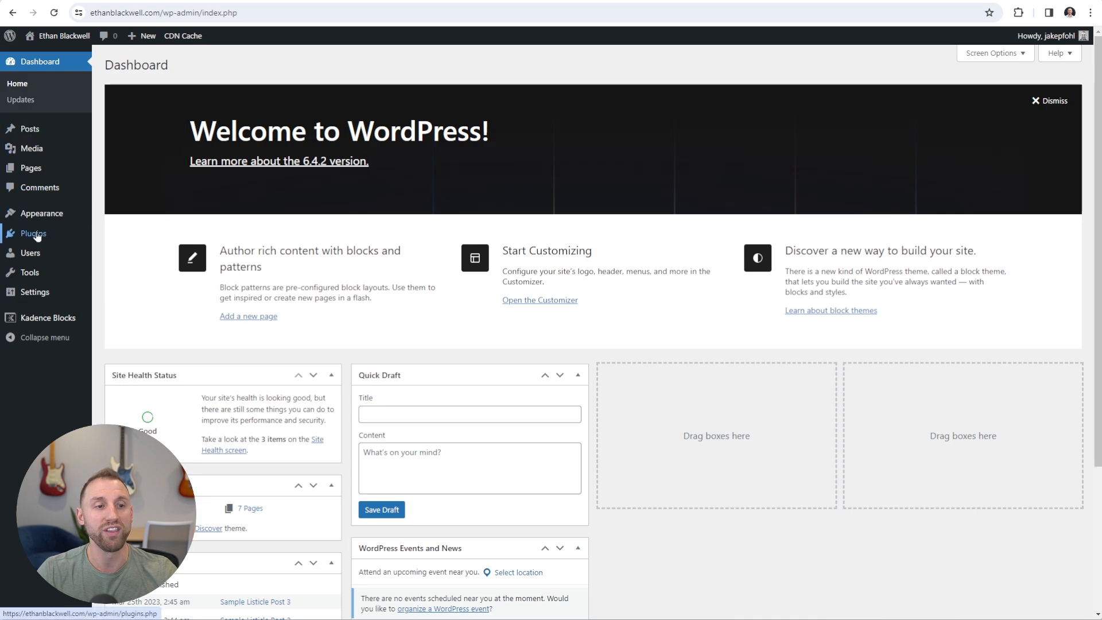
Delete the Hello Dolly plugin from the installed plugins in the WordPress admin
mouse_move(36, 237)
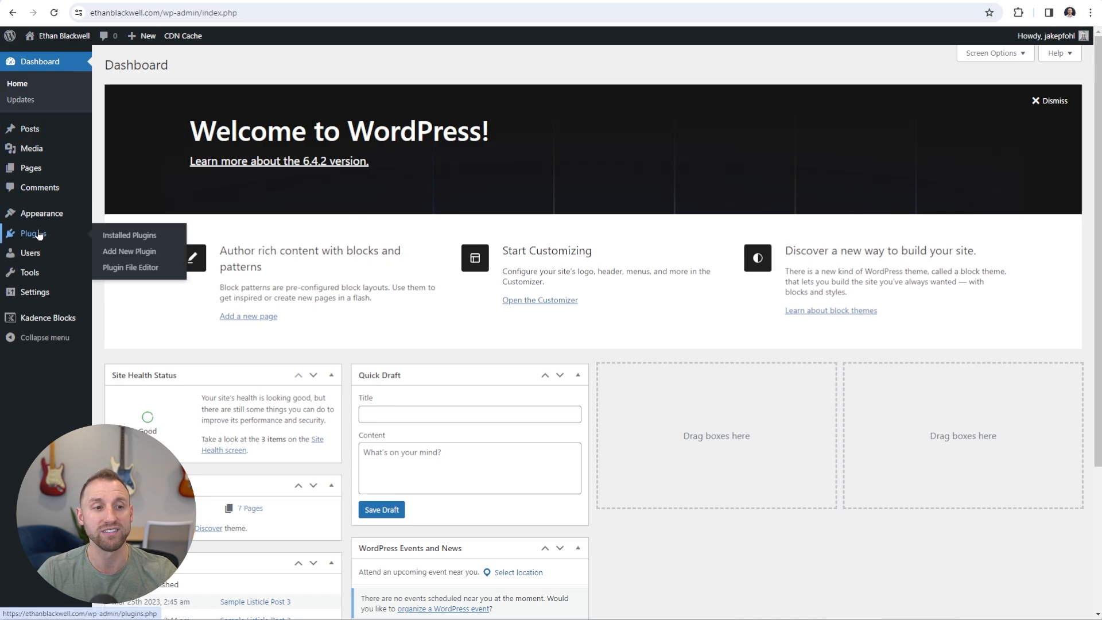
click(39, 235)
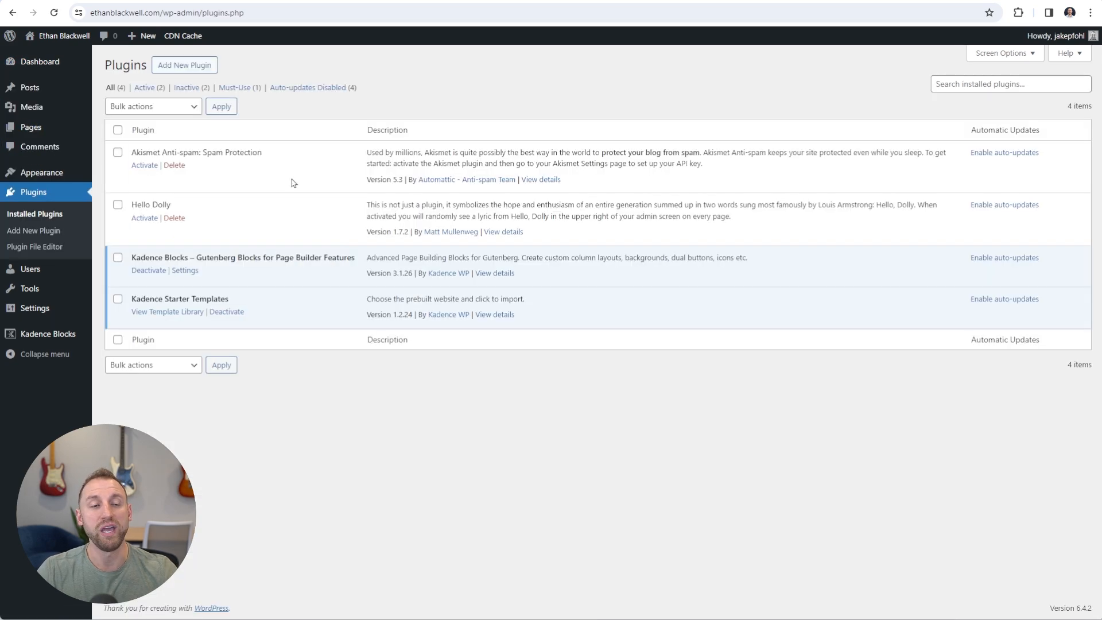
click(175, 219)
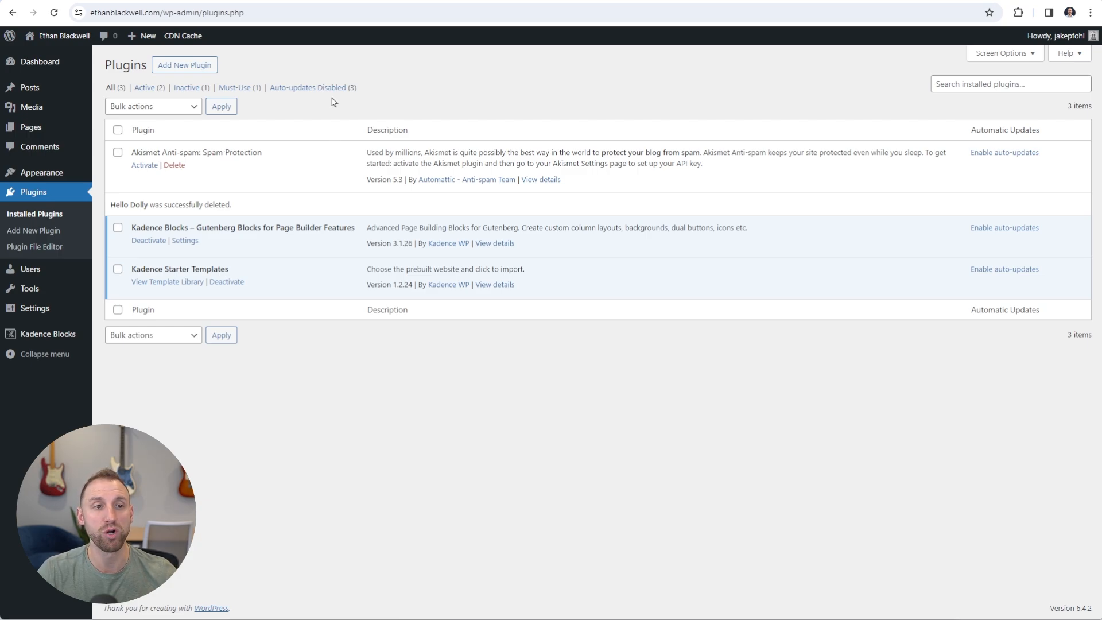
Upload, install and activate the Kadence Pro theme addon from kadence-pro (1).zip
click(183, 66)
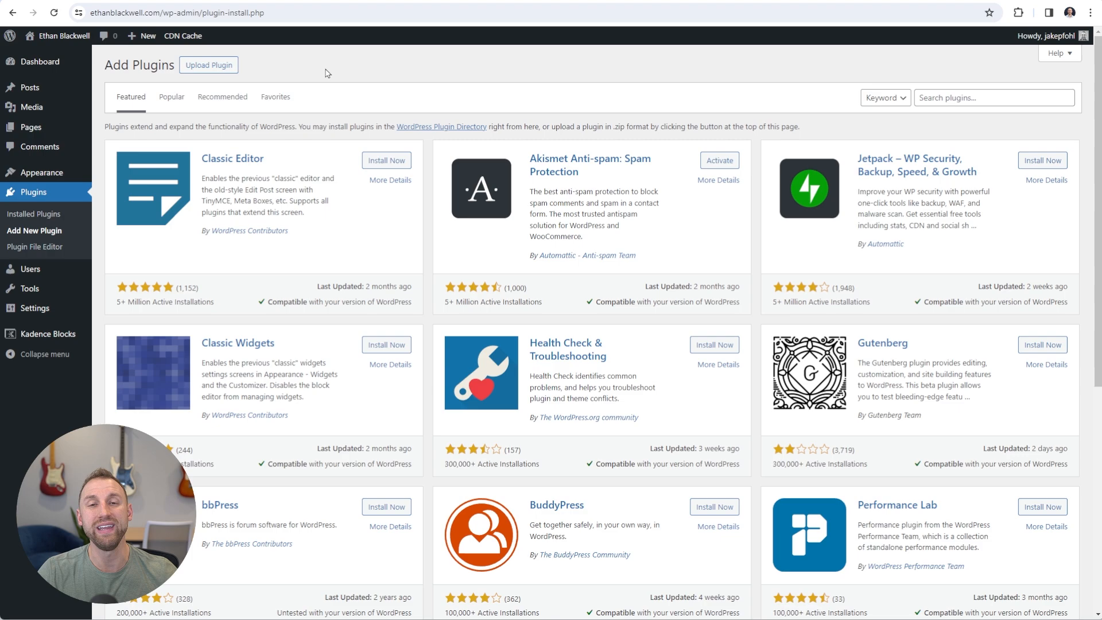
click(218, 70)
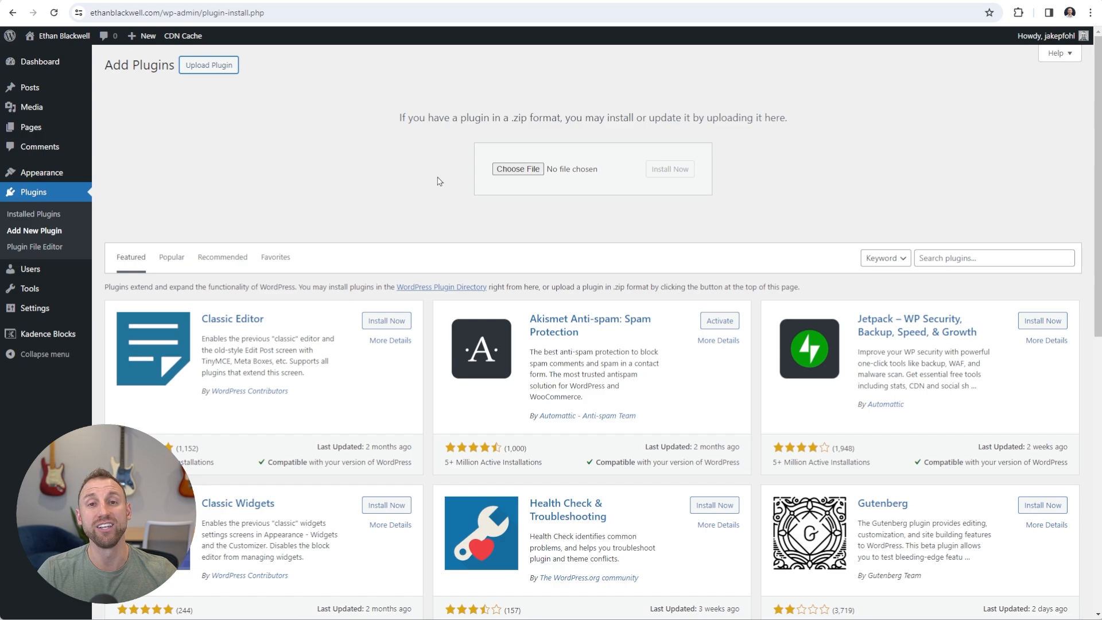
click(517, 169)
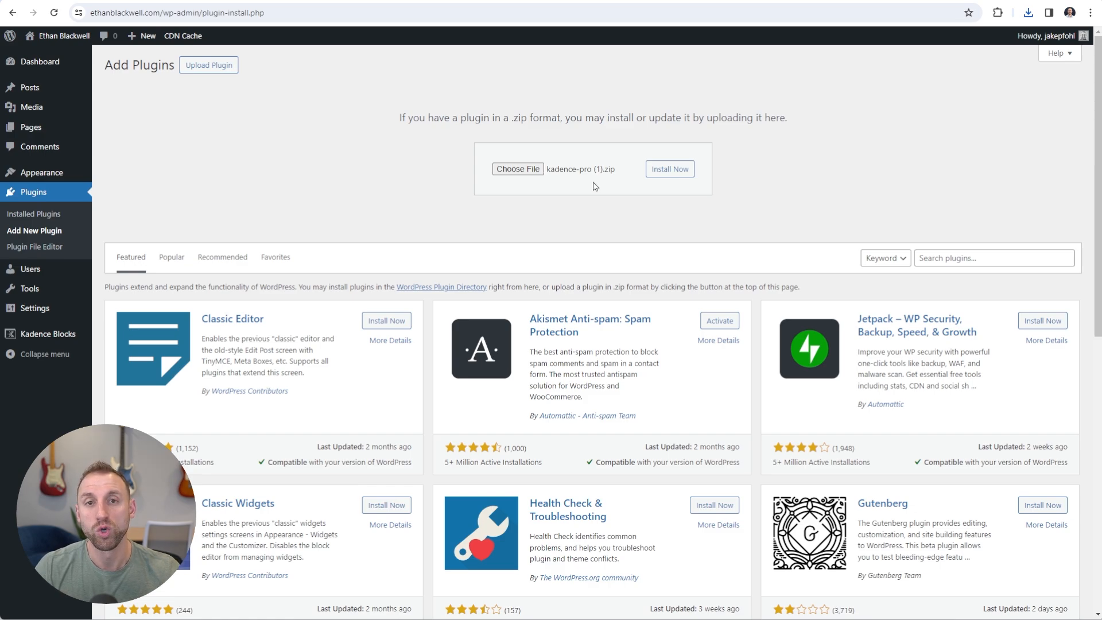
click(667, 172)
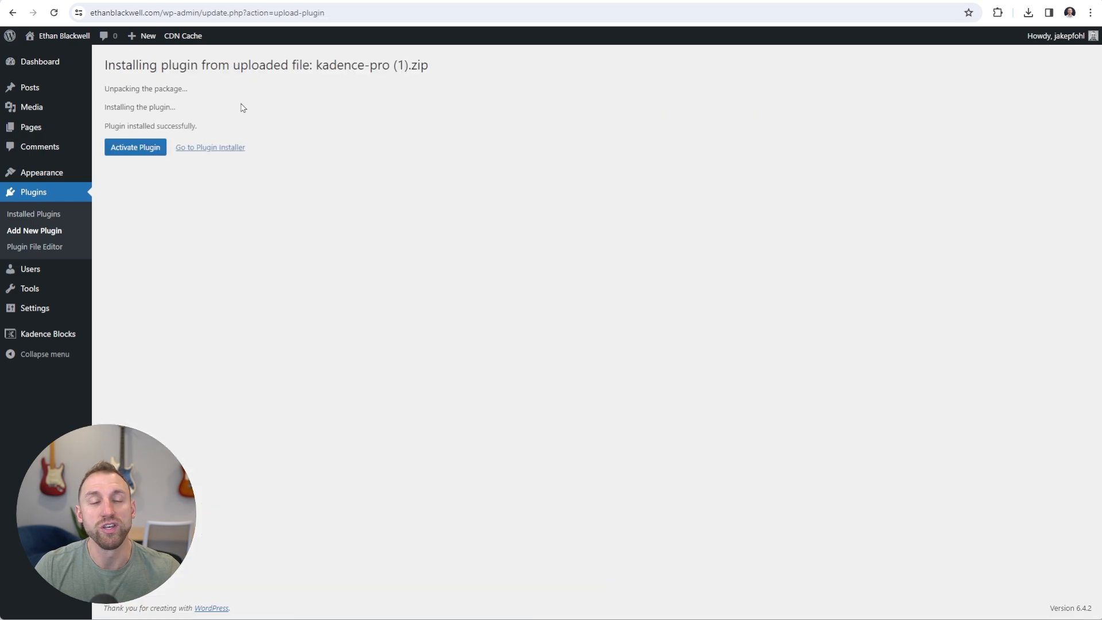
click(142, 152)
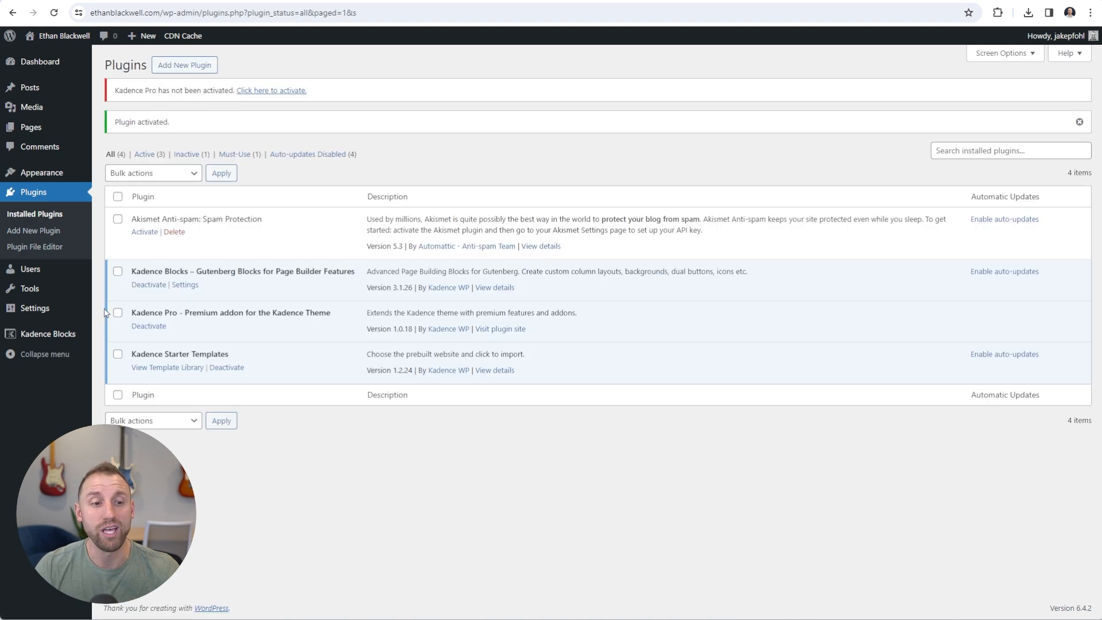
drag(133, 310, 329, 312)
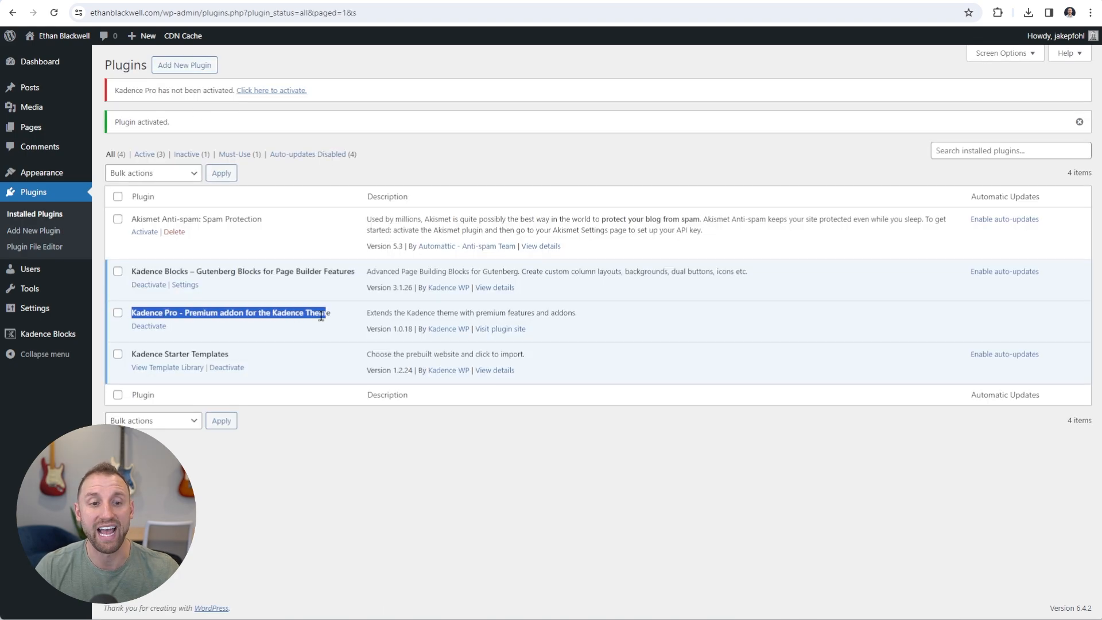
click(304, 324)
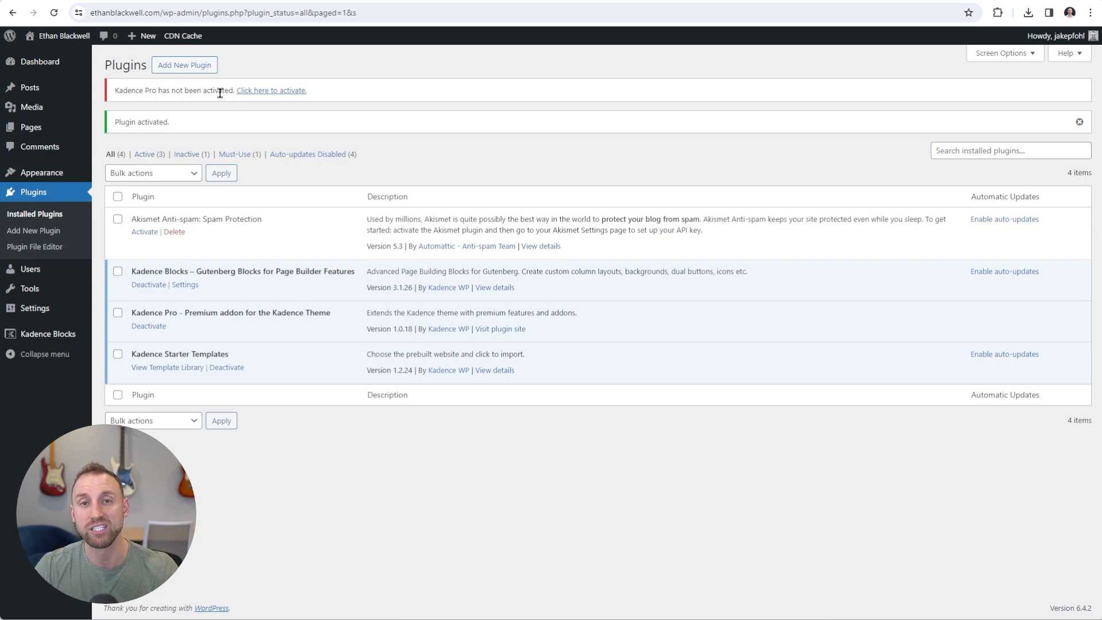
Upload, install and activate the Kadence Blocks PRO Extension from kadence-blocks-pro (1).zip
click(184, 66)
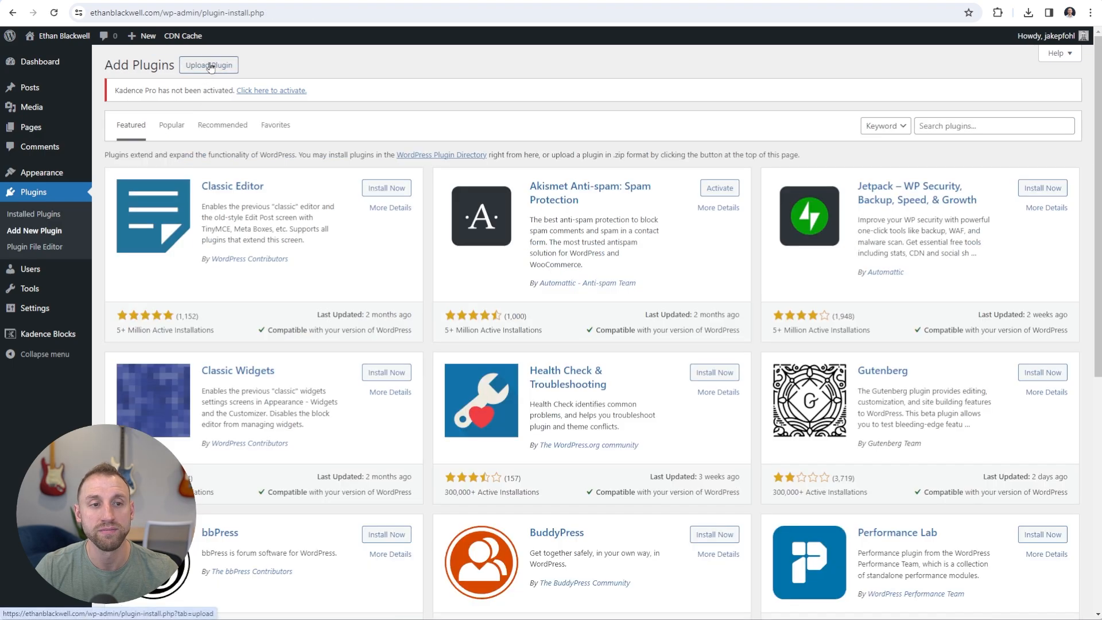
click(210, 66)
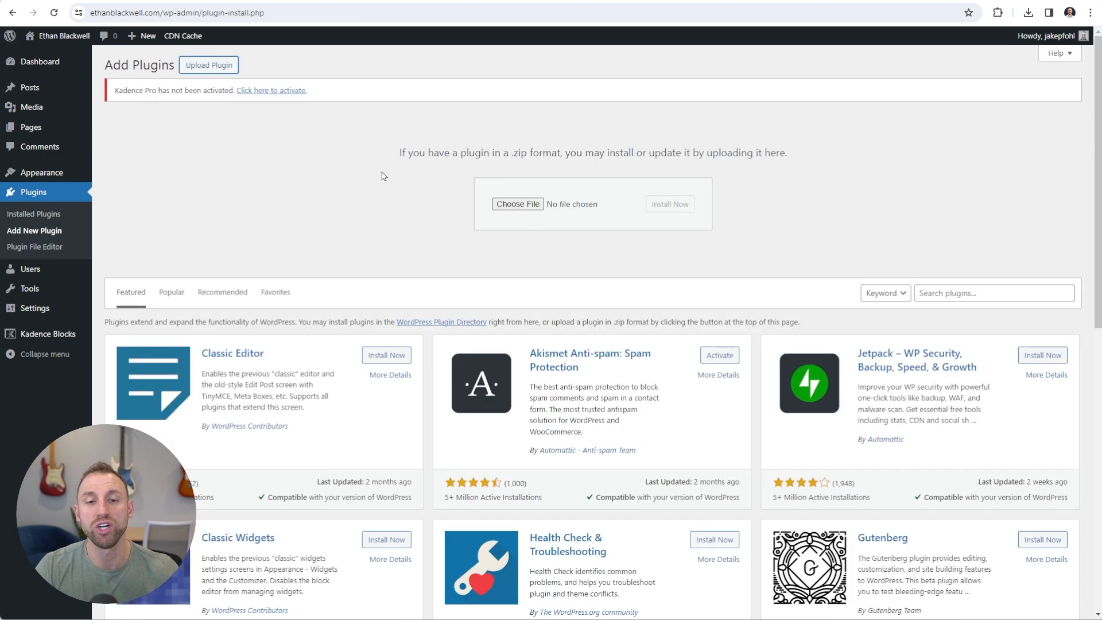
click(512, 215)
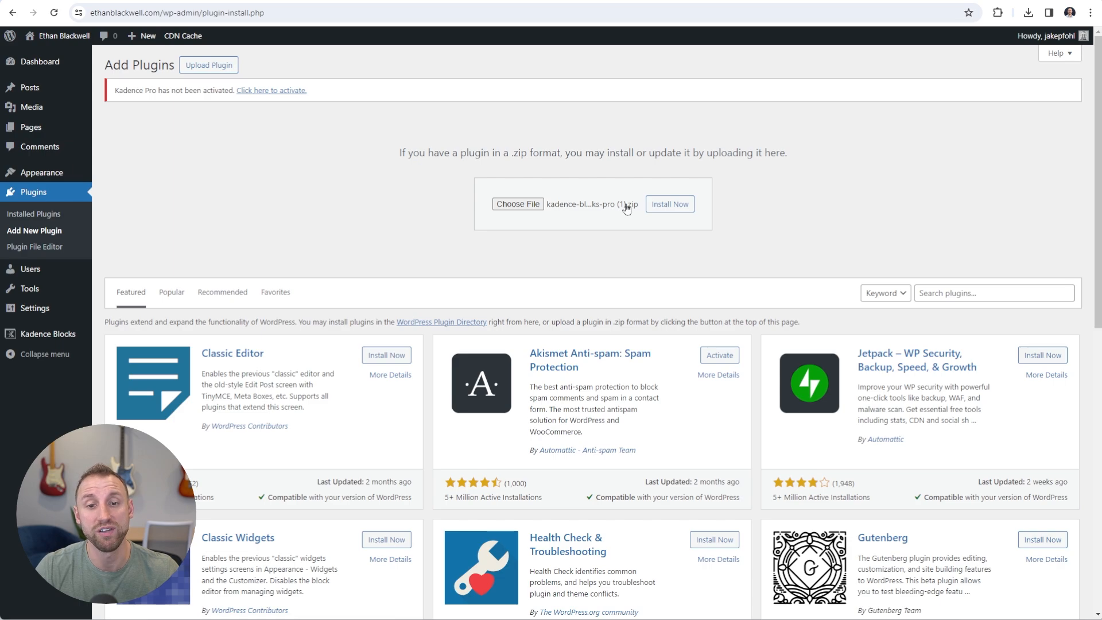
click(669, 204)
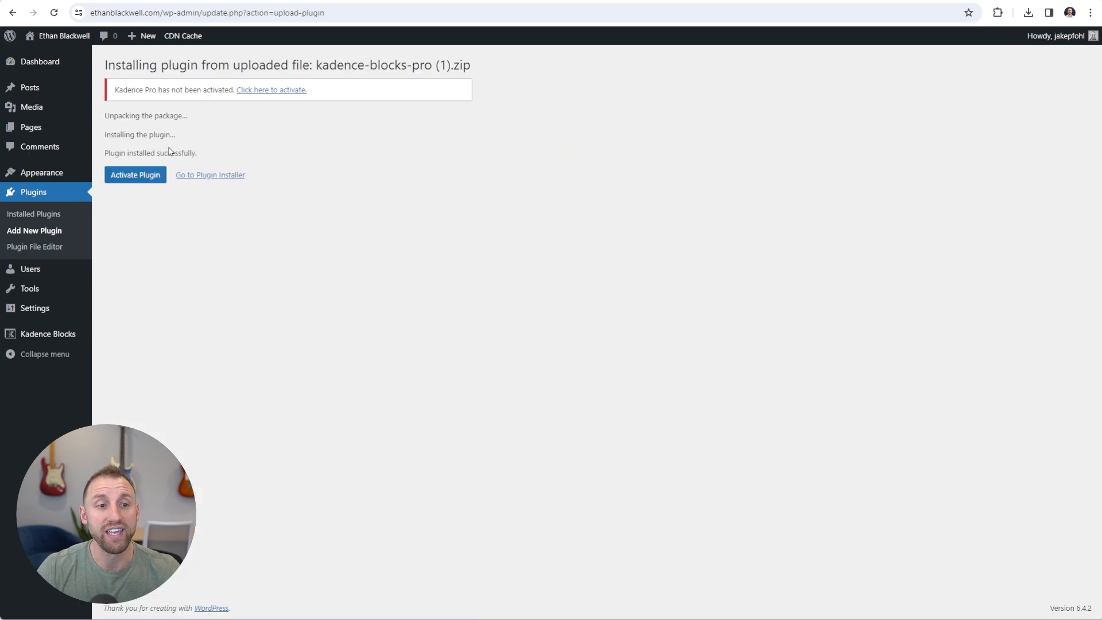
click(138, 178)
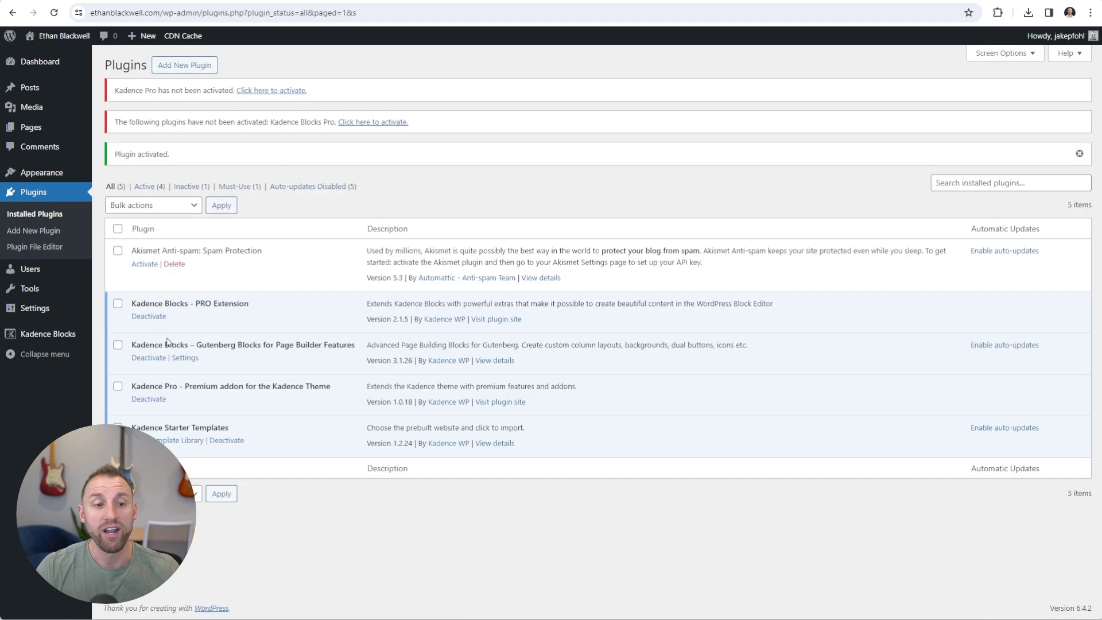
drag(133, 387, 332, 388)
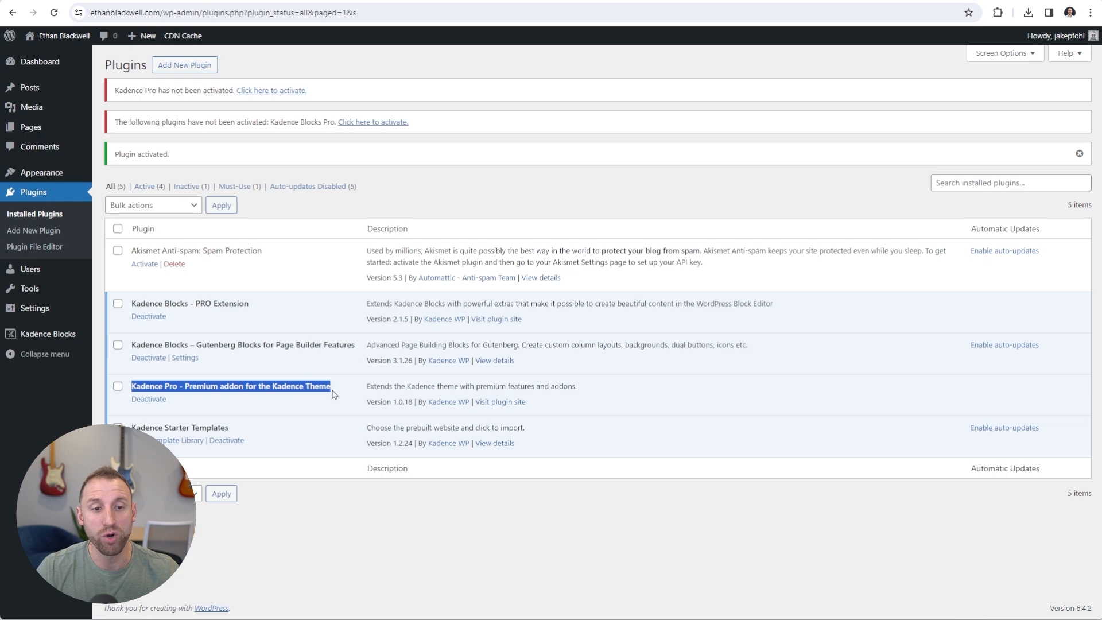
drag(130, 303, 258, 310)
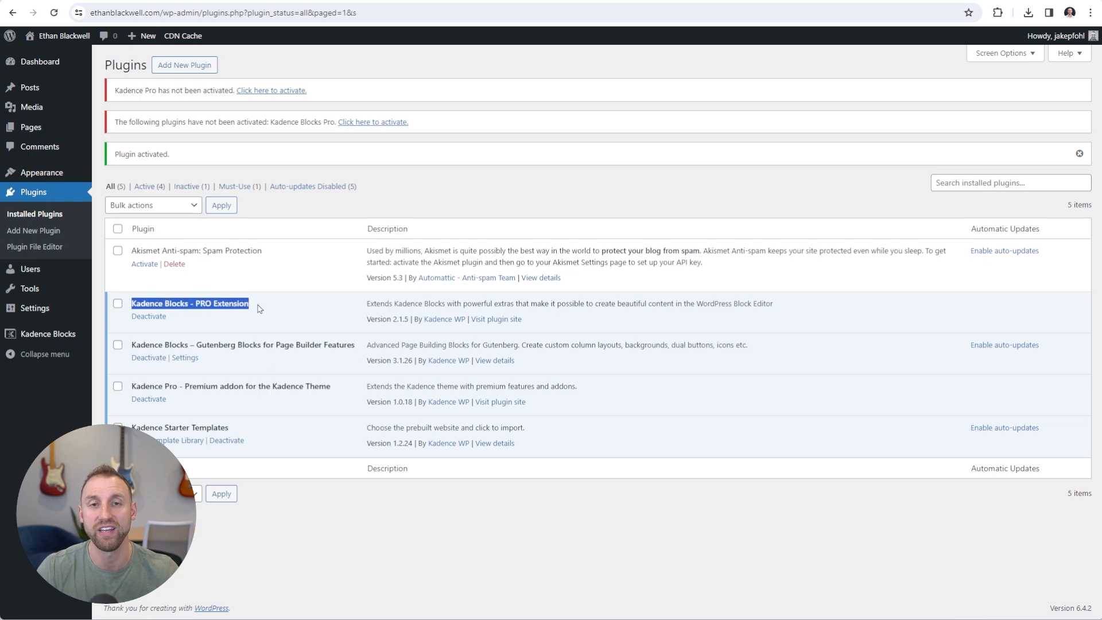
click(294, 305)
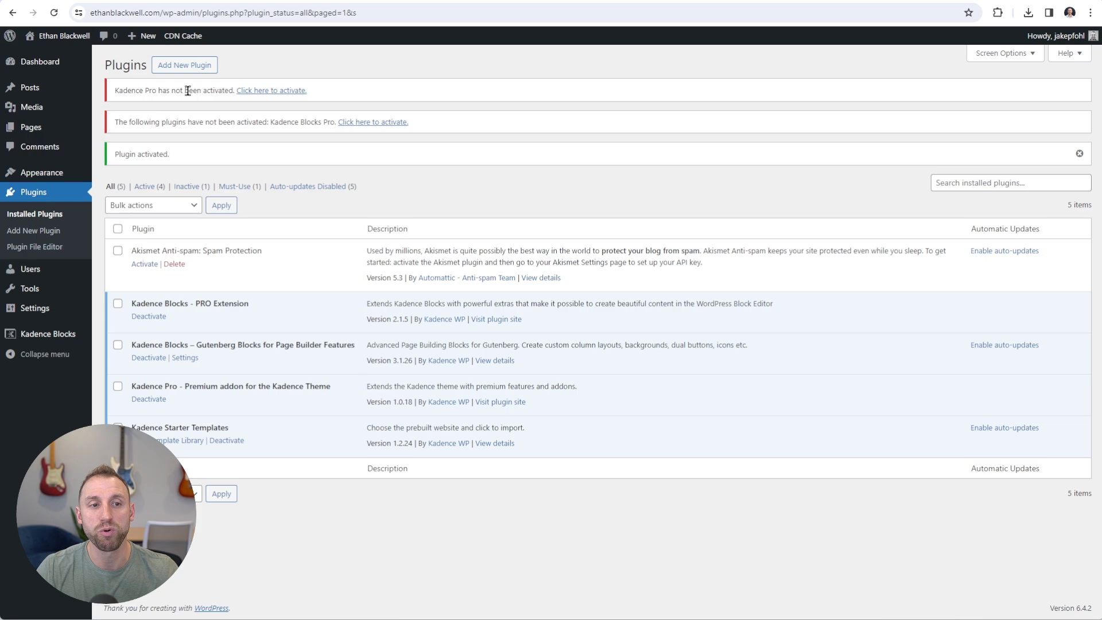
Get the license key from the Kadence account's product API keys, enter it for Kadence Pro and save the changes
click(270, 92)
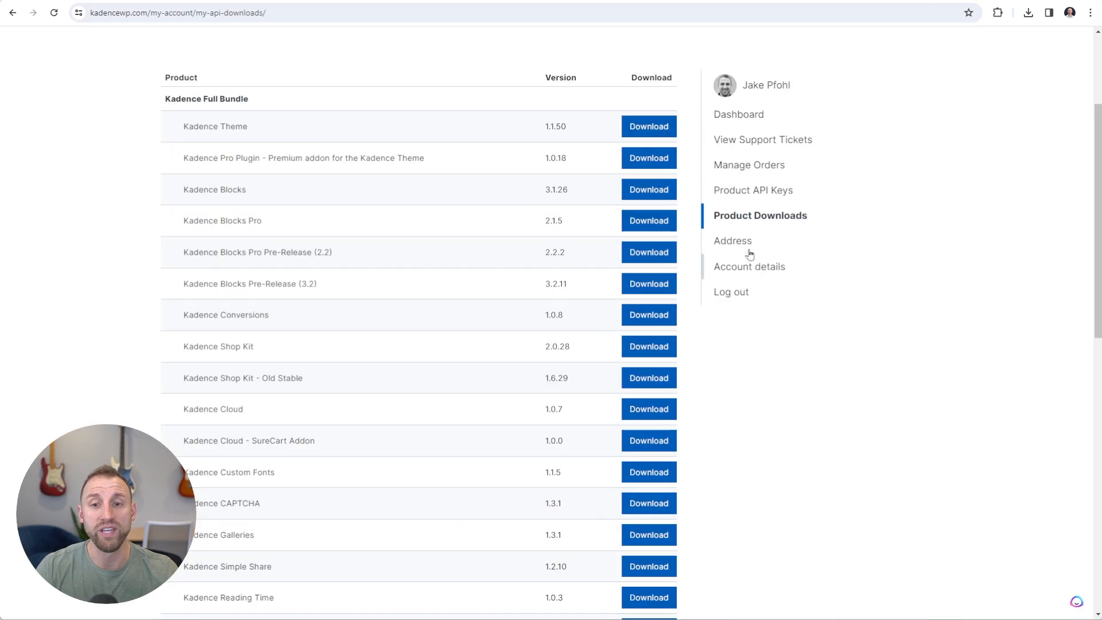
click(745, 191)
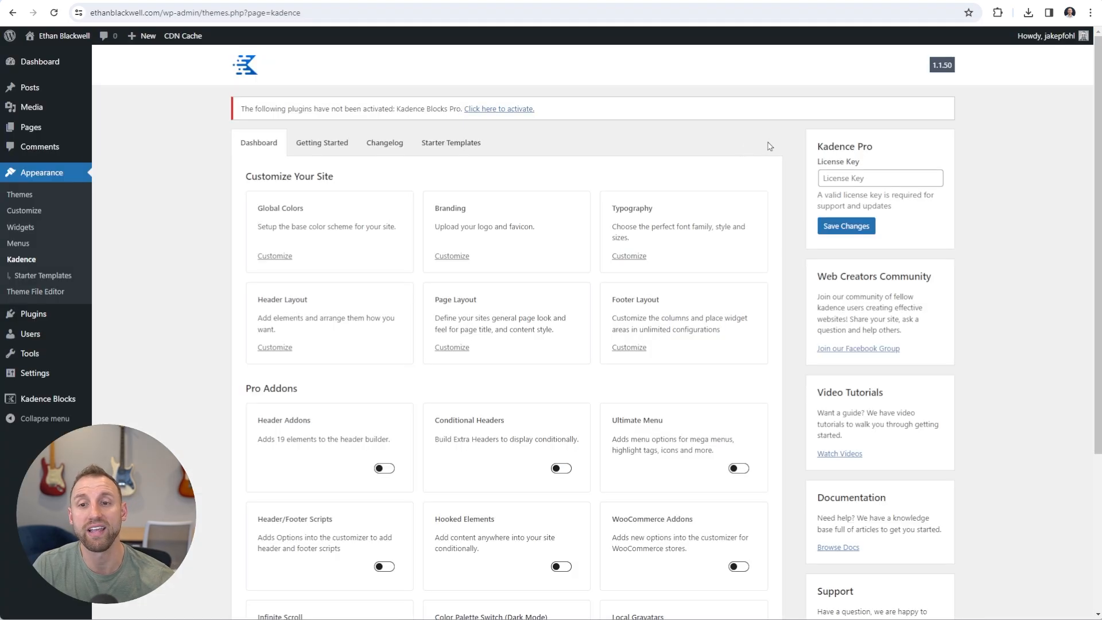
click(863, 177)
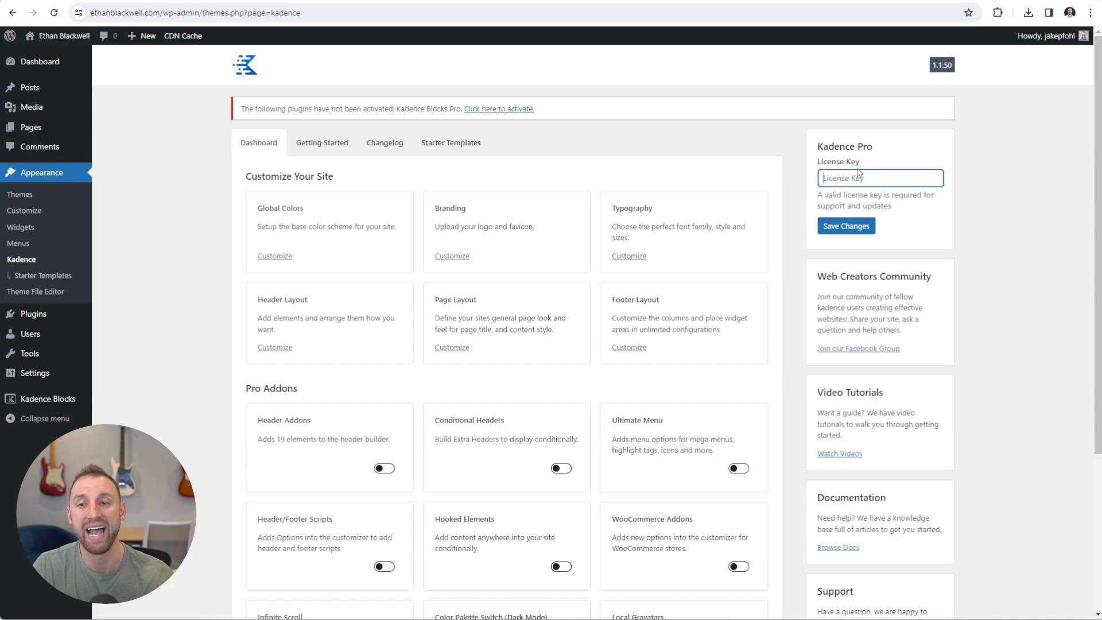
click(842, 228)
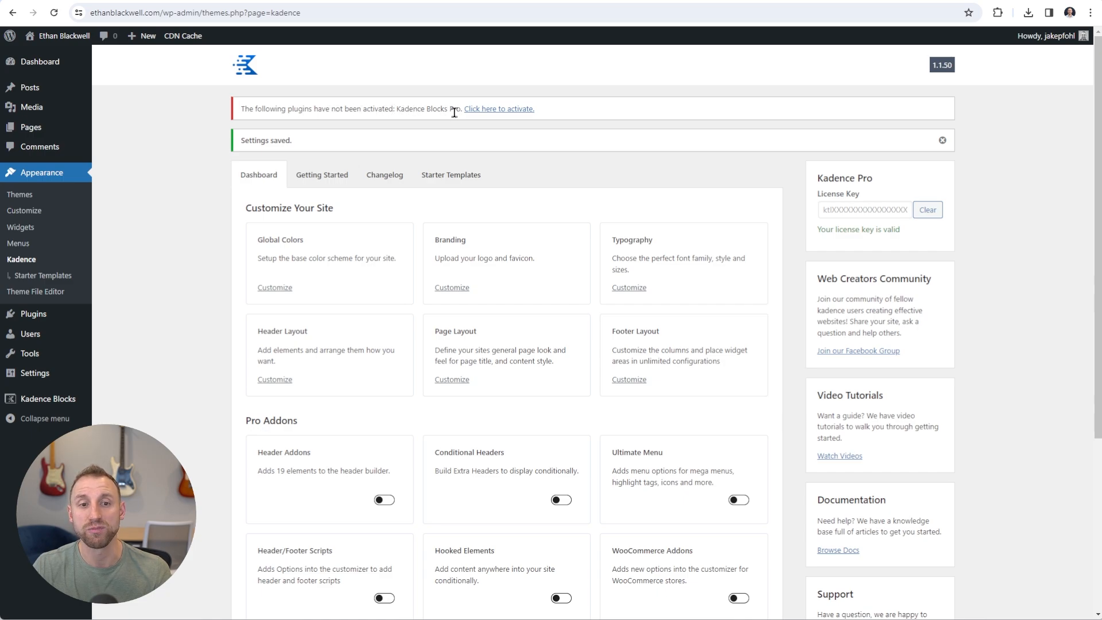
Activate the Kadence Blocks Pro license by entering the API license key and the license email
click(491, 113)
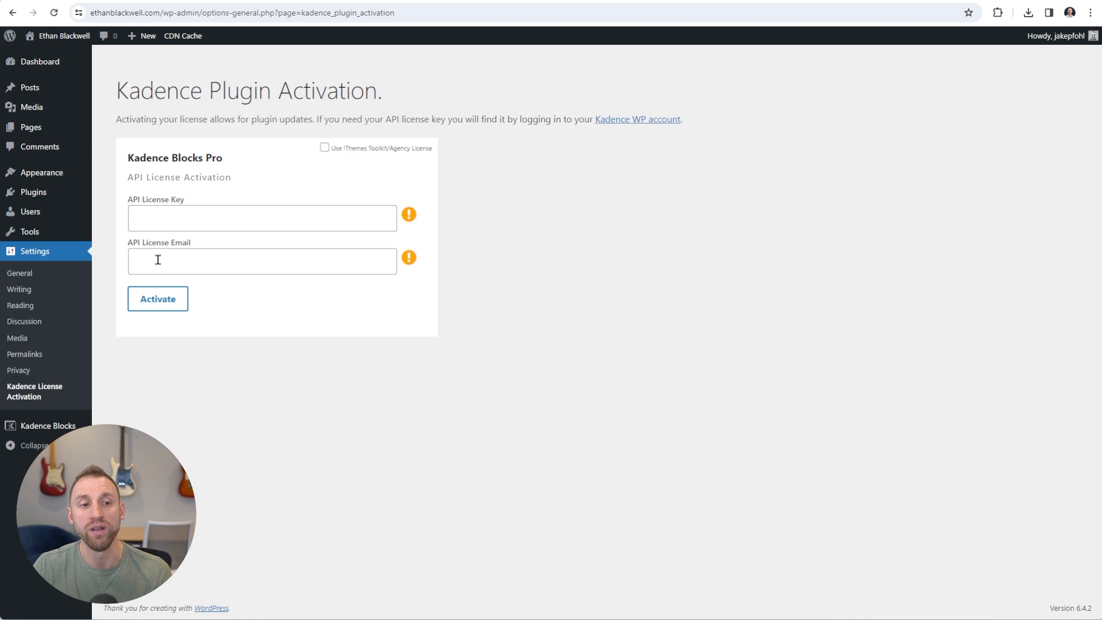
click(165, 308)
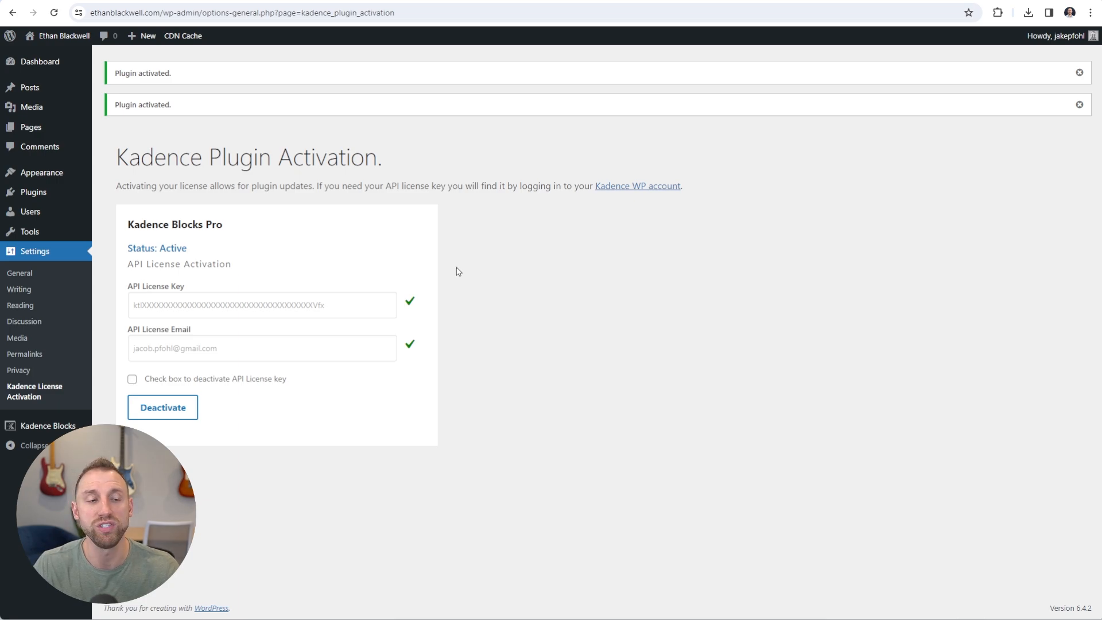
Enable the Header Addons and Header/Footer Scripts pro addons in the Kadence theme settings
mouse_move(38, 175)
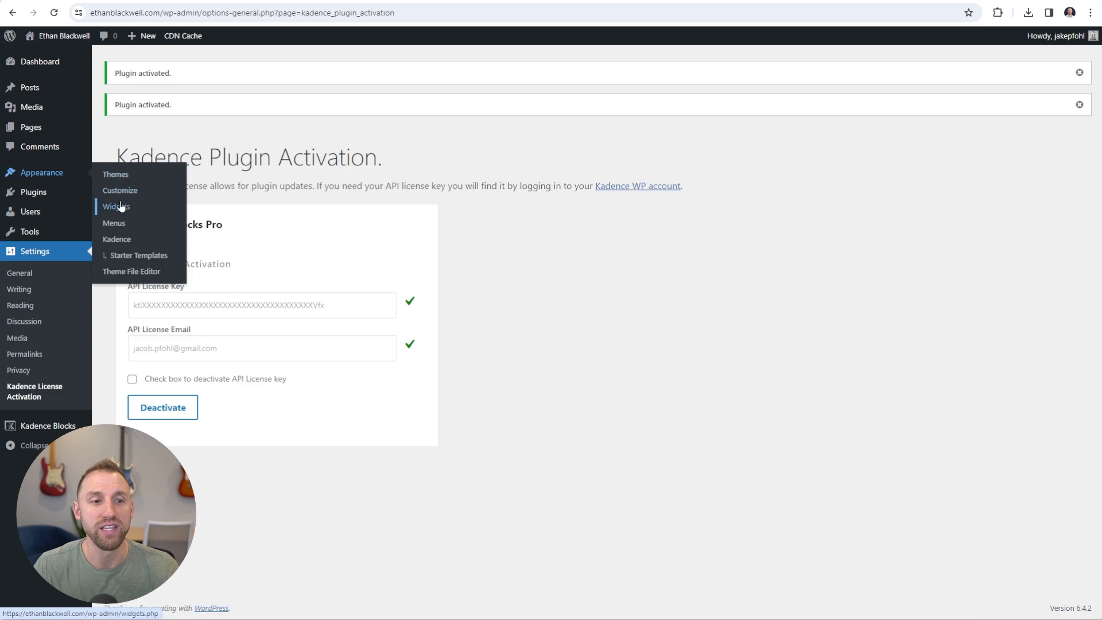
click(121, 242)
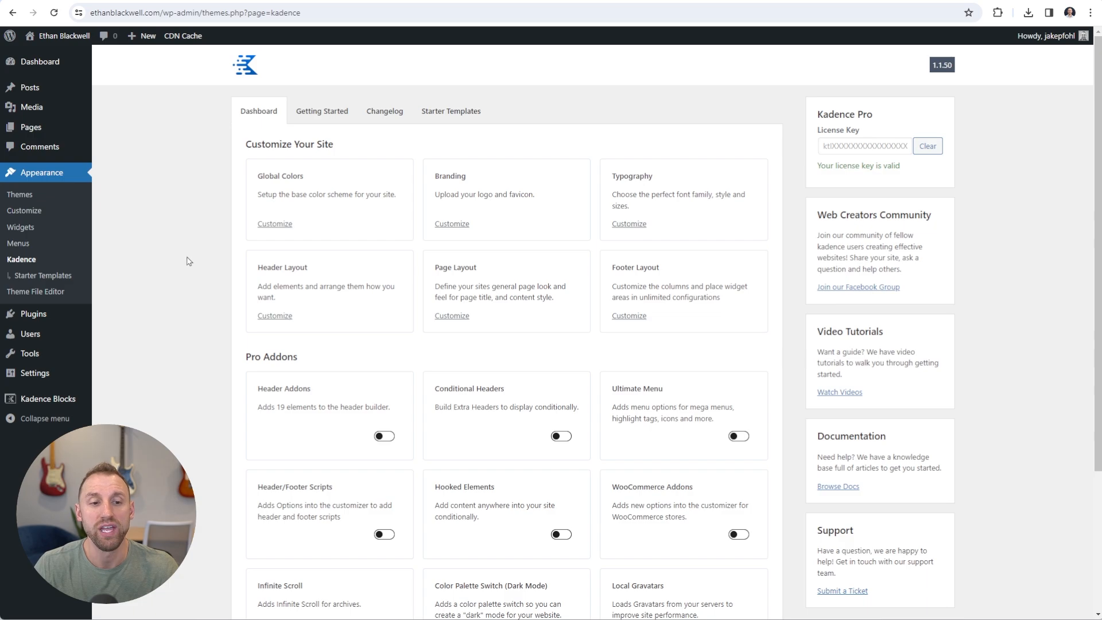
scroll(216, 261, down, 3)
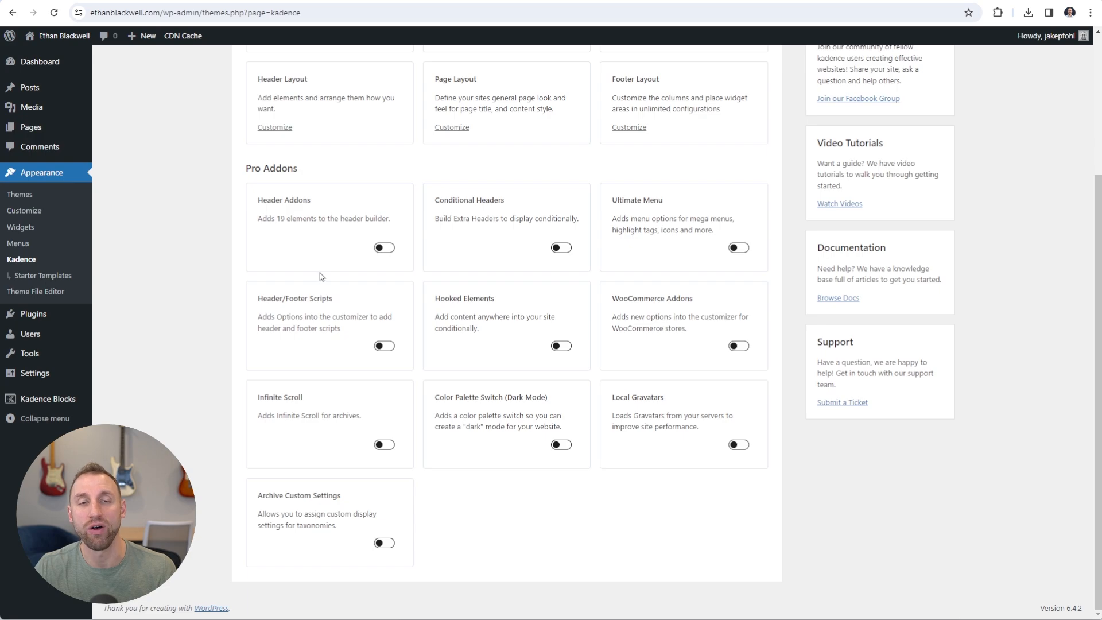
click(386, 248)
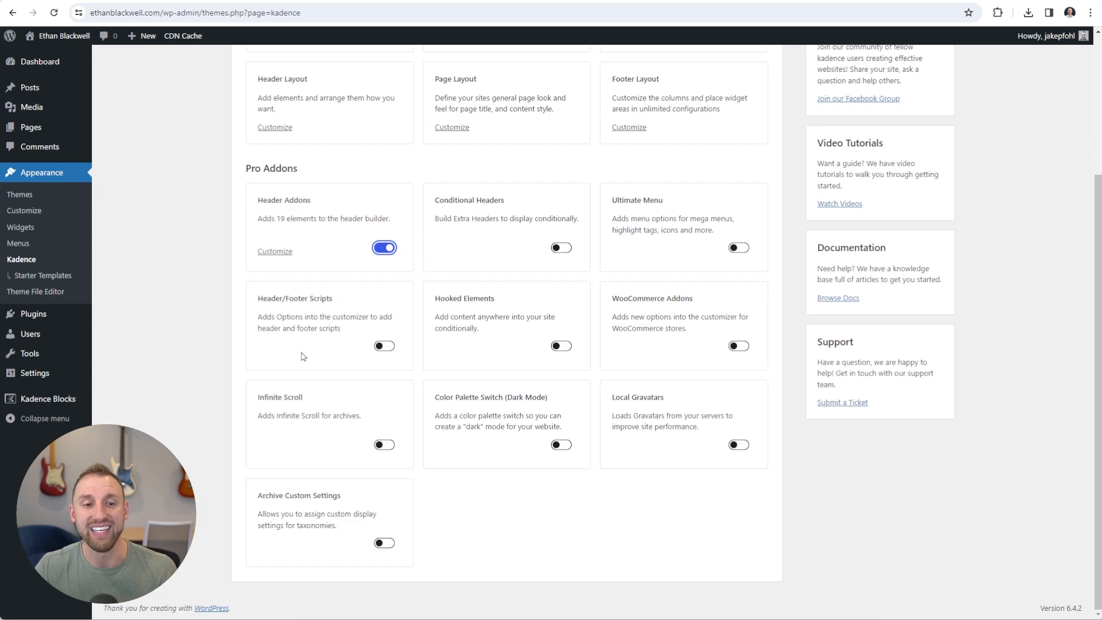
click(383, 347)
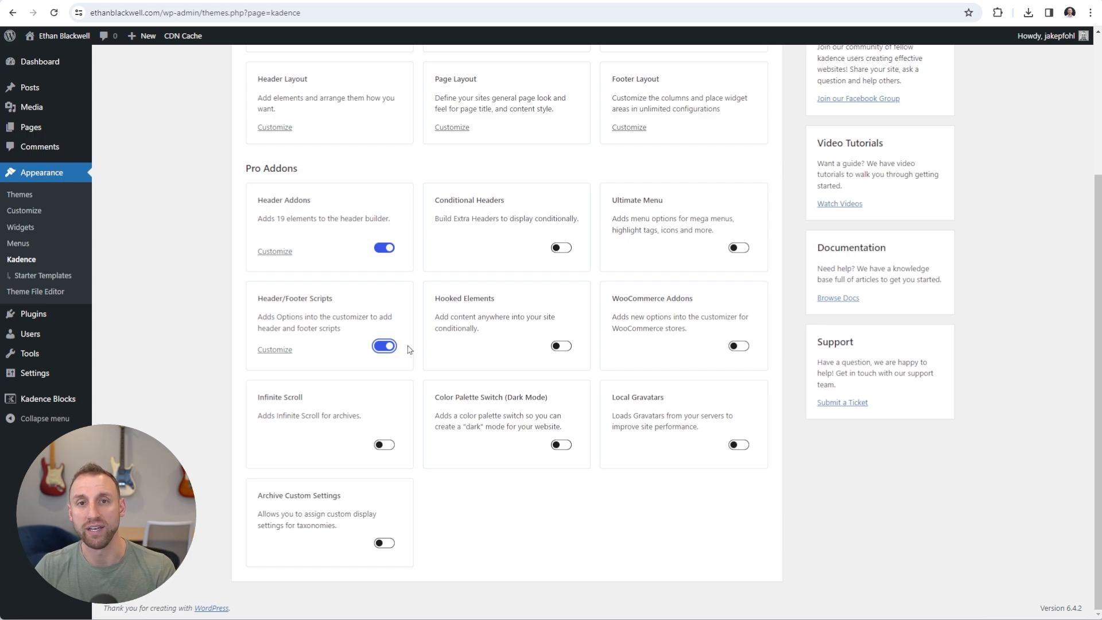
Enable the Hooked Elements and Local Gravatars pro addons in the Kadence theme settings
click(562, 346)
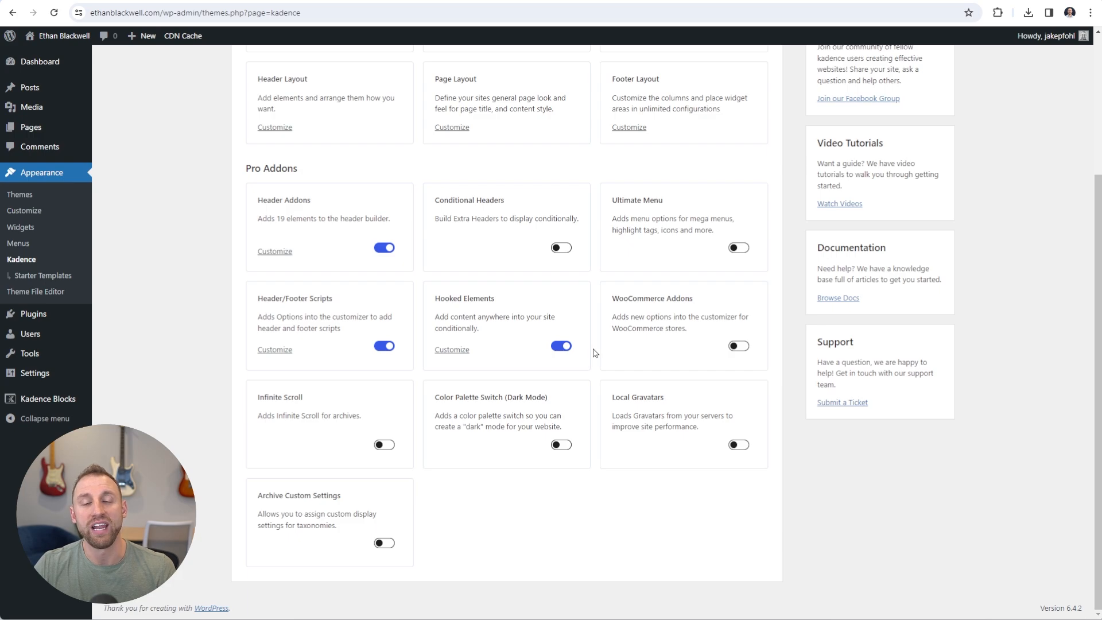
click(740, 446)
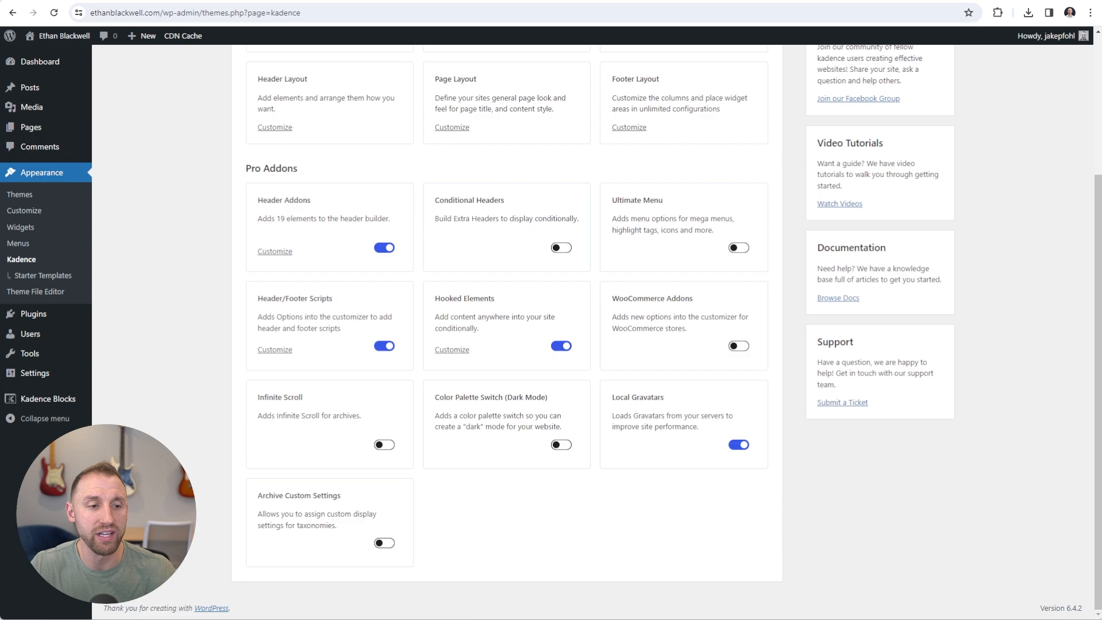
Look through the blocks listed on the Kadence Blocks settings page, down to Video Popup and Portfolio Grid/Carousel
mouse_move(49, 405)
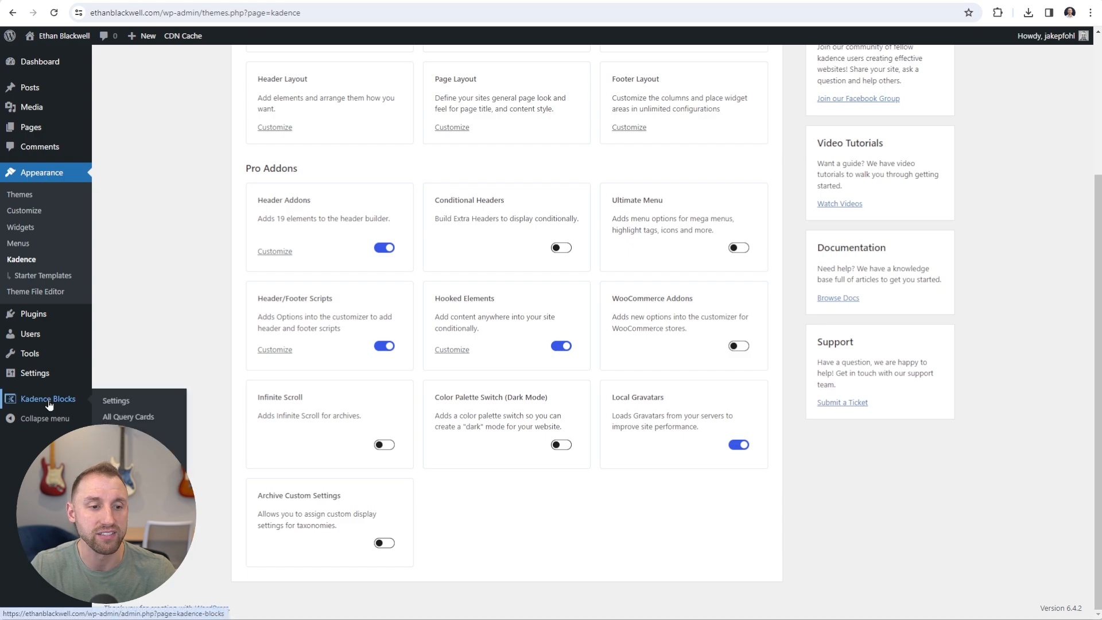
click(49, 403)
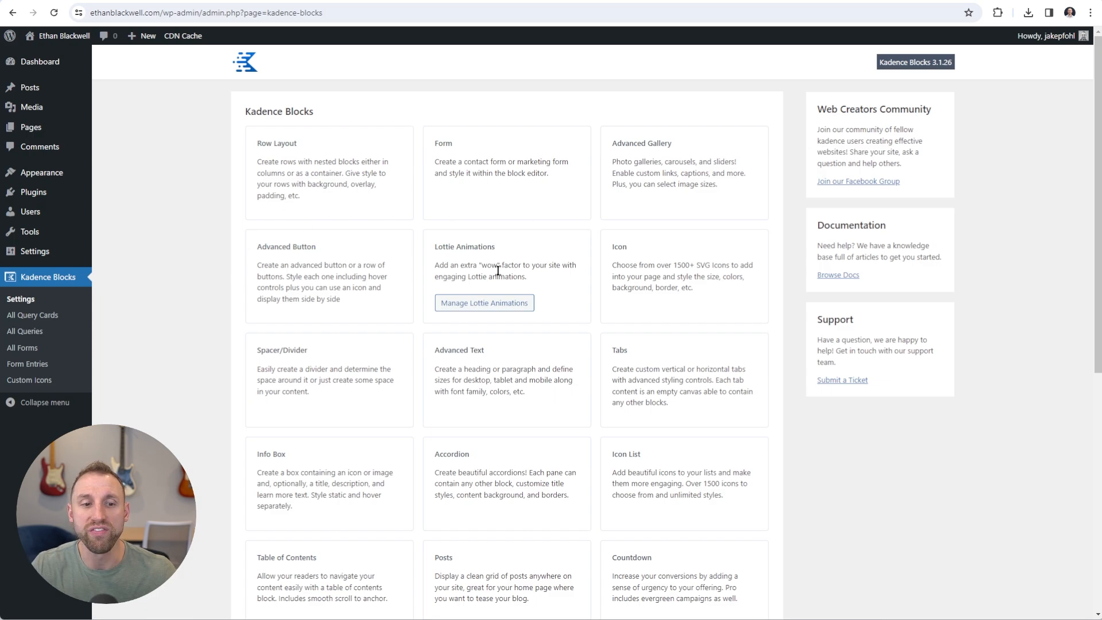
scroll(372, 376, down, 3)
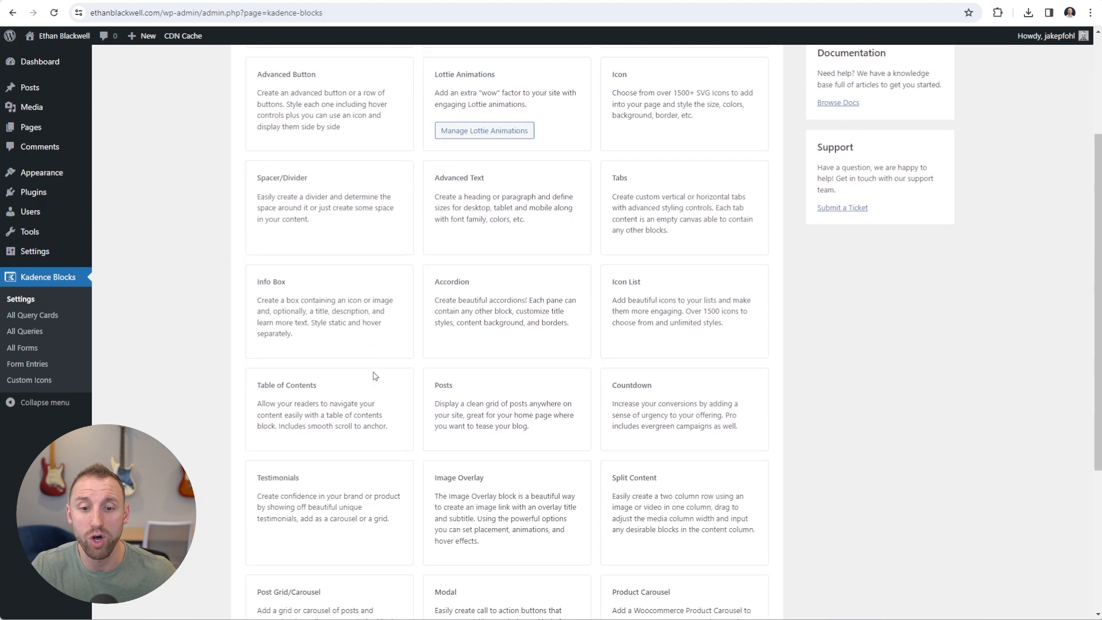
scroll(374, 376, down, 3)
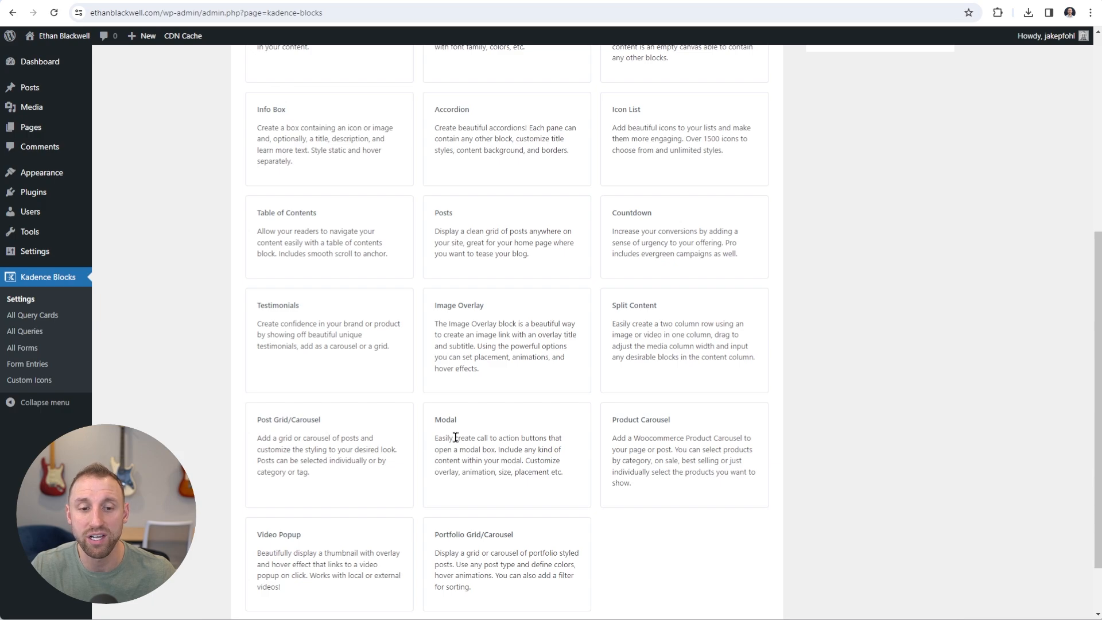
scroll(522, 433, down, 2)
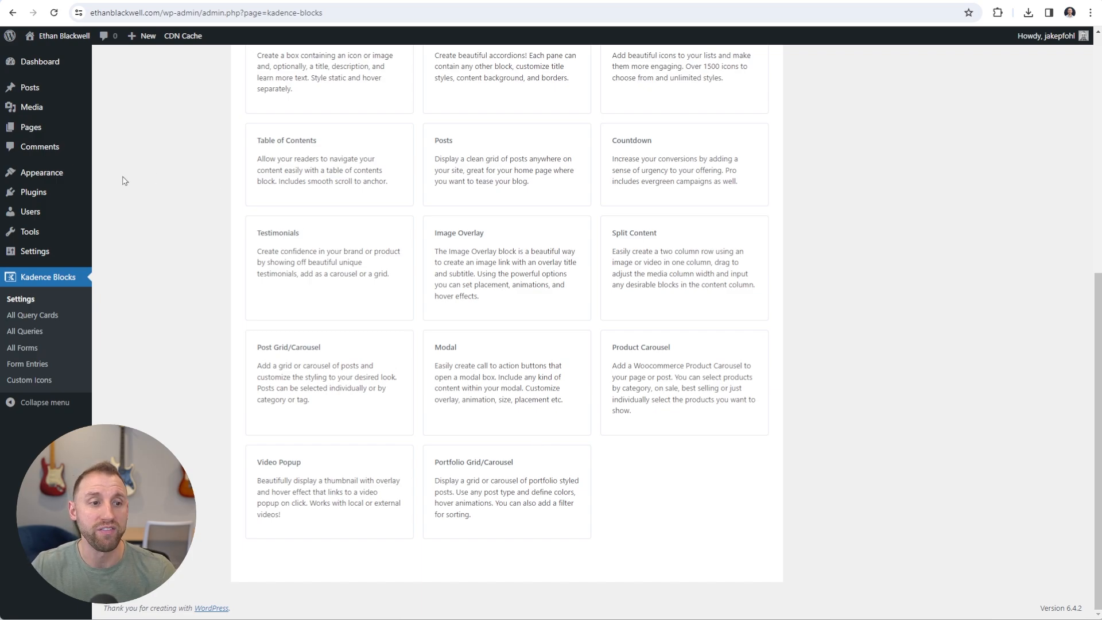
Activate the installed Akismet Anti-spam: Spam Protection plugin
mouse_move(51, 194)
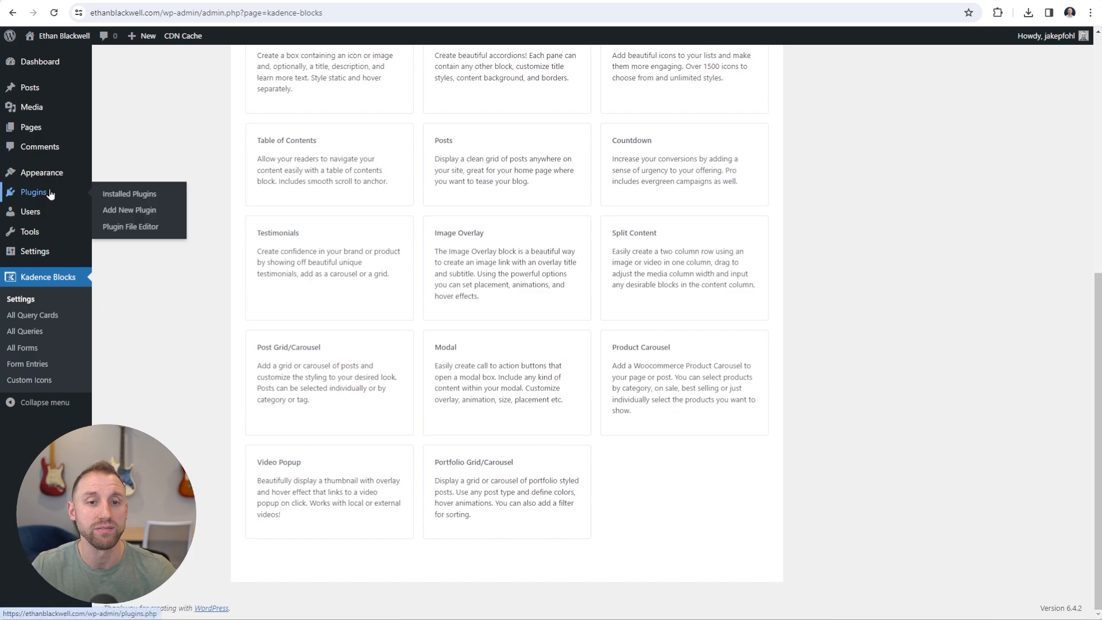
click(50, 194)
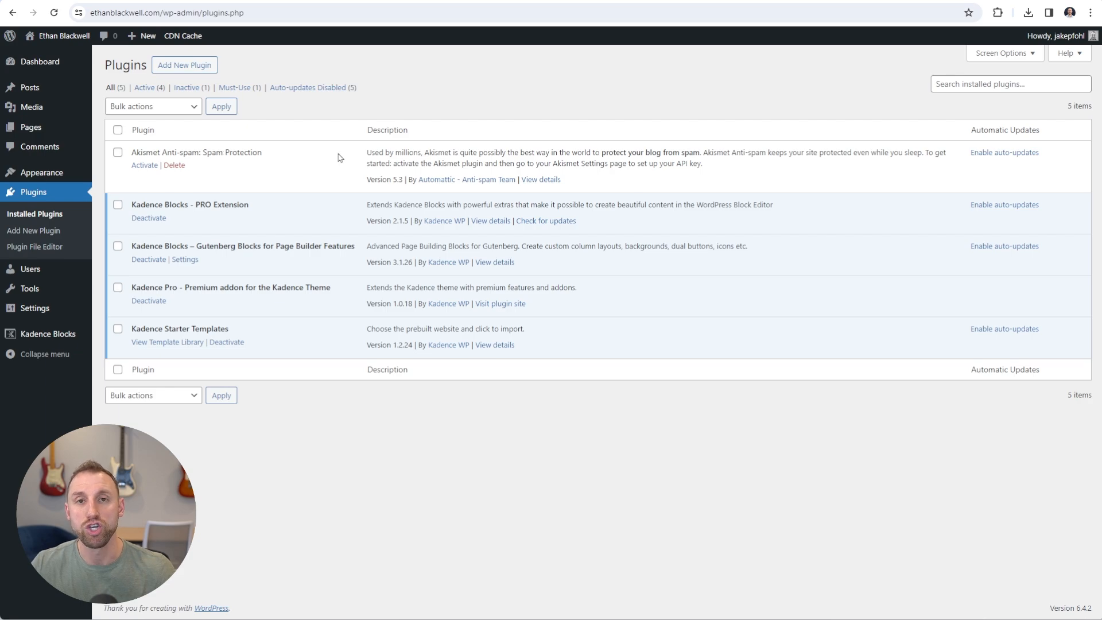
click(144, 166)
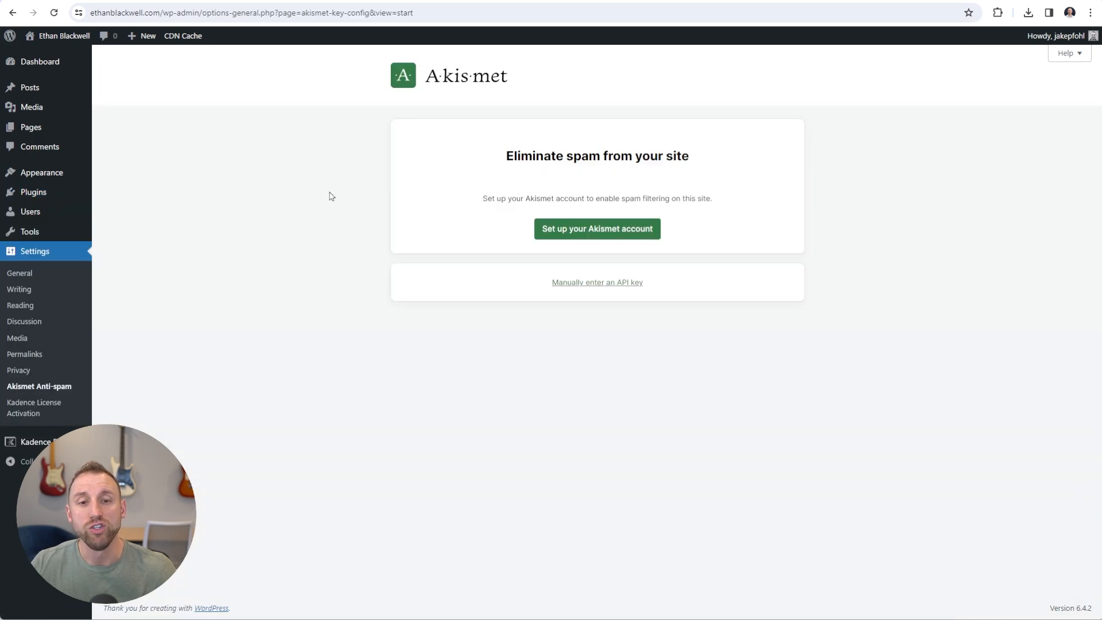
Start the Akismet account setup, choose the Personal plan and set its price to $0 per year
click(582, 233)
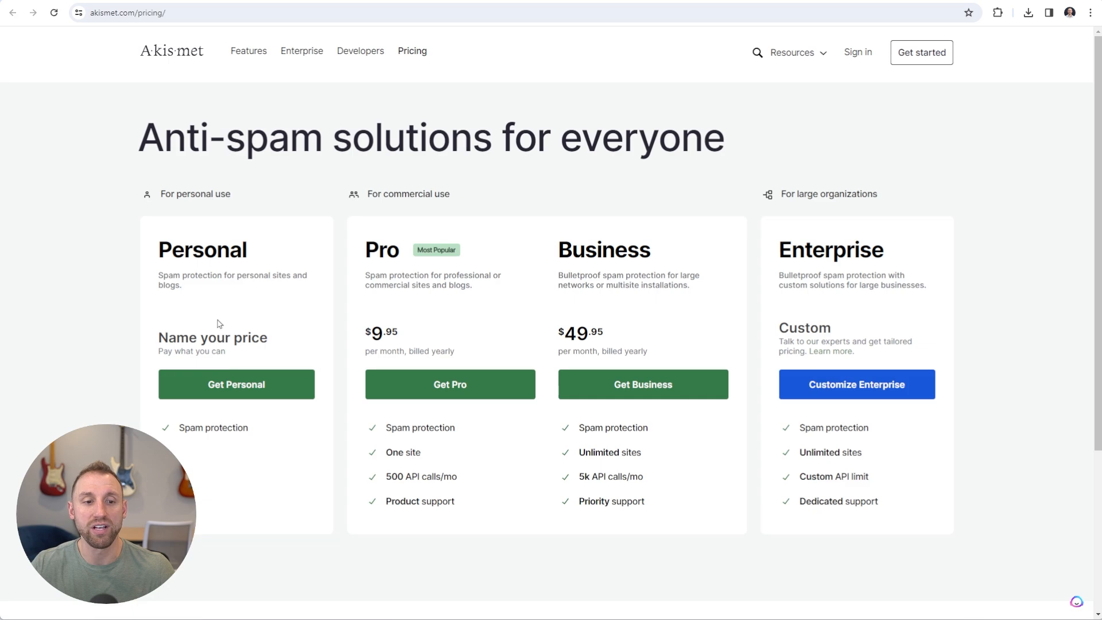
click(225, 387)
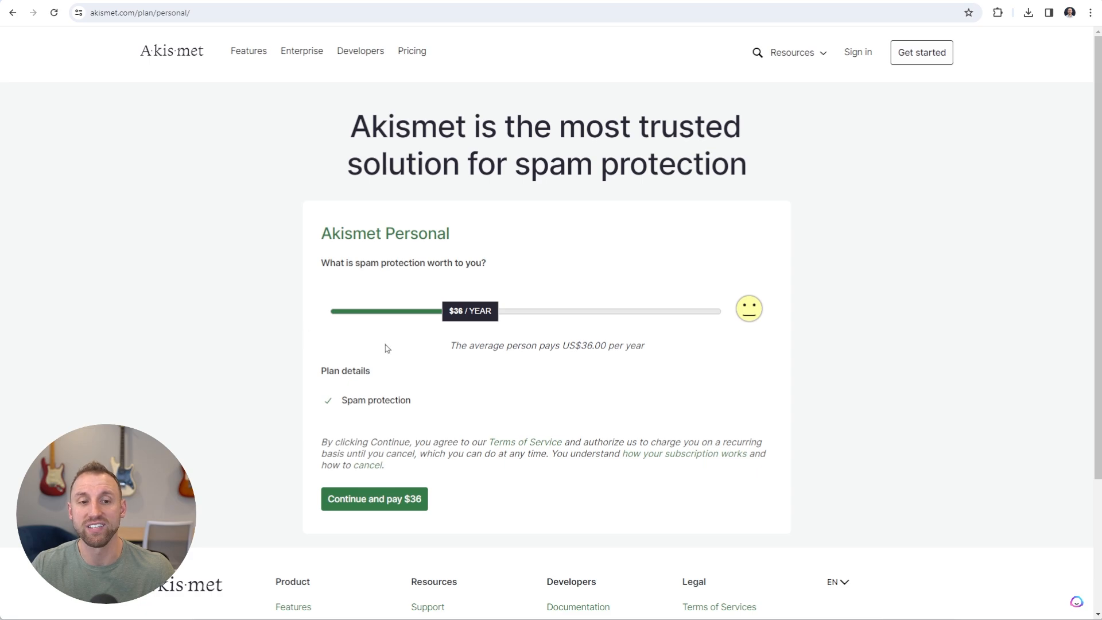
drag(469, 314, 325, 318)
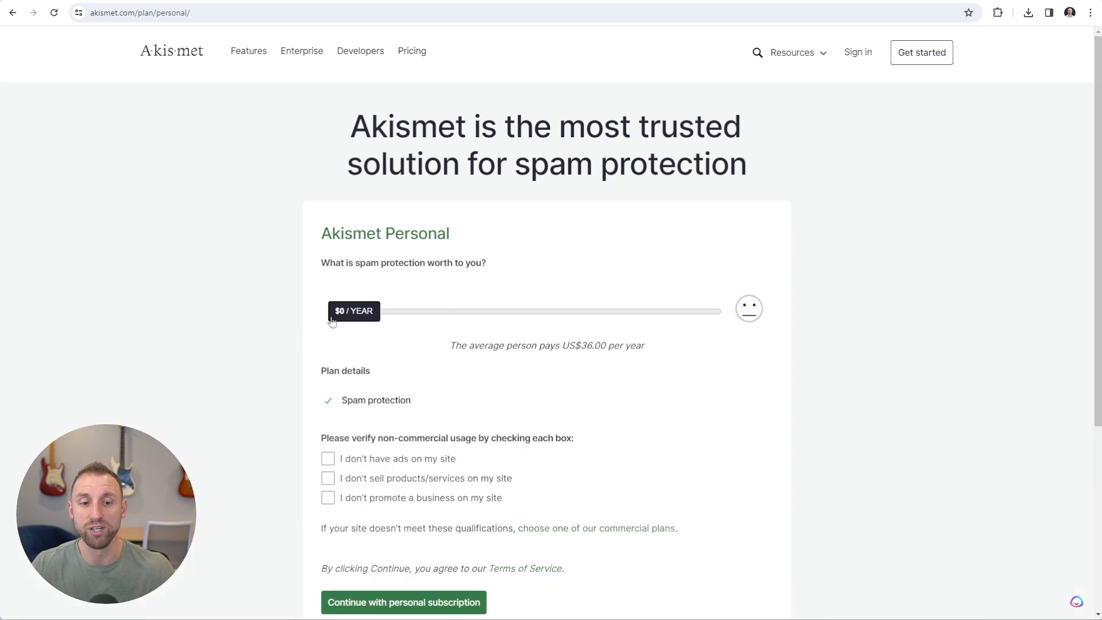
Confirm all three non-commercial usage statements, continue with the personal subscription and complete the free Akismet checkout
scroll(336, 316, down, 1)
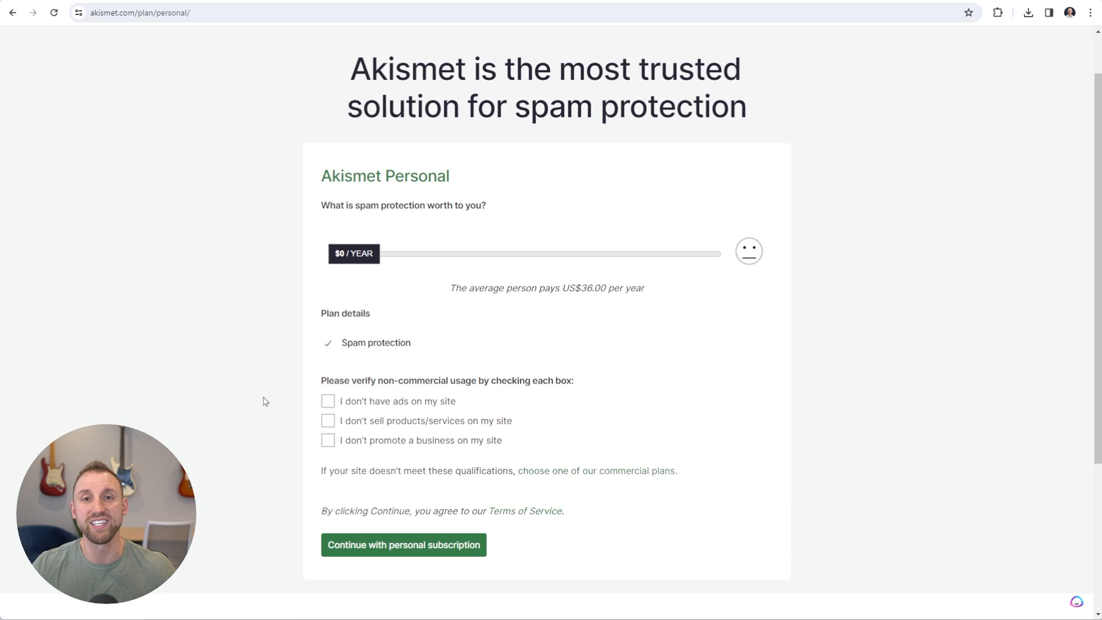
click(329, 402)
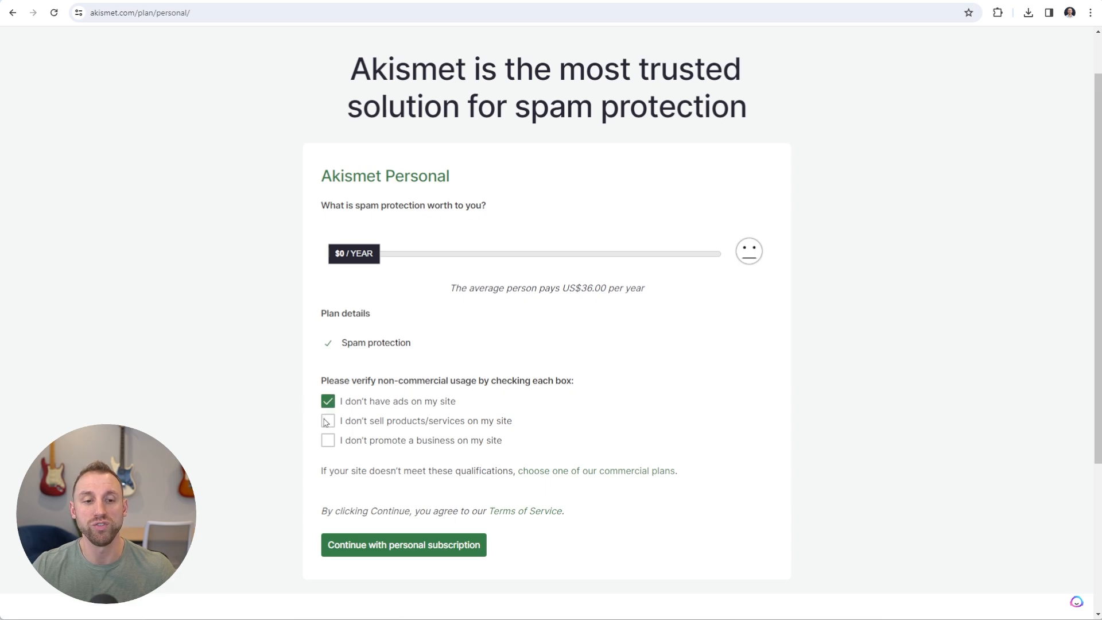
click(327, 421)
click(325, 442)
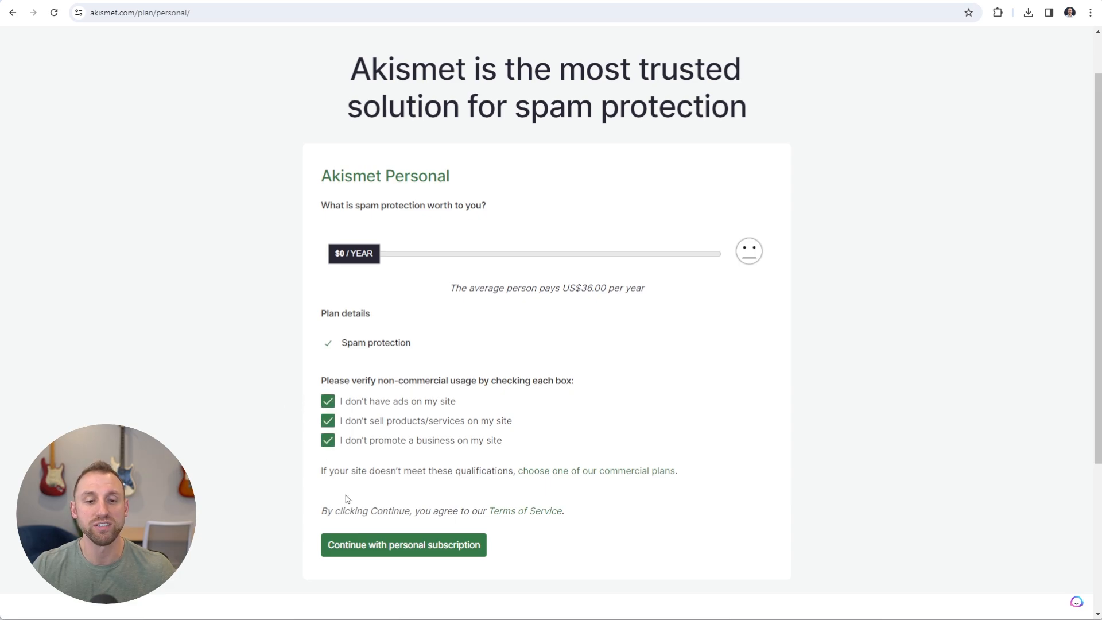
click(361, 552)
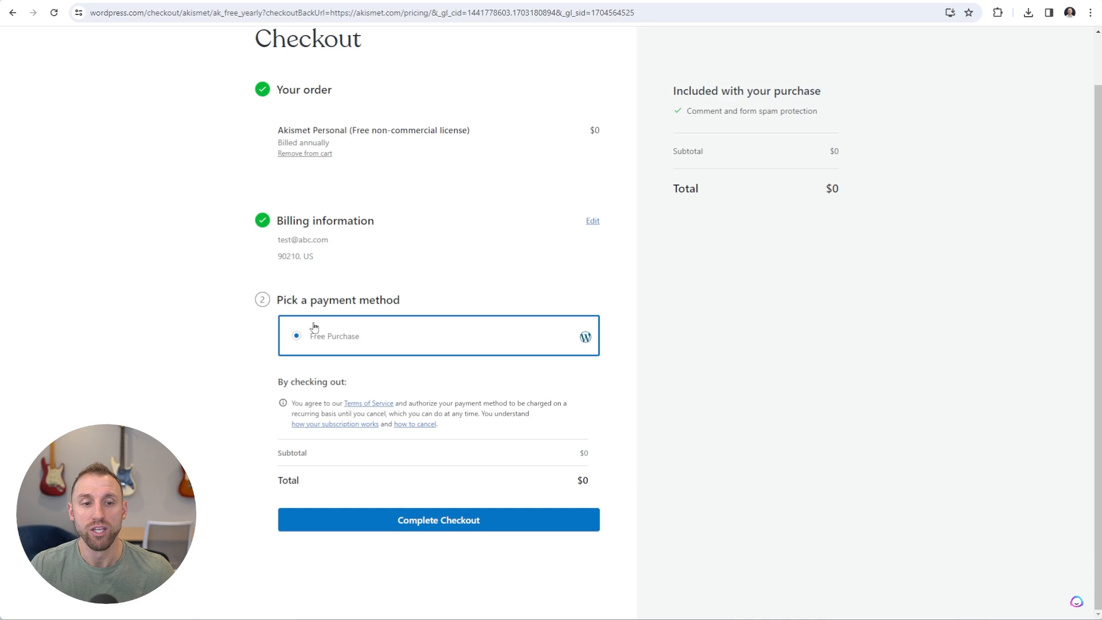
click(385, 520)
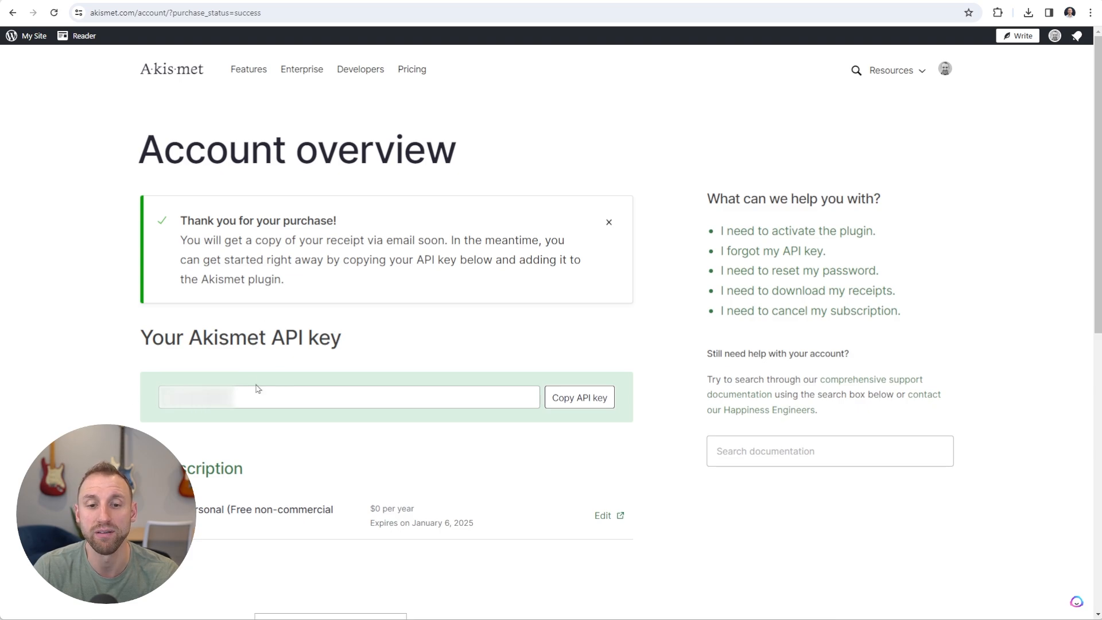
Copy the Akismet API key from the account overview and enter it manually in the site's Akismet settings
click(580, 398)
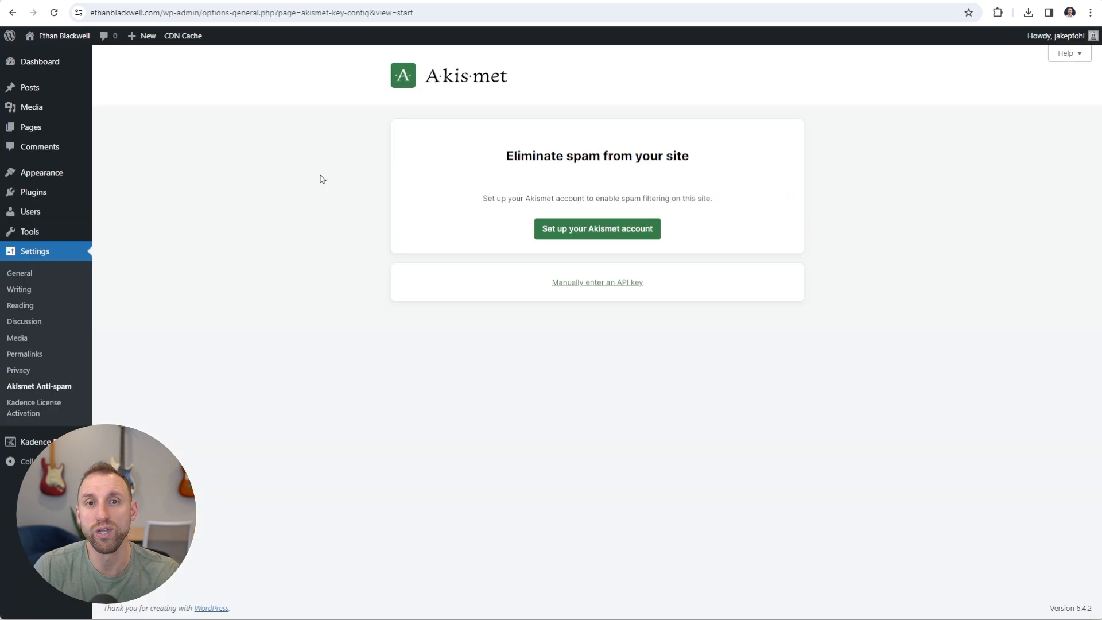
click(572, 285)
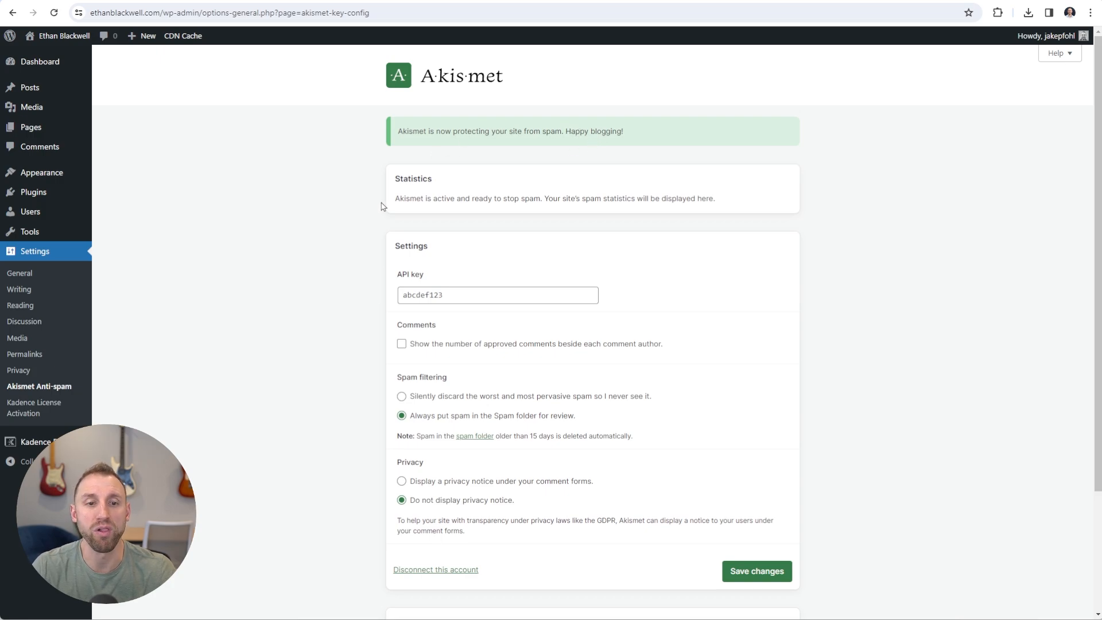
Set Akismet spam filtering to silently discard the worst and most pervasive spam, and save the changes
scroll(338, 236, down, 2)
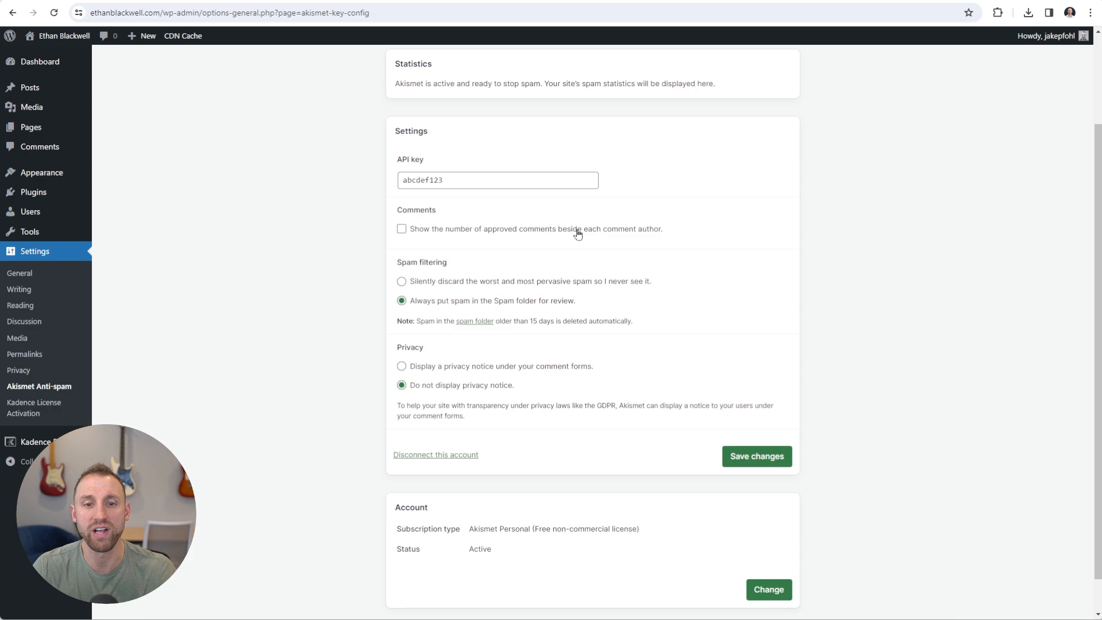
scroll(407, 251, down, 1)
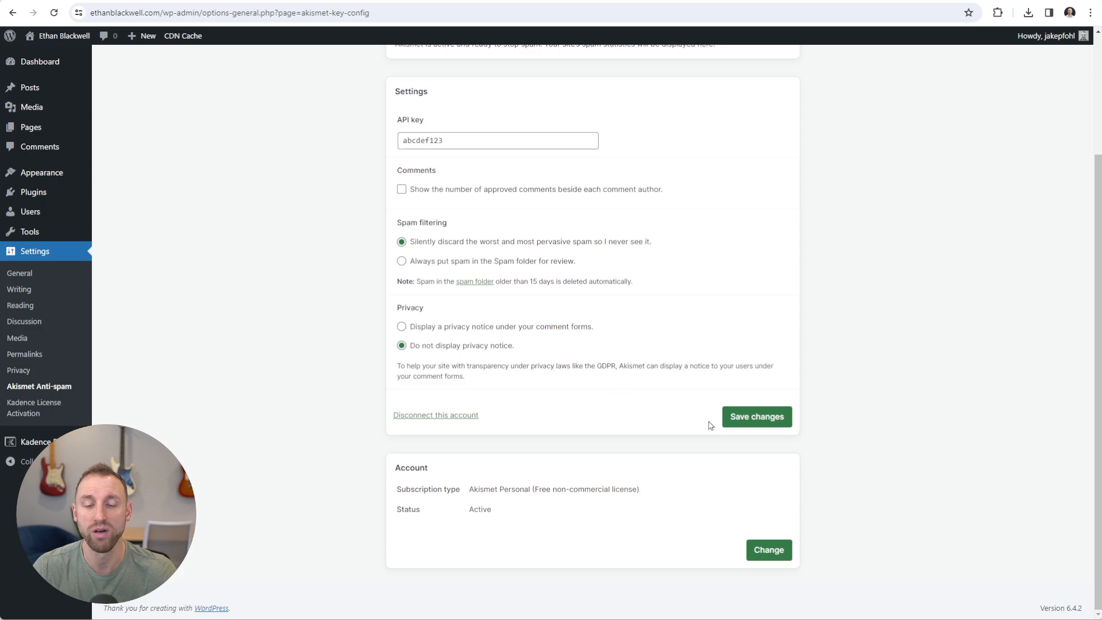
click(757, 421)
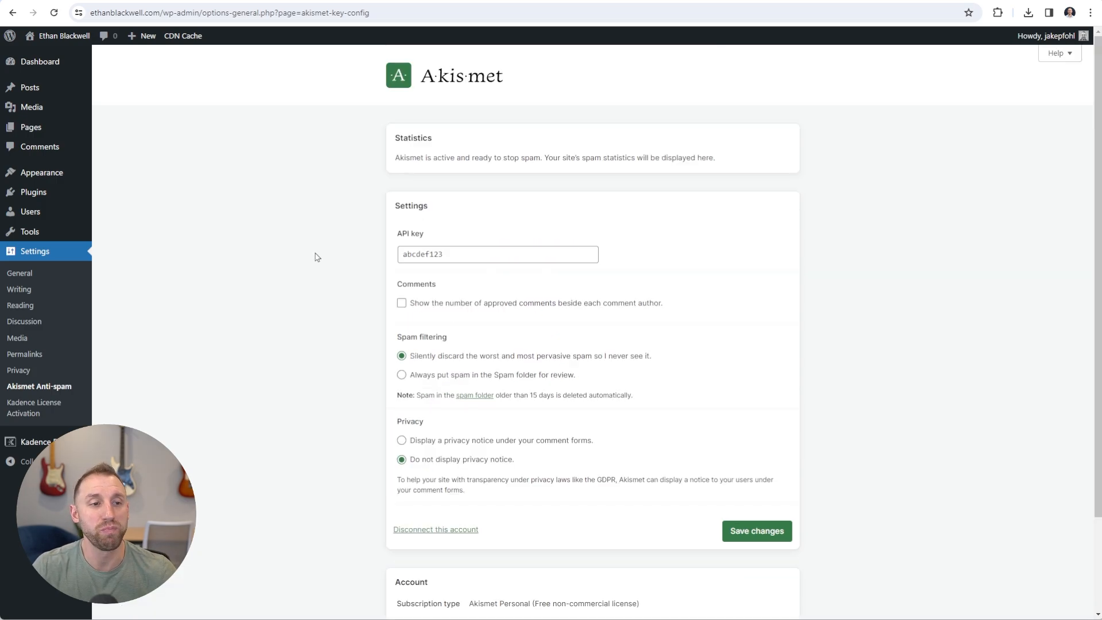
Search the plugin directory for "safe svg", and install and activate the Safe SVG plugin by 10up
mouse_move(57, 195)
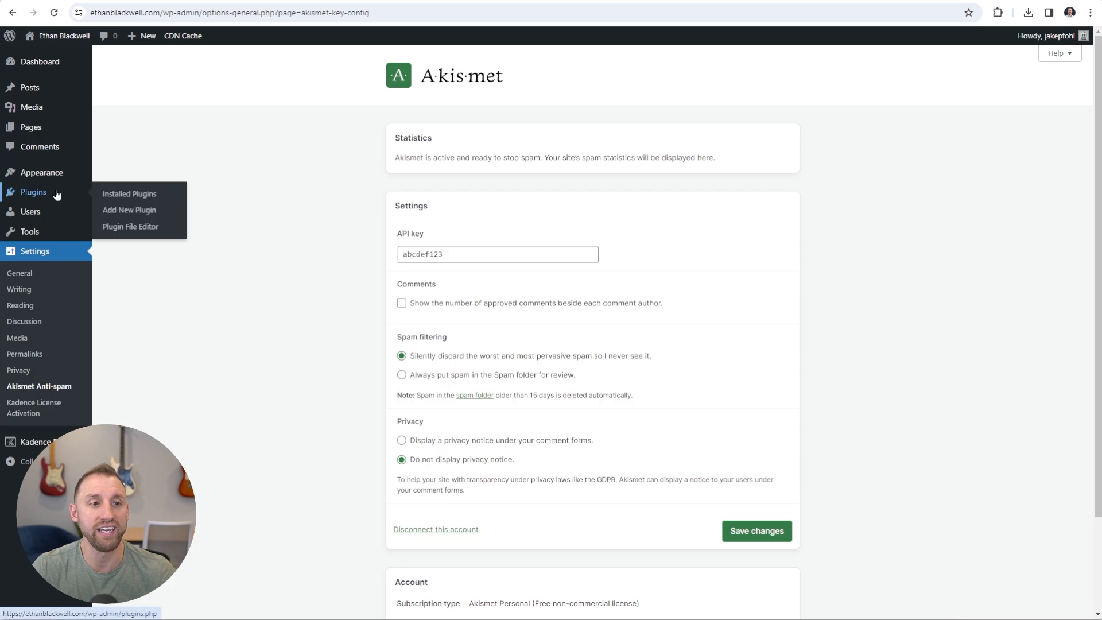
click(56, 195)
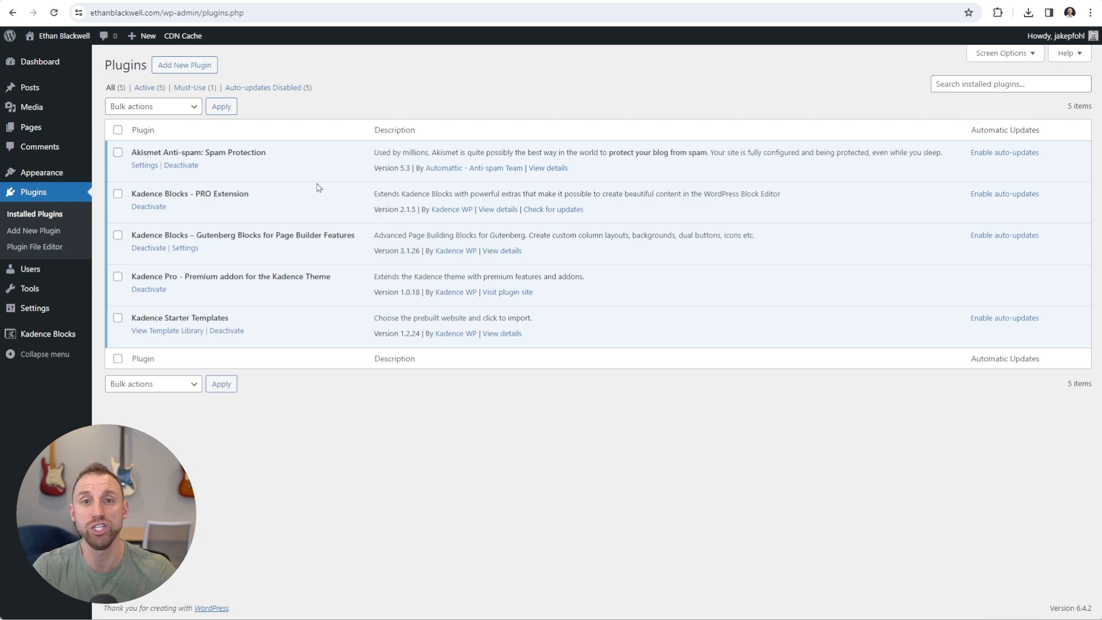
click(186, 66)
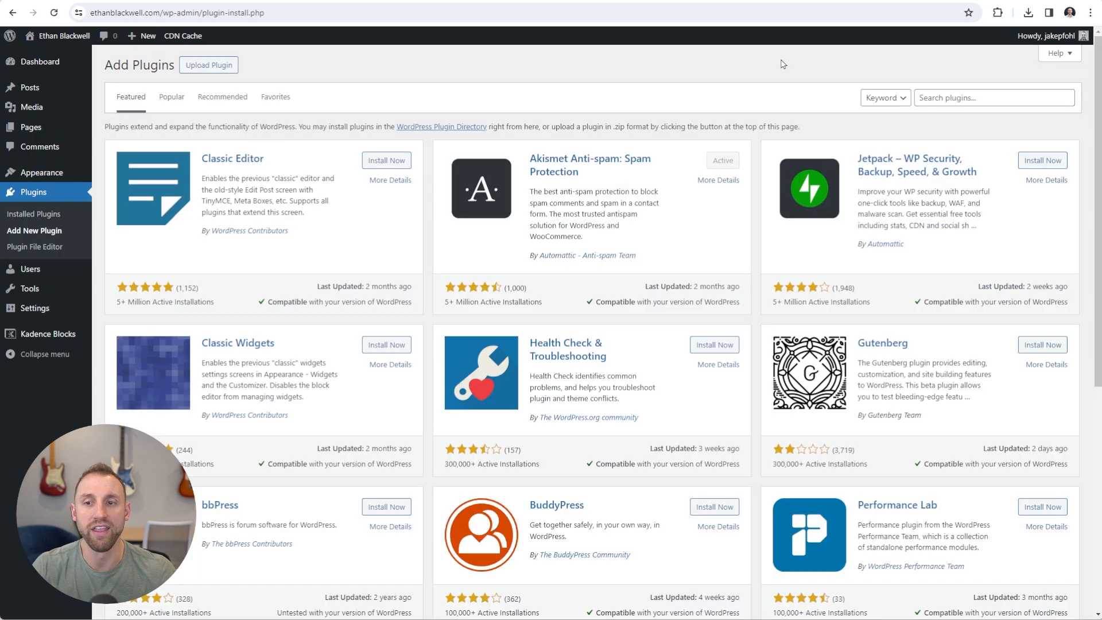
click(954, 98)
text(safe svg)
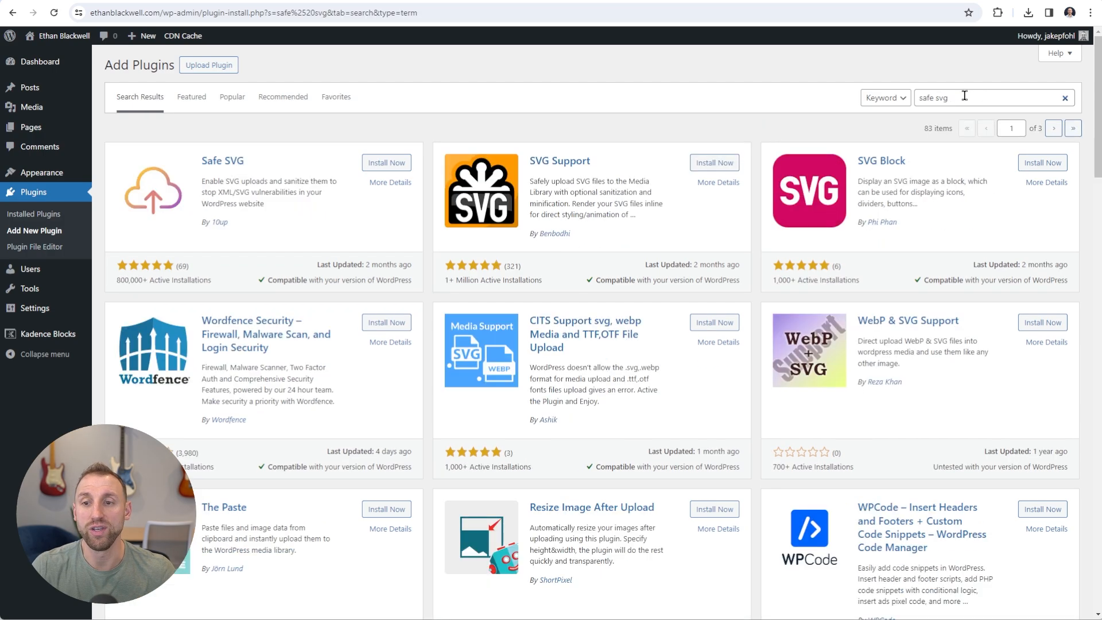
drag(962, 98, 902, 102)
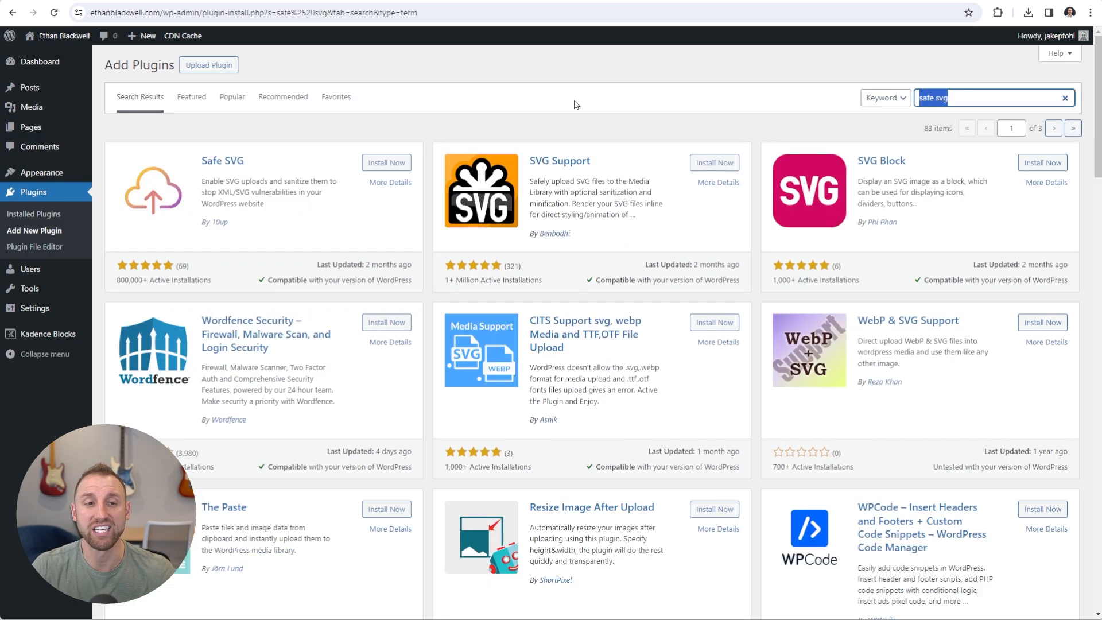
click(630, 70)
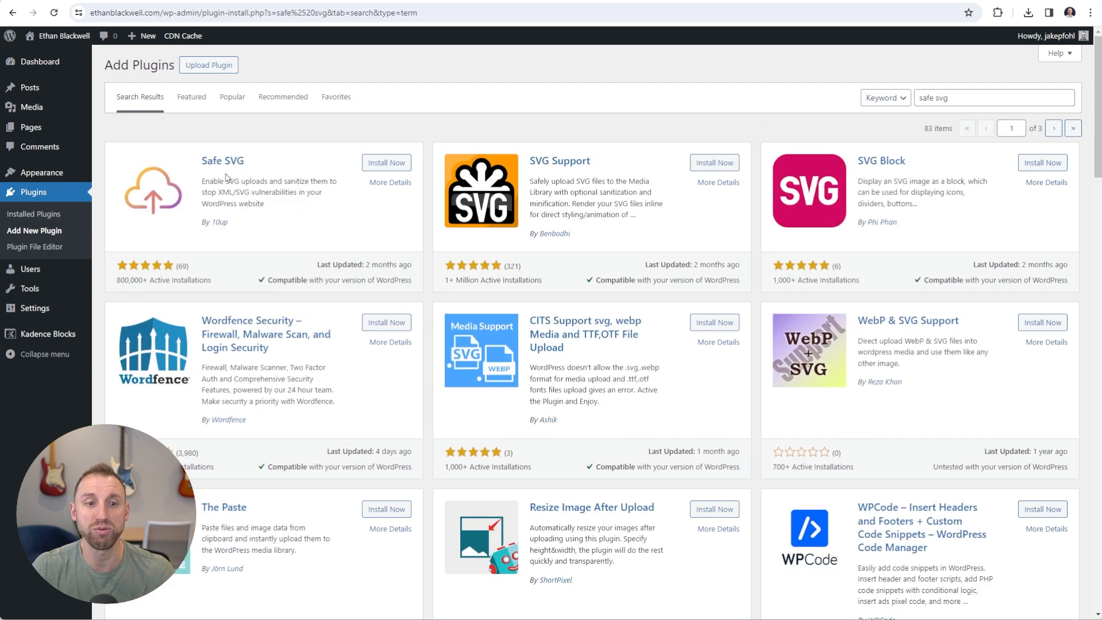
click(393, 166)
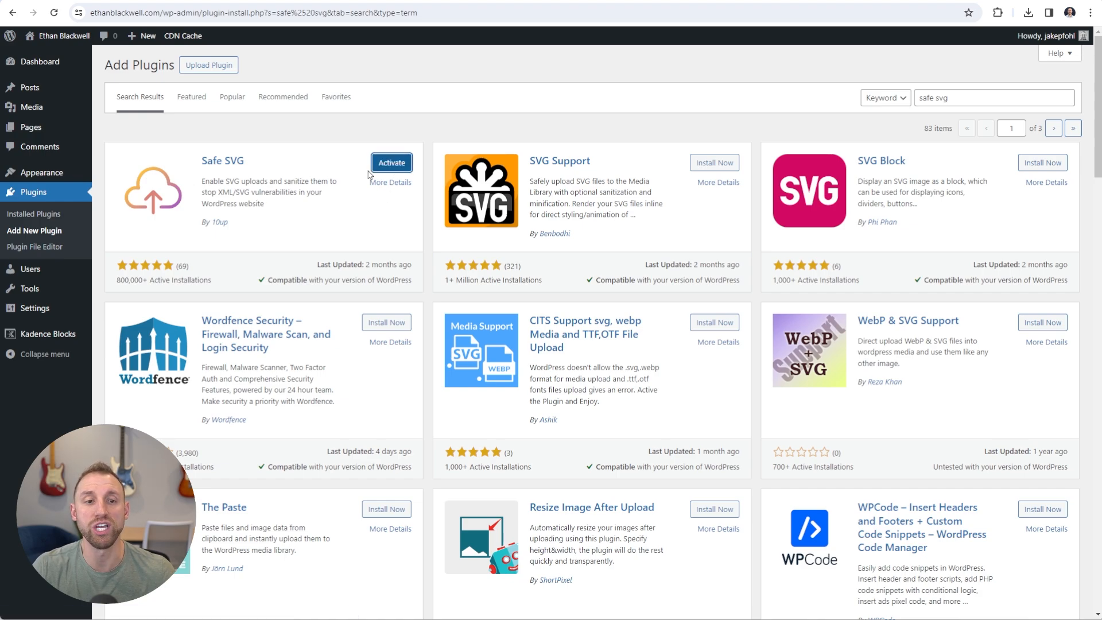
click(392, 164)
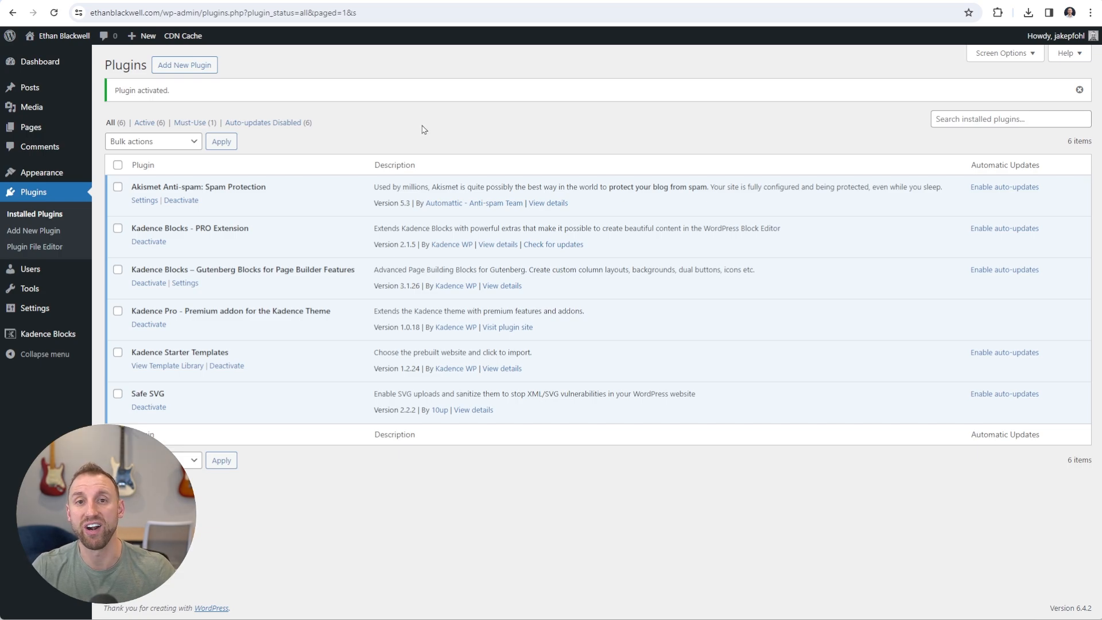
Search the plugin directory for "rankmath", and install and activate the Rank Math SEO plugin
click(185, 65)
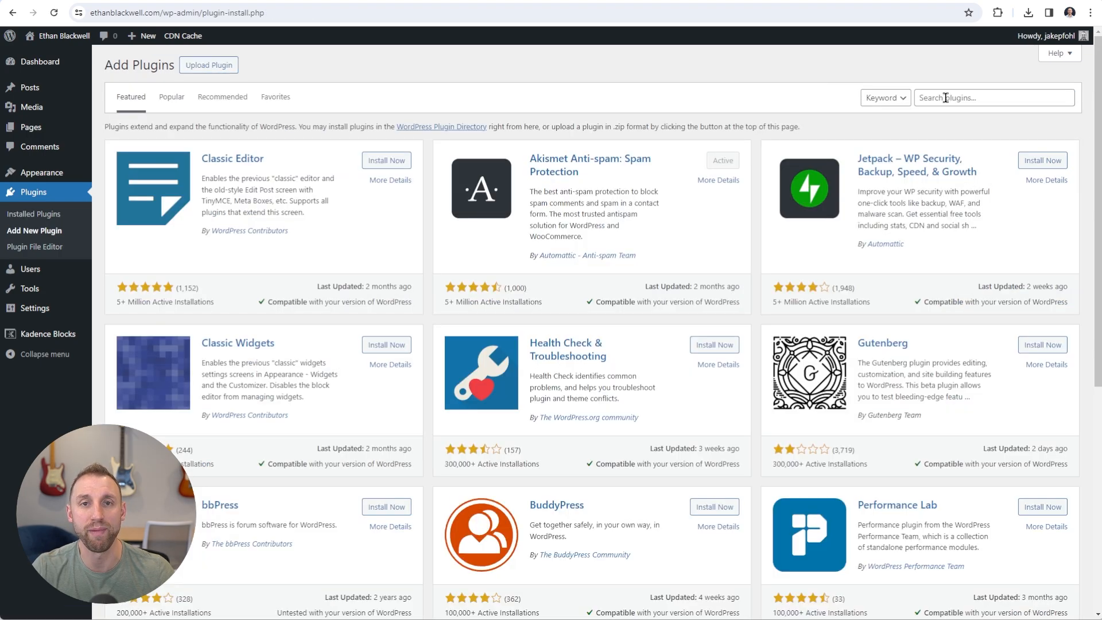
click(945, 97)
text(rankmath)
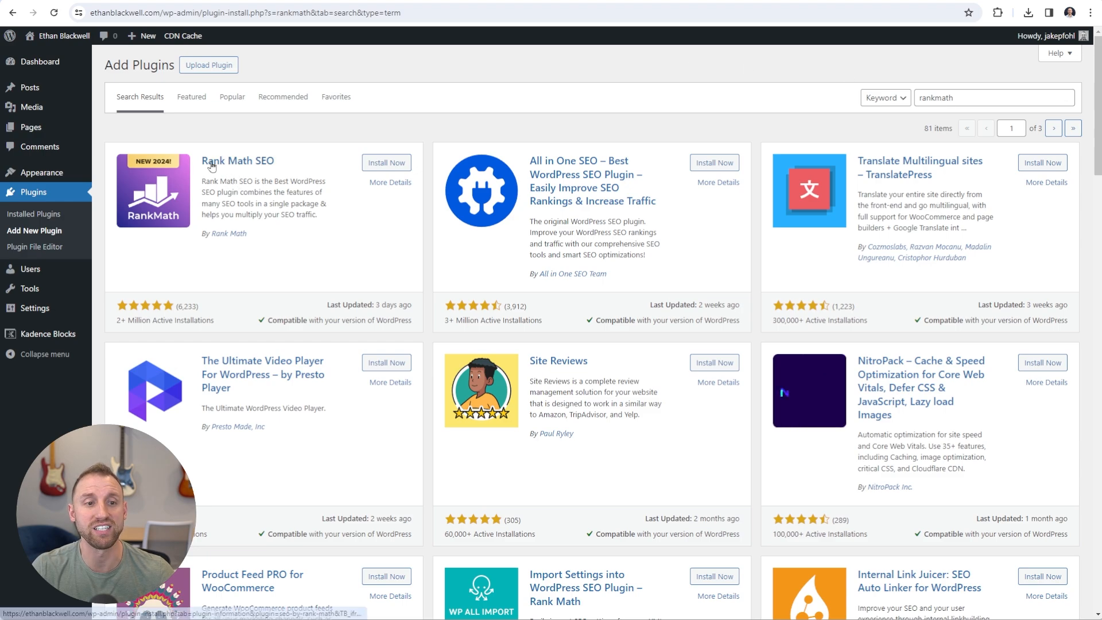
click(380, 165)
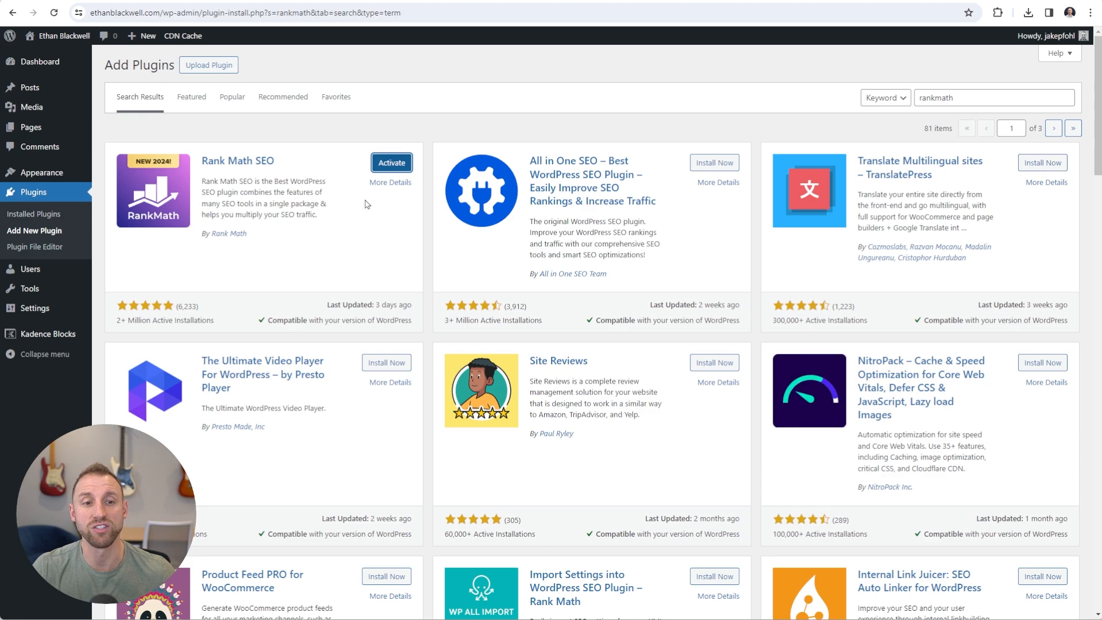
click(398, 166)
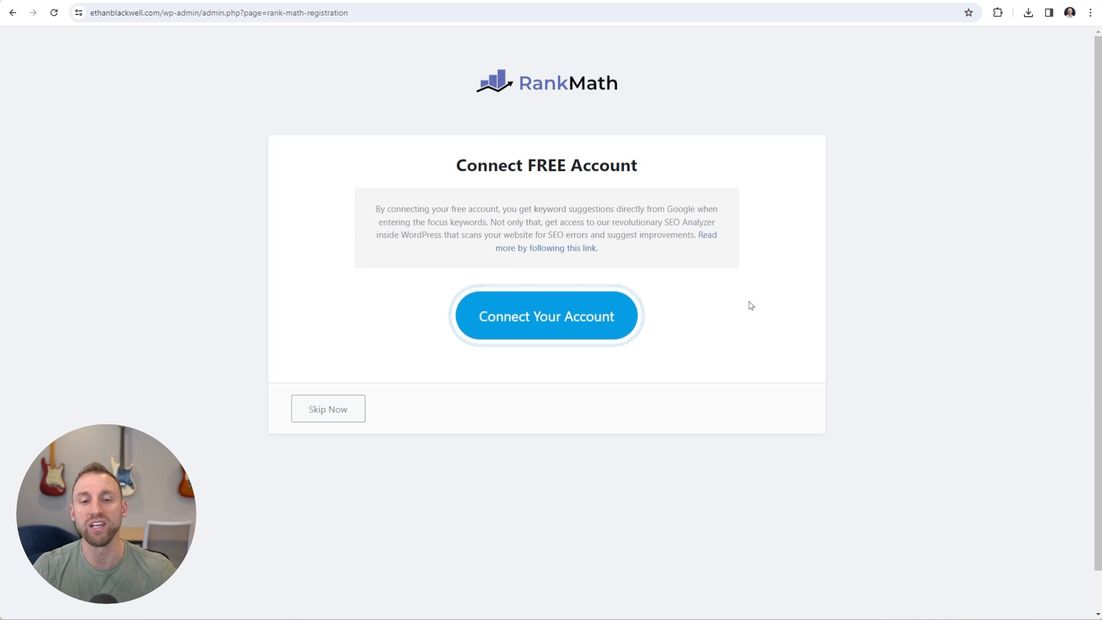
Connect and activate the Rank Math Free Plan for the site, and start the setup wizard in Advanced mode
click(555, 328)
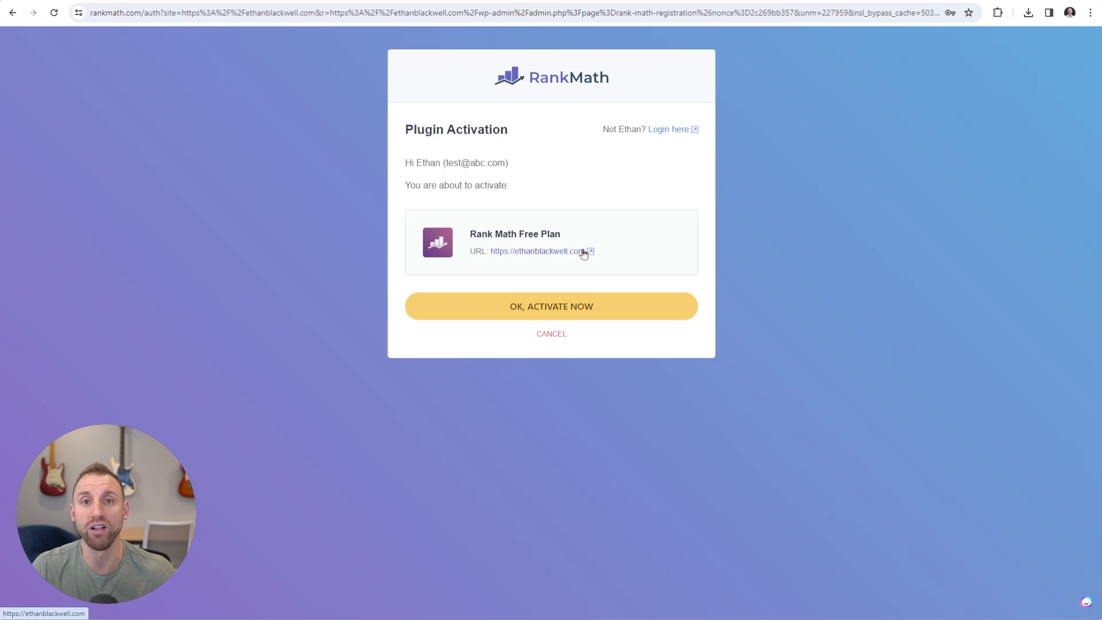
click(515, 315)
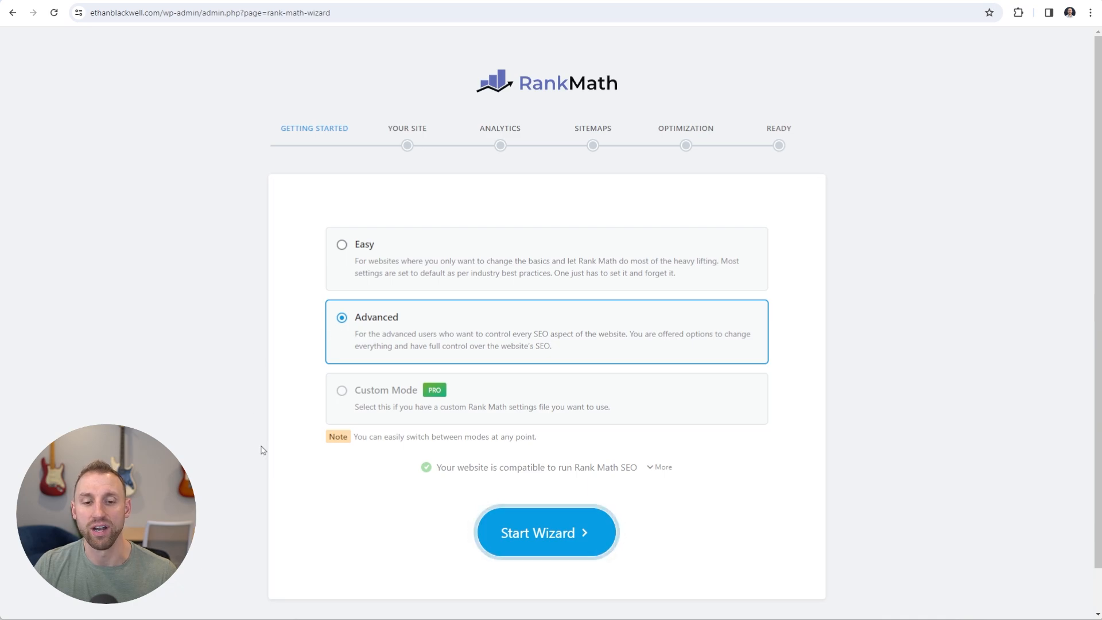
click(556, 542)
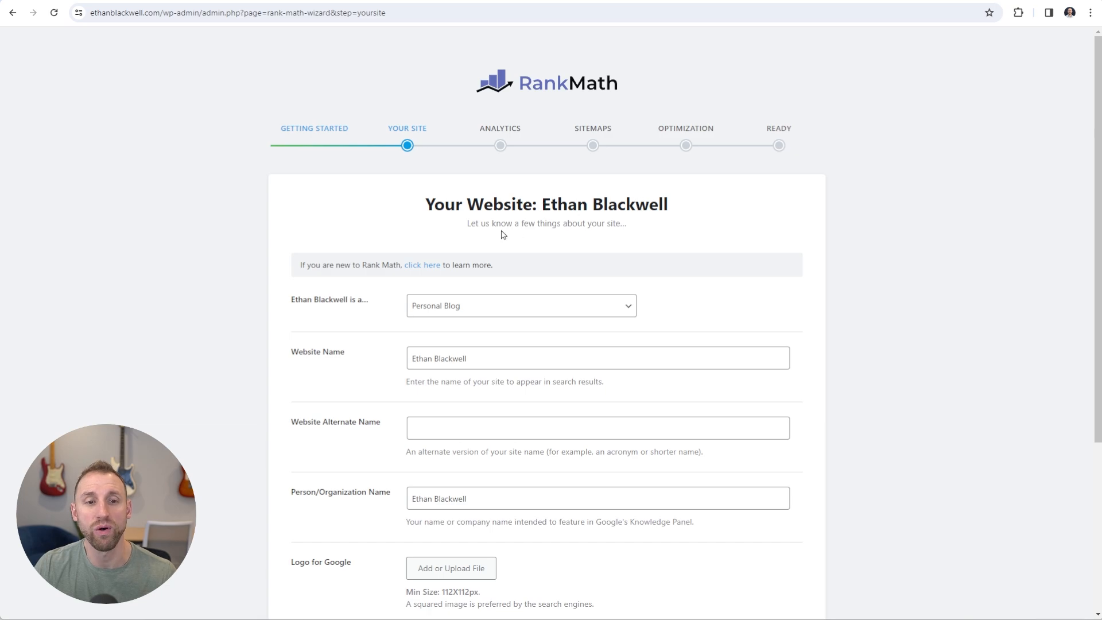
Set the site type to Personal Blog in the Rank Math website details and save them, leaving the images empty
scroll(501, 234, down, 1)
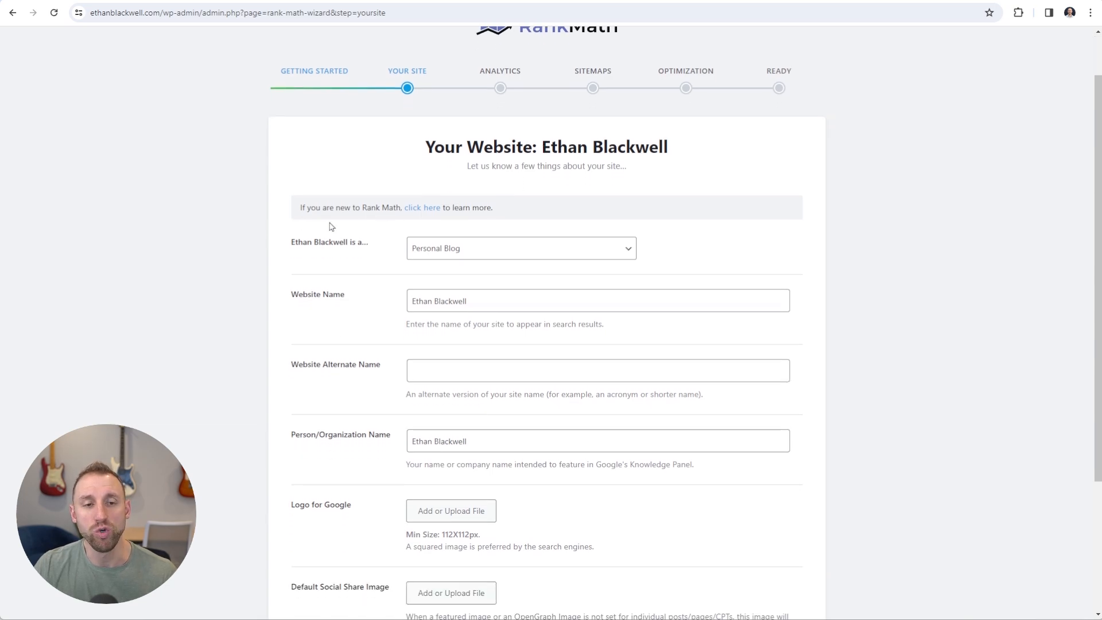
click(429, 213)
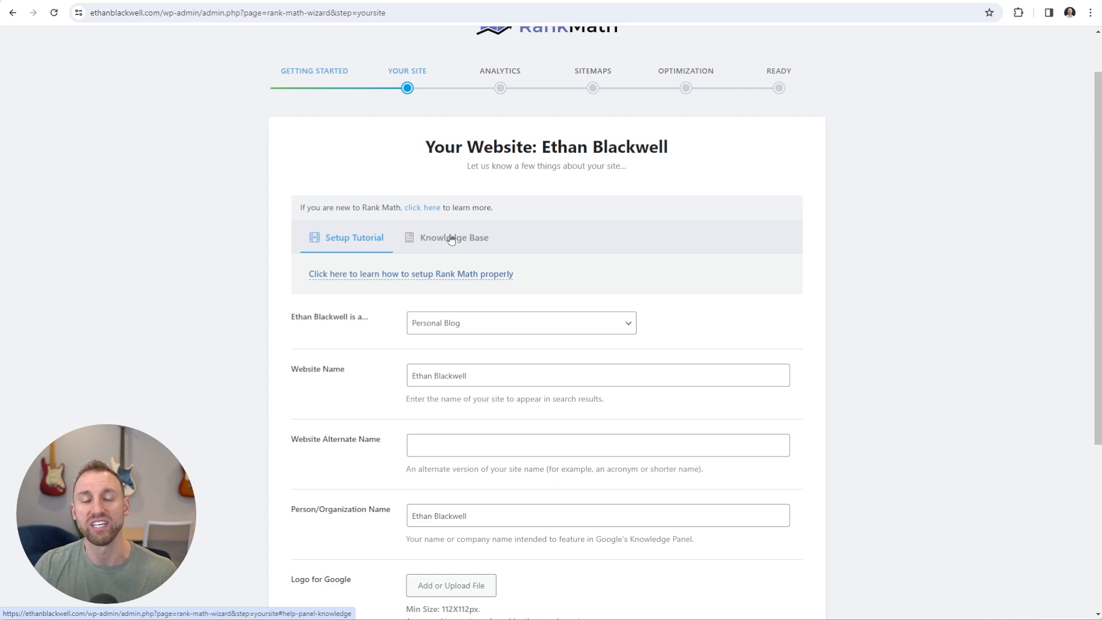
click(417, 212)
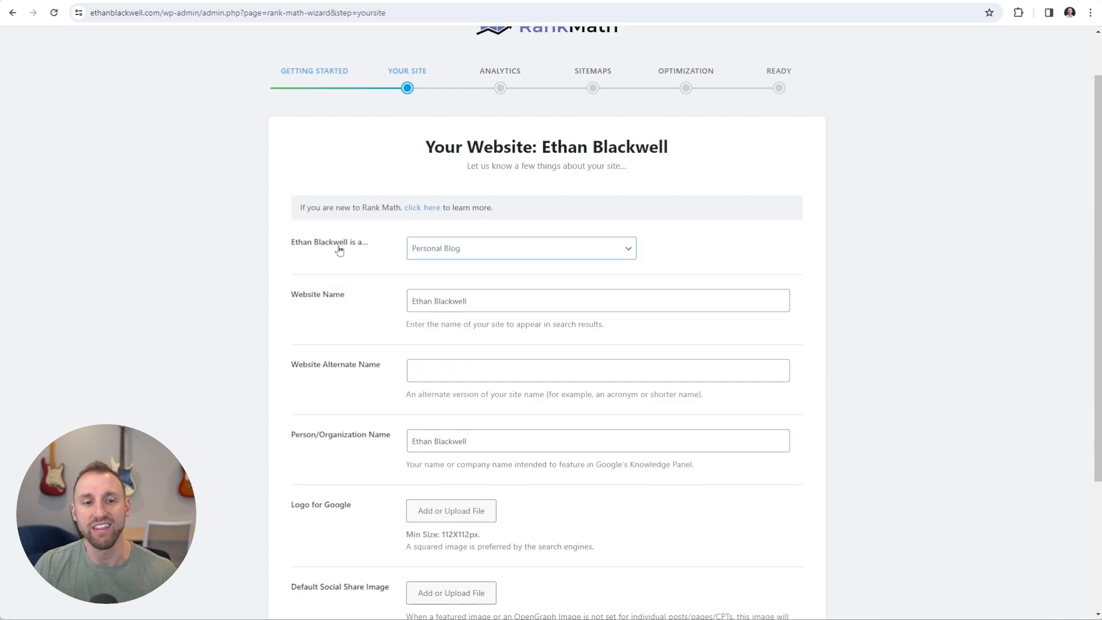
click(629, 252)
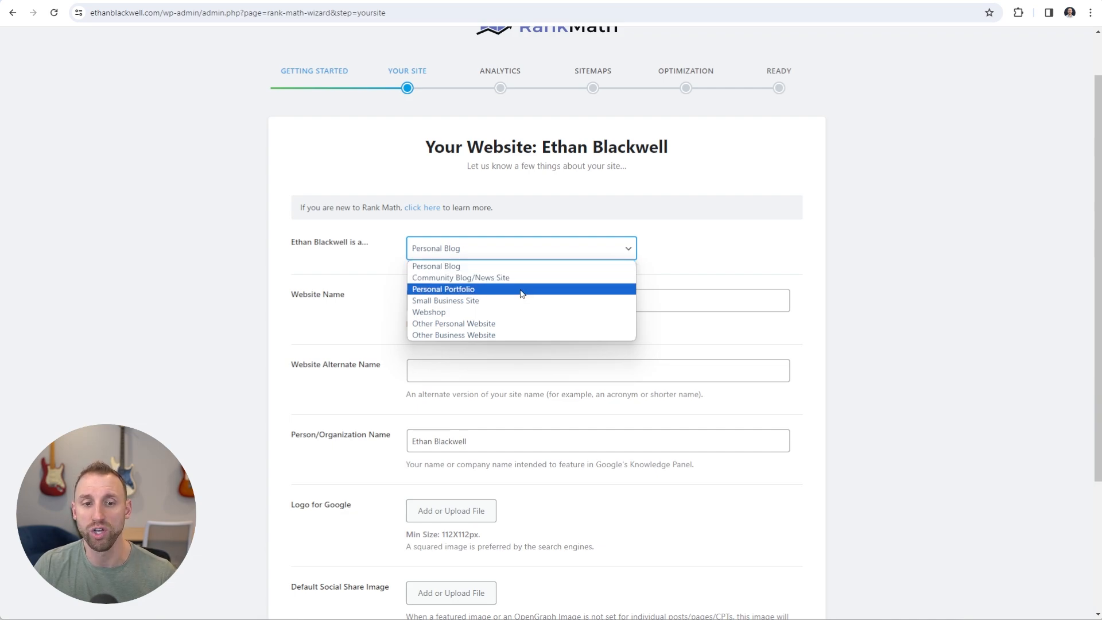
click(454, 267)
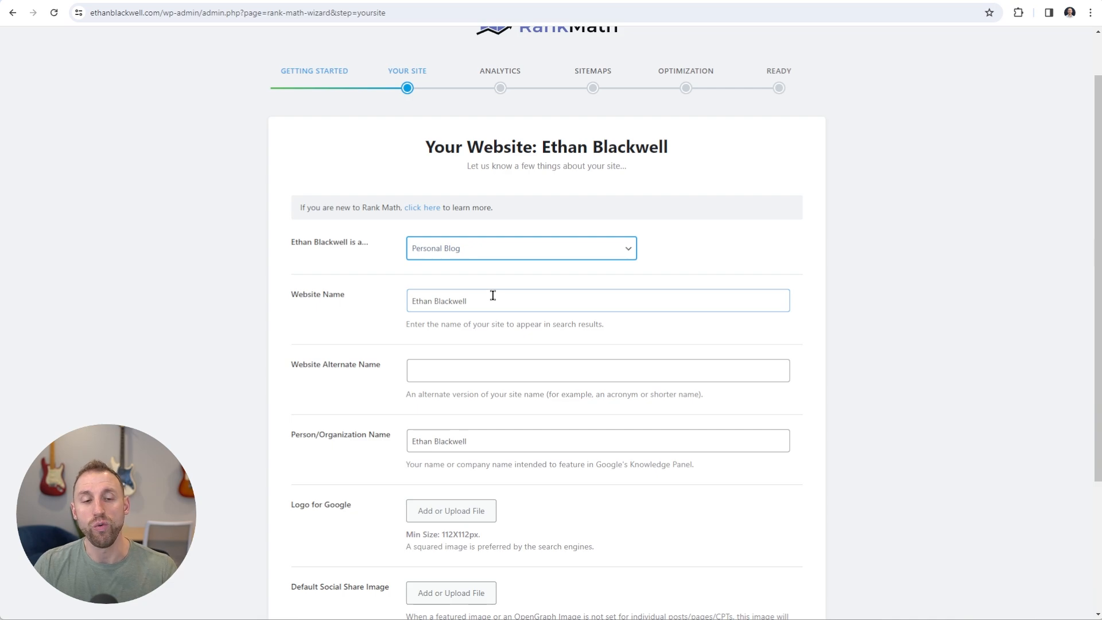
scroll(492, 295, down, 1)
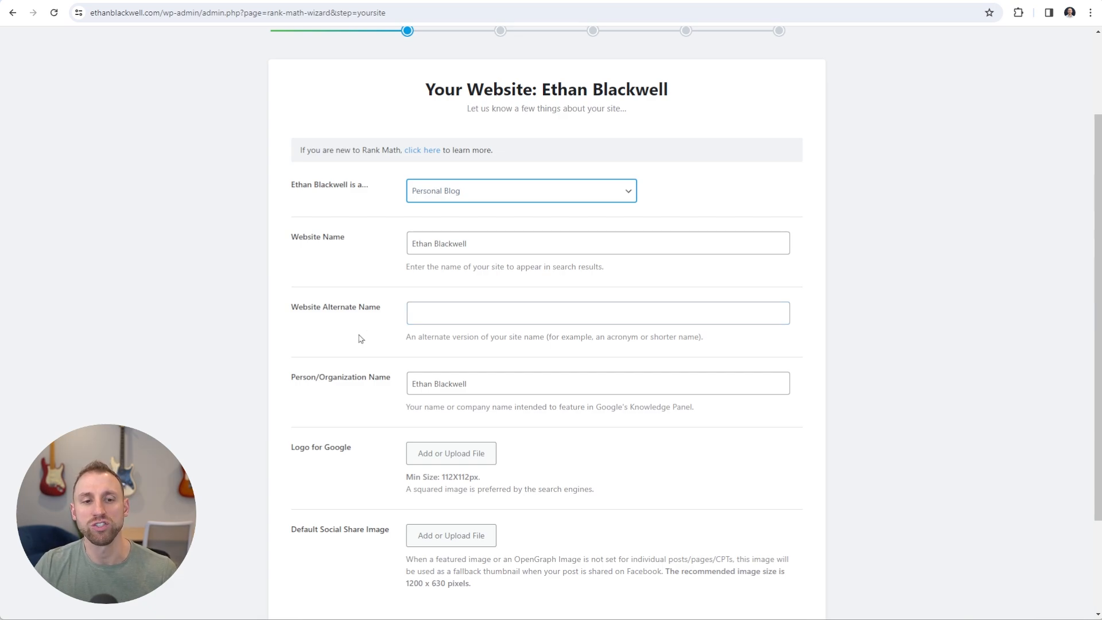
scroll(362, 339, down, 1)
scroll(361, 340, down, 2)
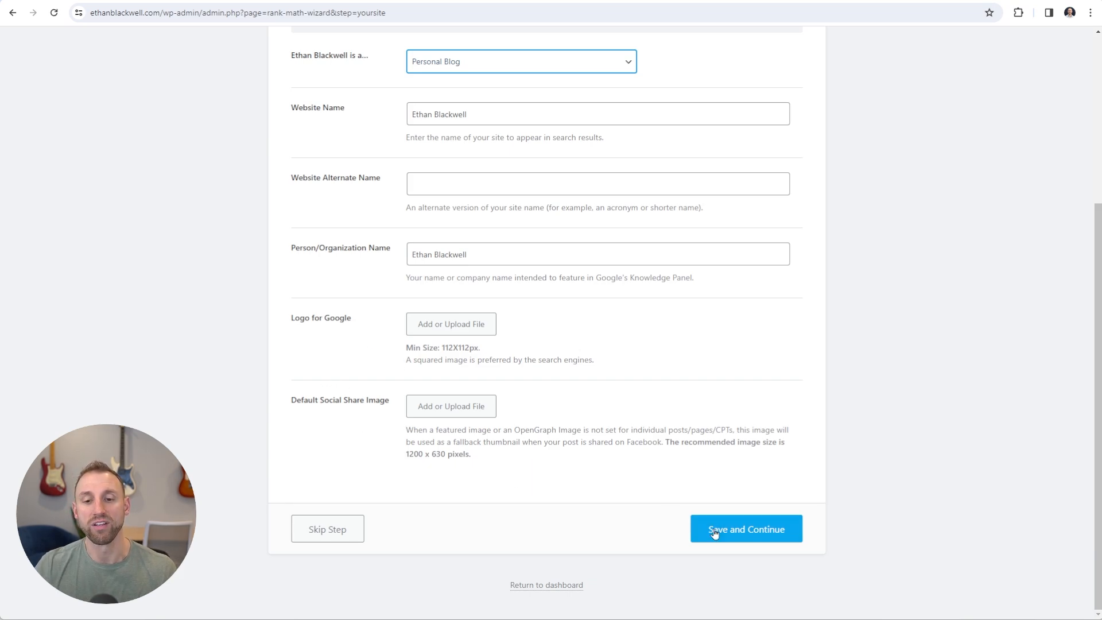
click(753, 539)
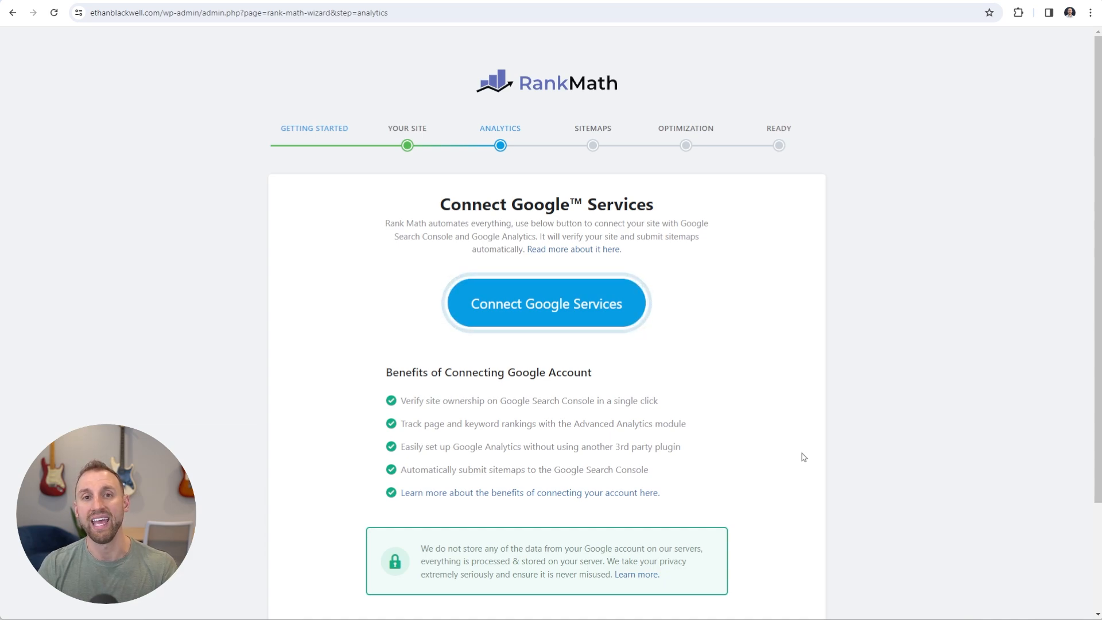
Skip connecting Google services, then exclude Elements from the sitemap's public post types and save the sitemap settings
scroll(804, 457, down, 3)
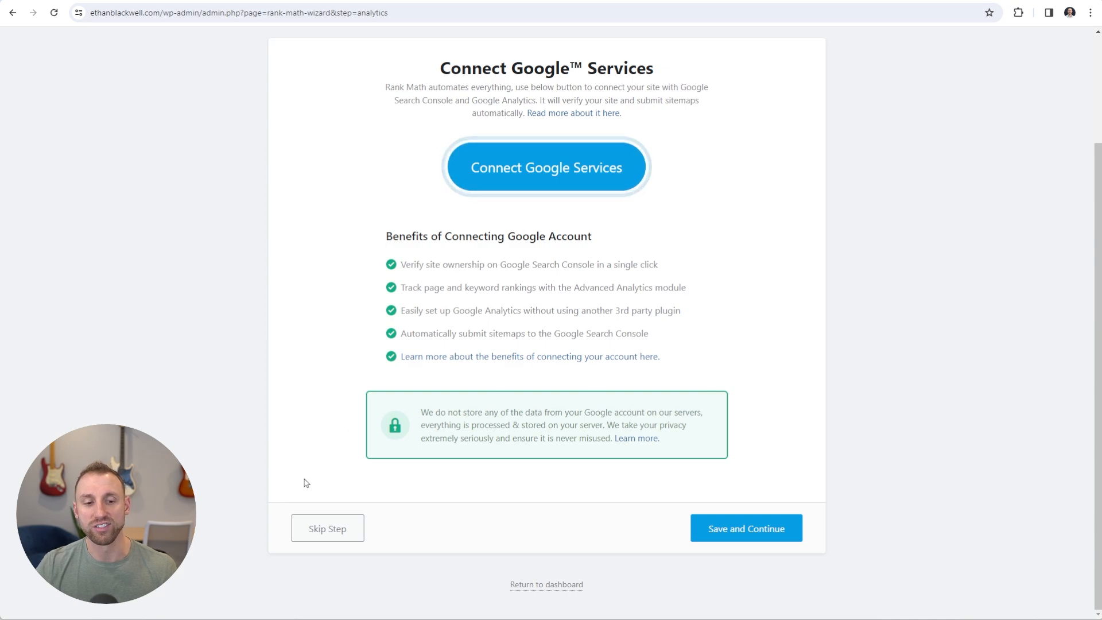
click(328, 529)
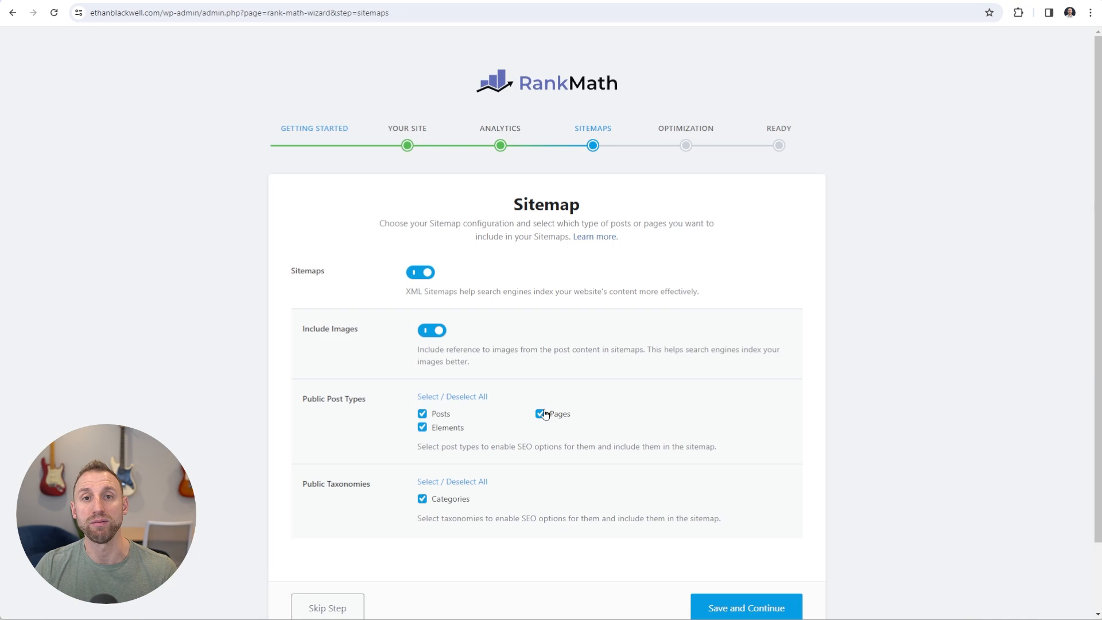
click(422, 427)
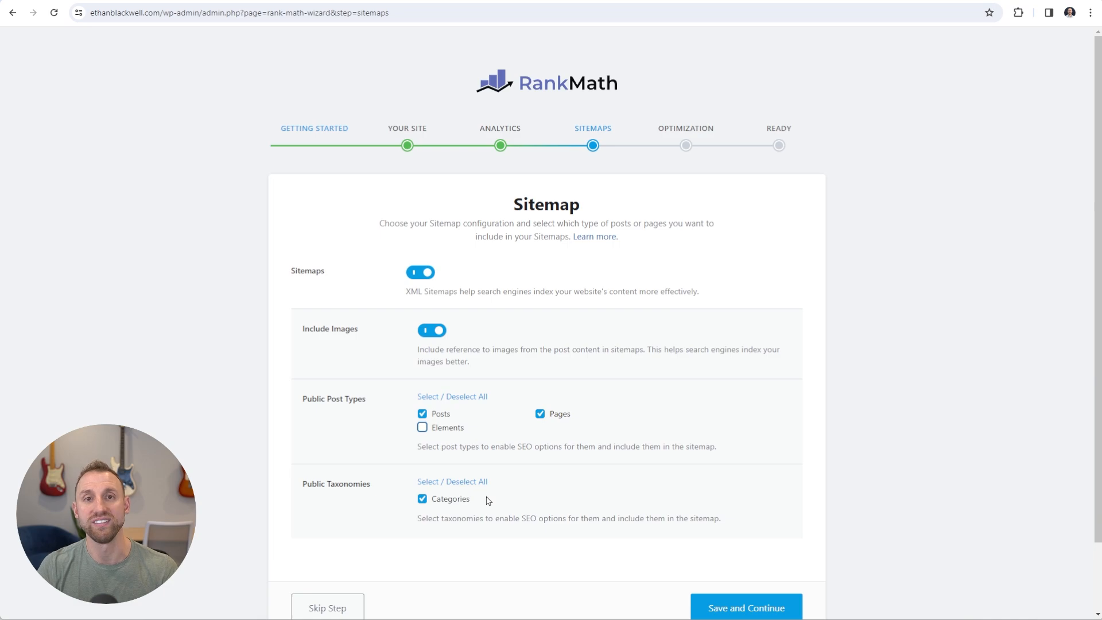
scroll(493, 493, down, 2)
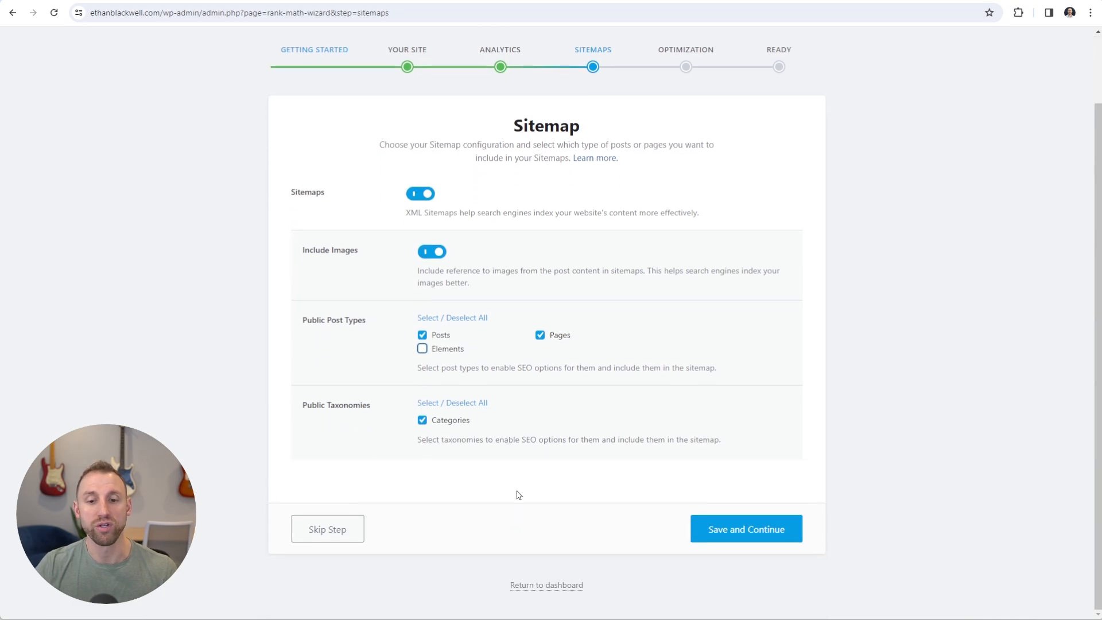
click(733, 535)
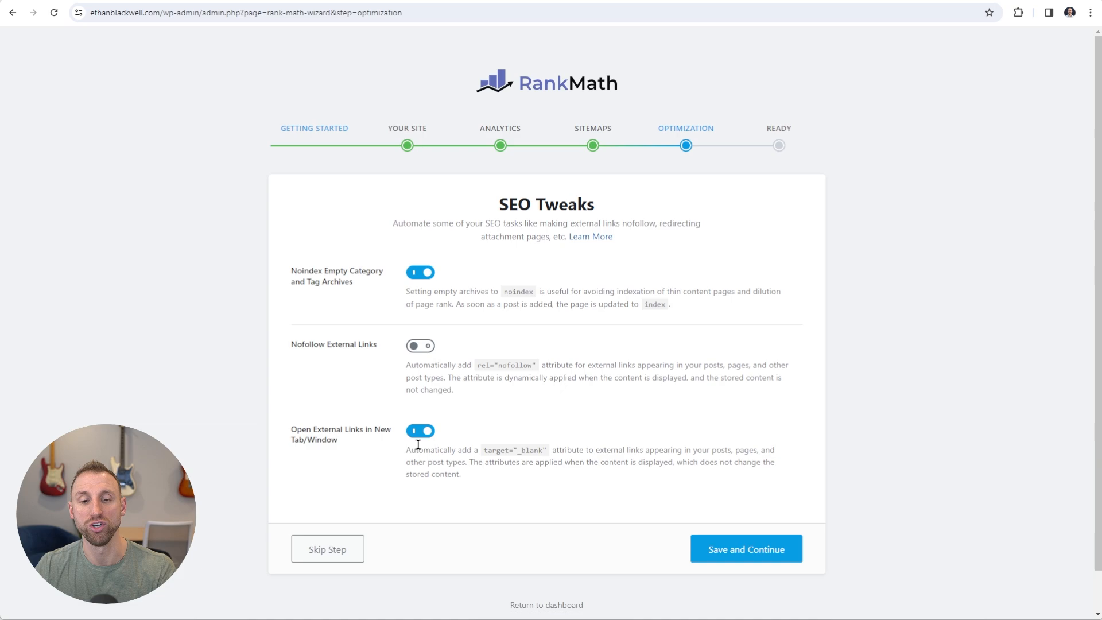
Save the SEO tweaks as preset, and finish the setup wizard by returning to the Rank Math dashboard
click(749, 557)
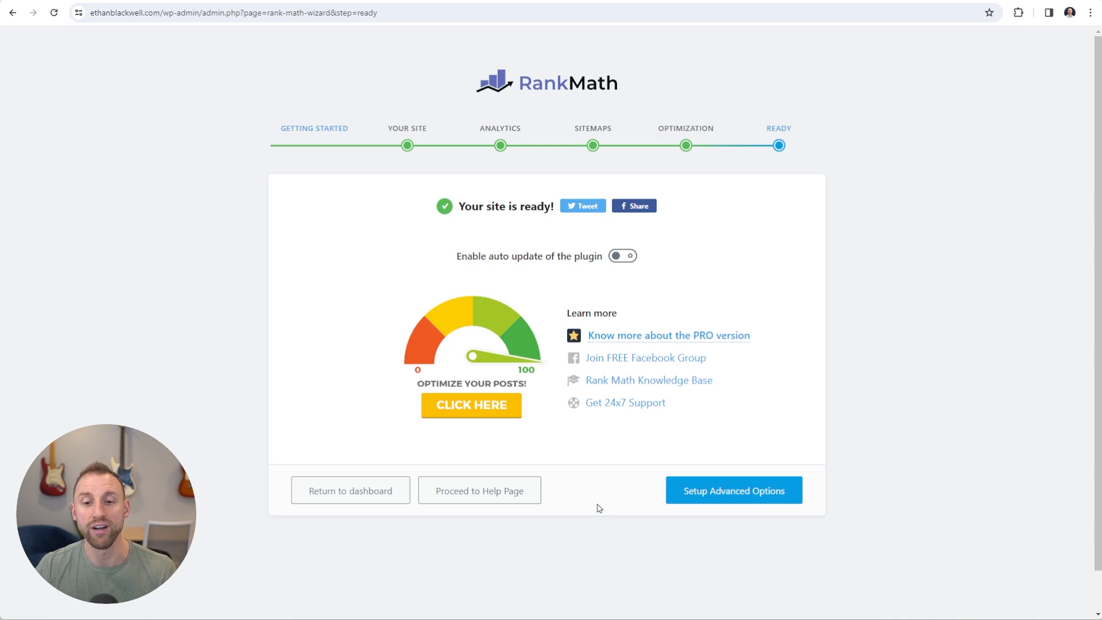
click(343, 502)
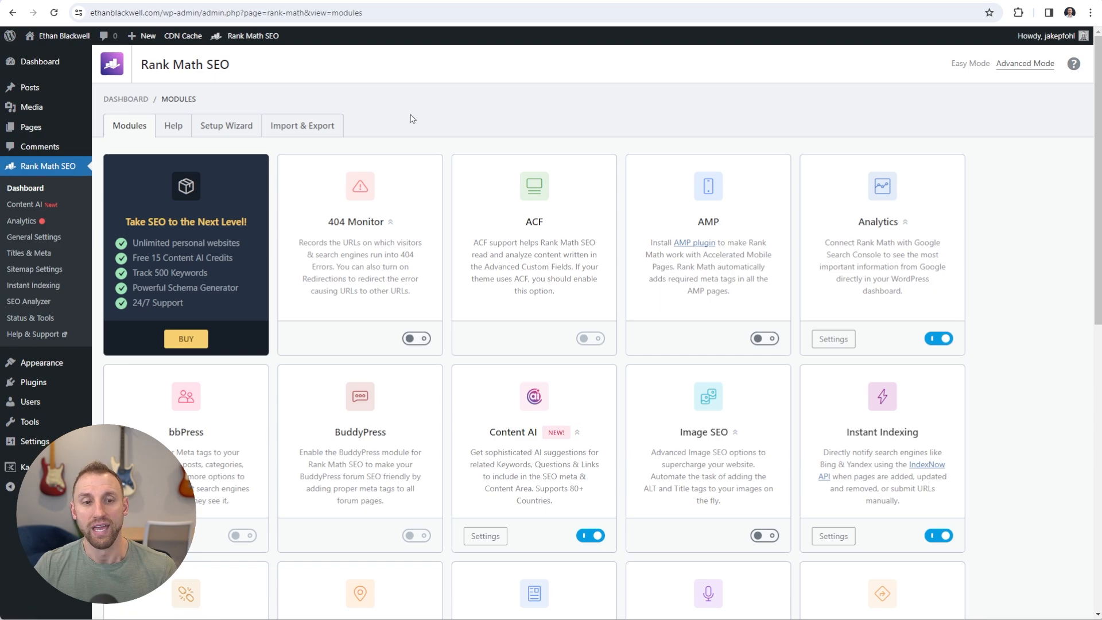
Review the Rank Math modules and disable the Analytics module
scroll(432, 131, down, 2)
scroll(432, 131, down, 5)
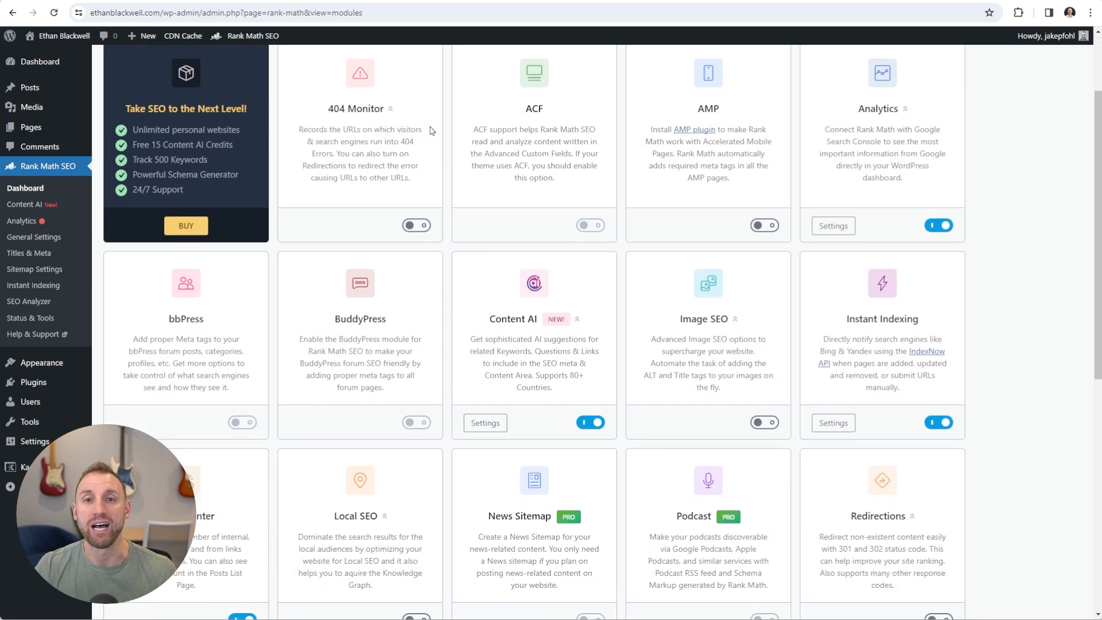
scroll(427, 136, down, 2)
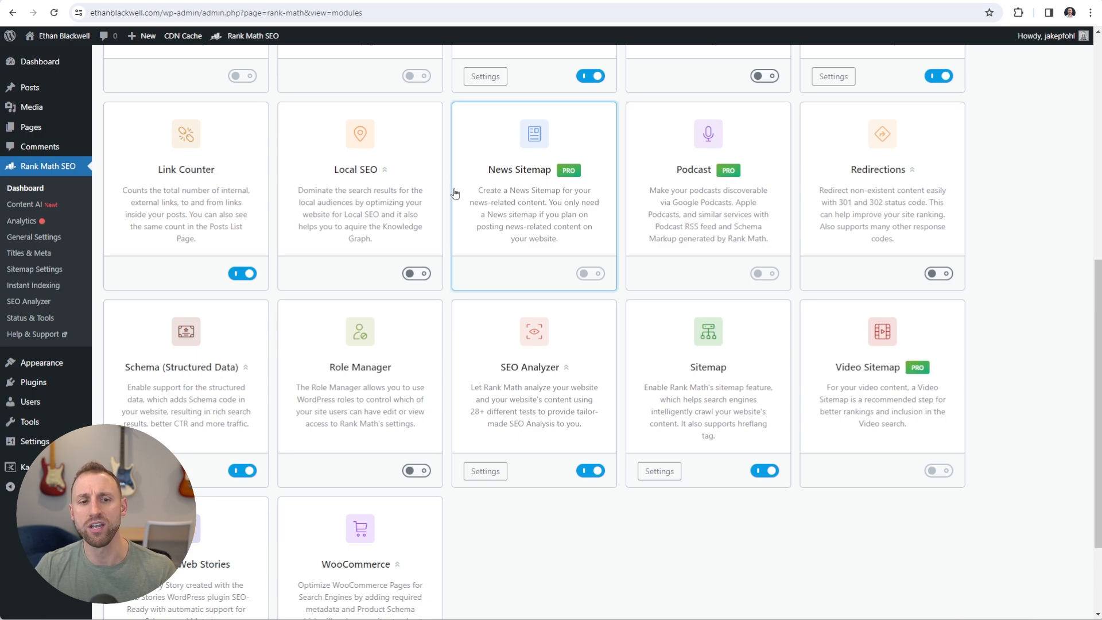
scroll(456, 203, up, 8)
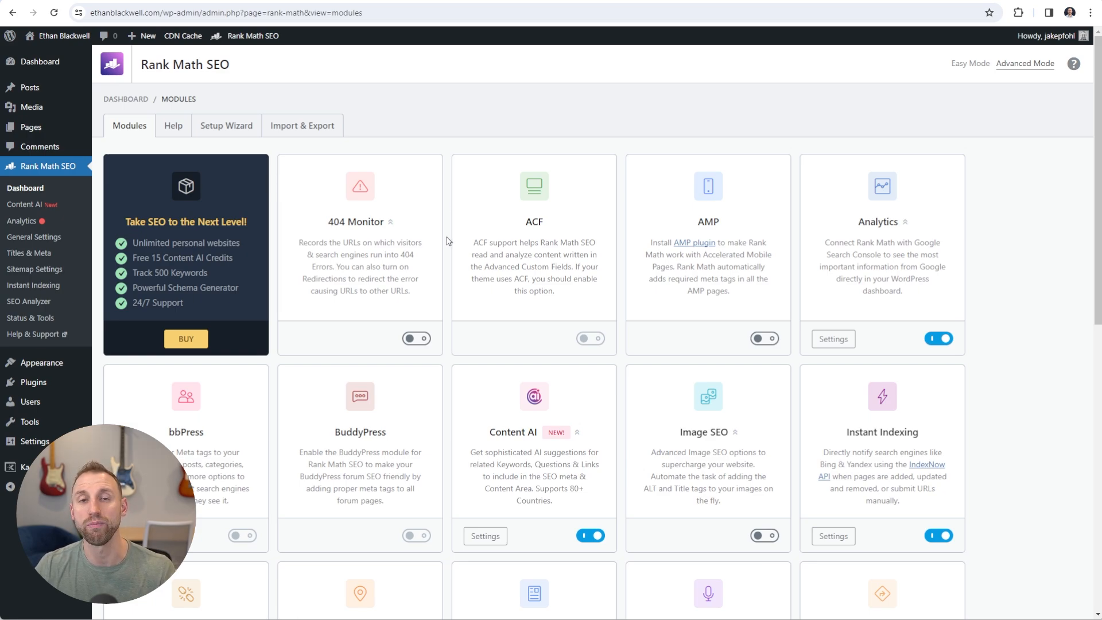
click(938, 339)
scroll(875, 339, down, 2)
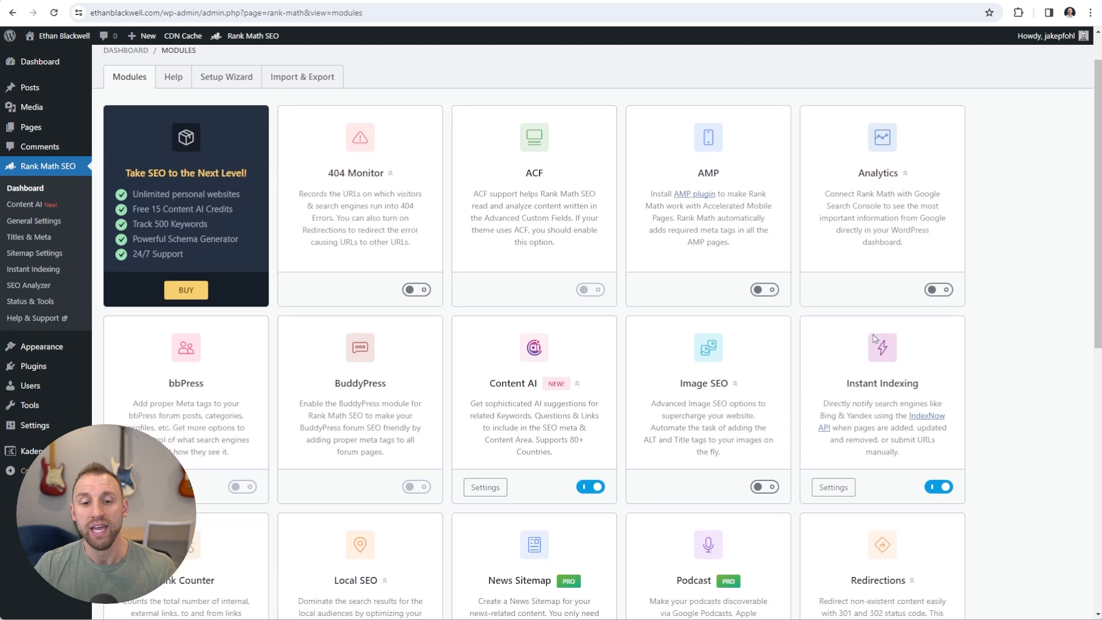
scroll(875, 339, down, 4)
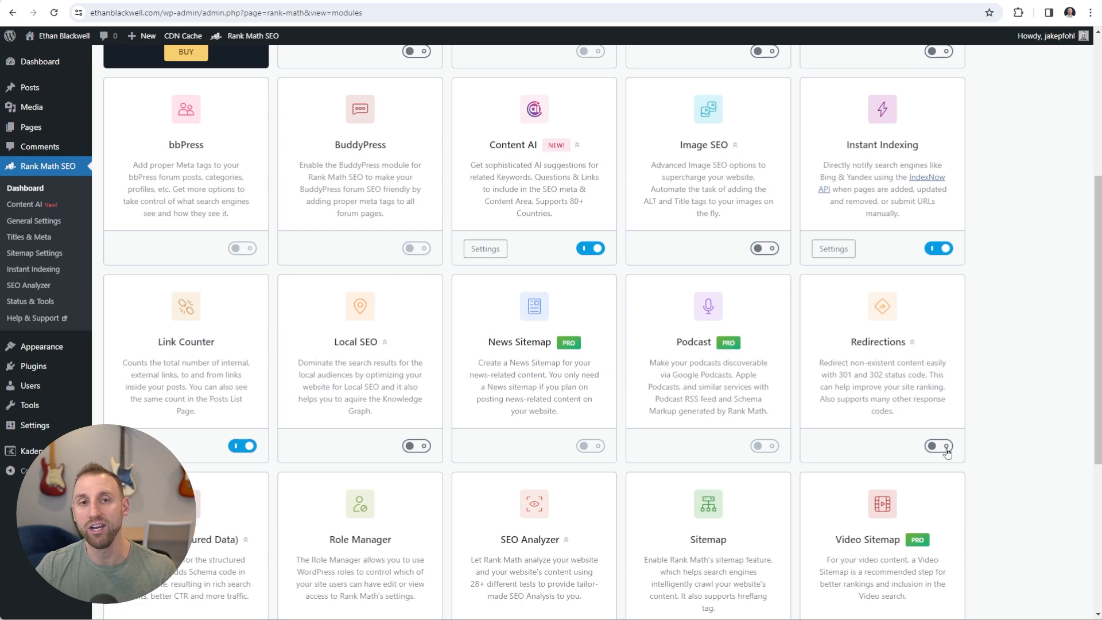
scroll(948, 453, down, 5)
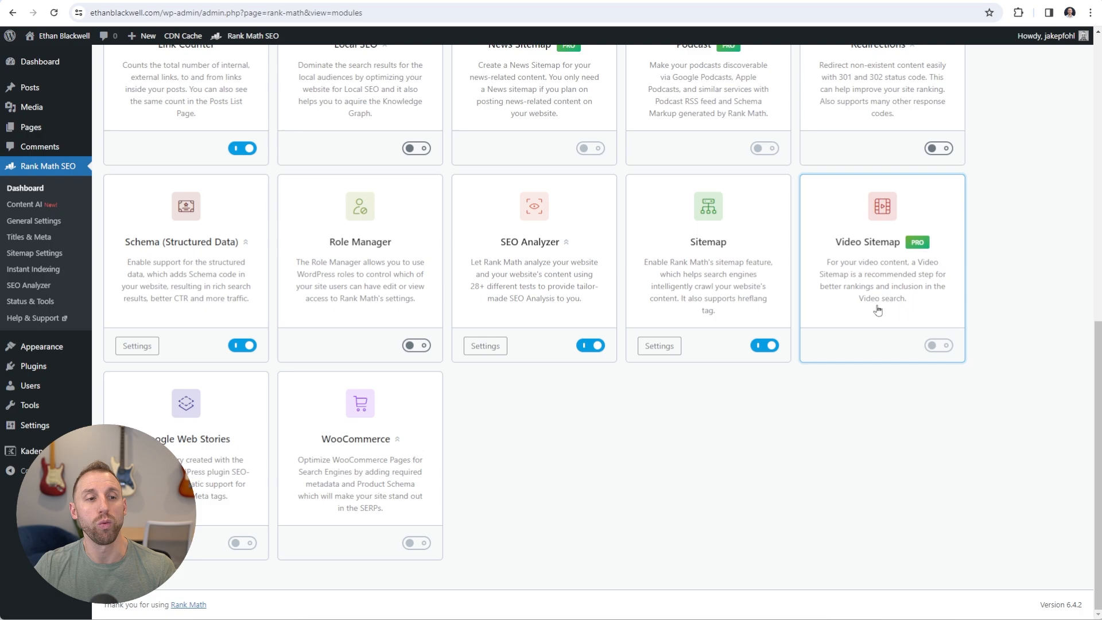
Search the plugin directory for "pretty links", and install and activate the Pretty Links plugin
click(44, 372)
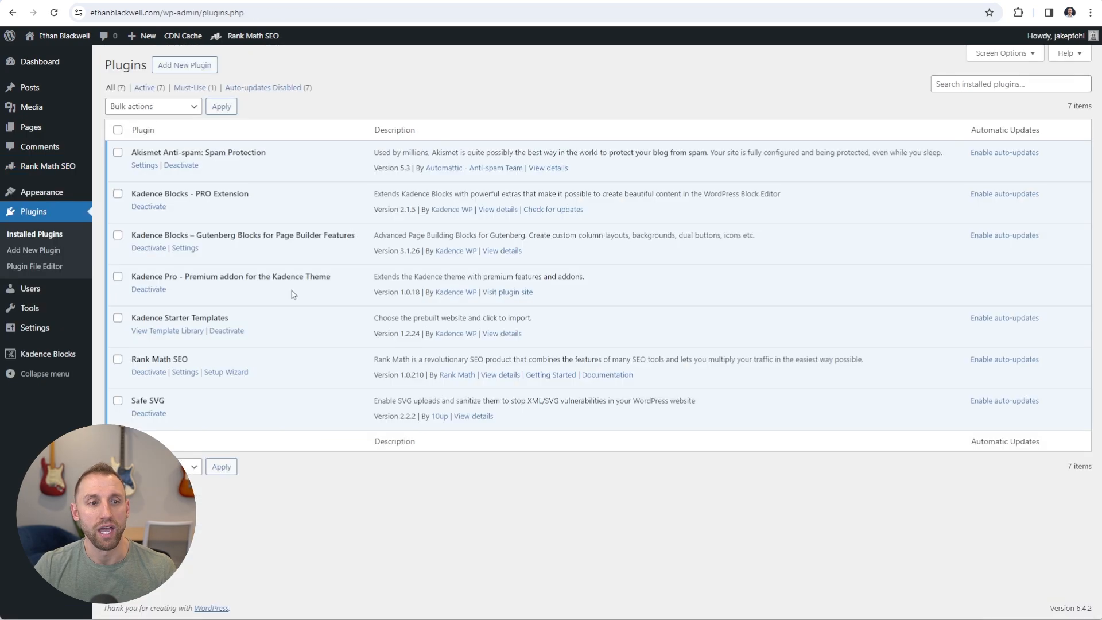
click(182, 65)
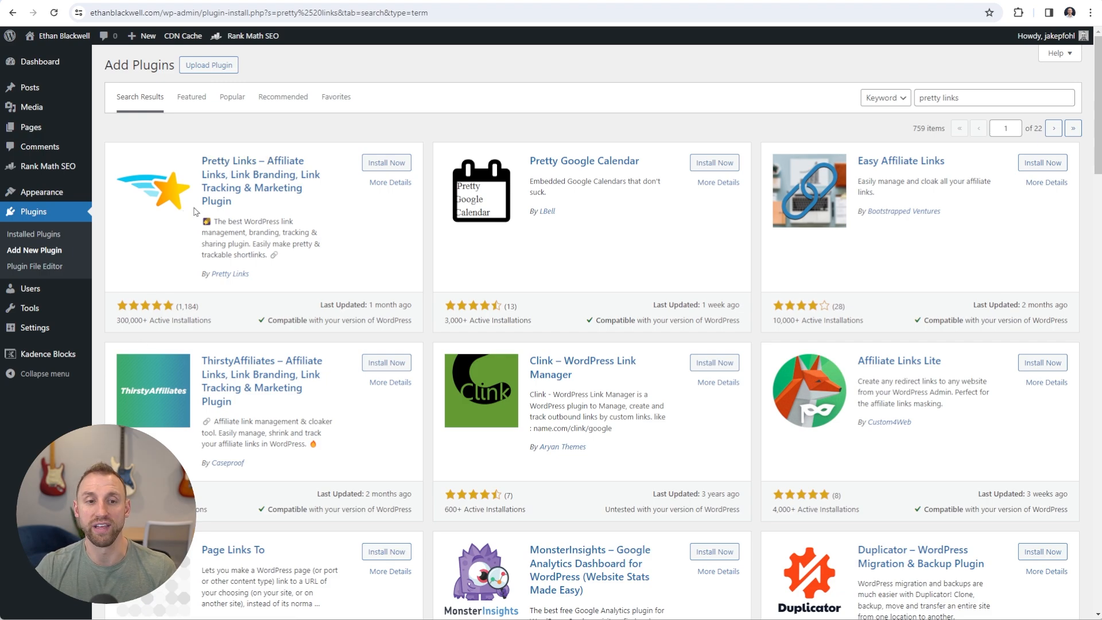
click(375, 166)
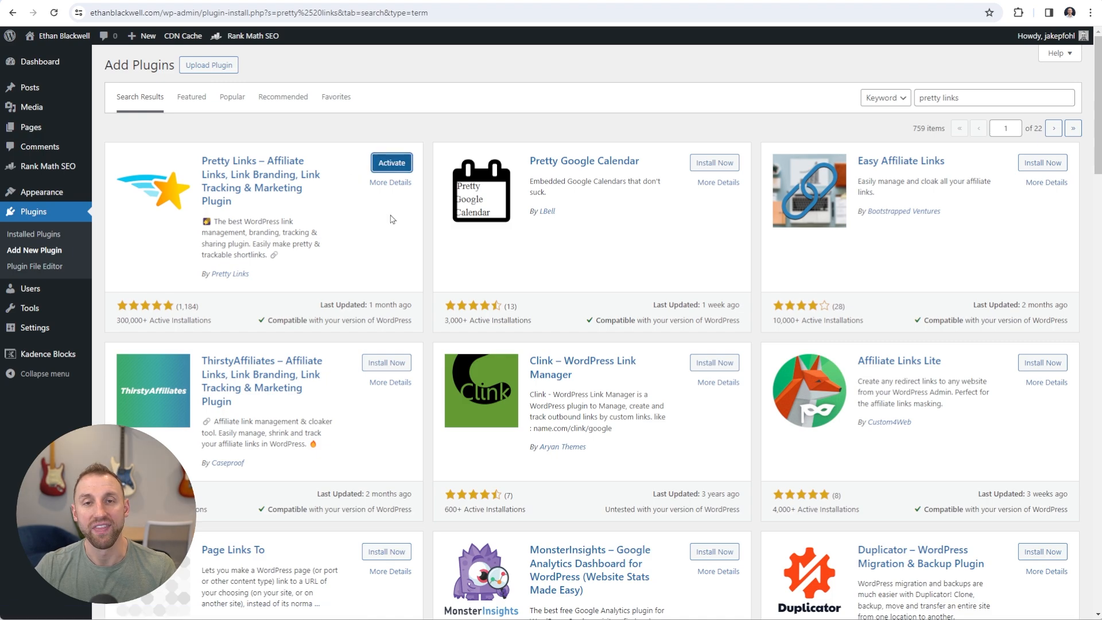
click(391, 163)
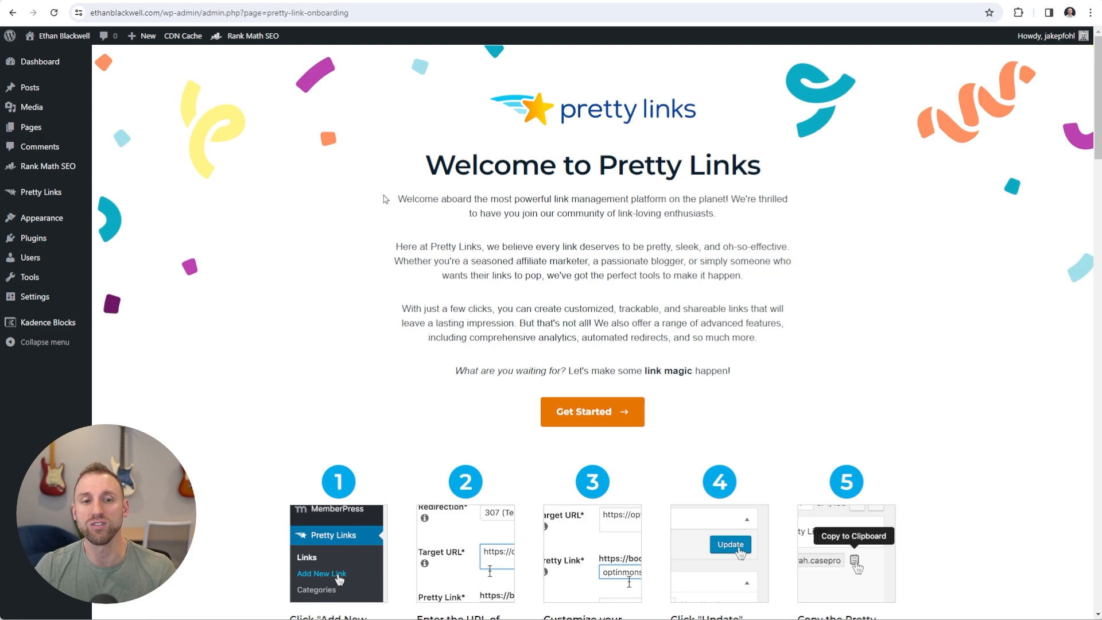
Enable the Sponsored attribute in the Pretty Links default link options and save the options
scroll(374, 222, down, 2)
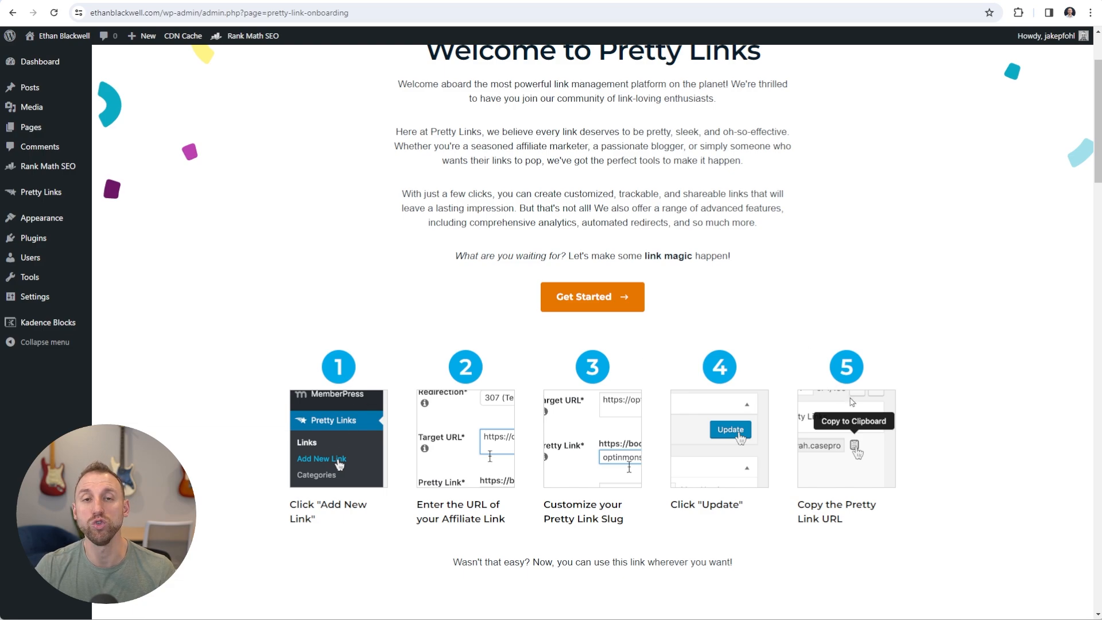
scroll(860, 343, down, 1)
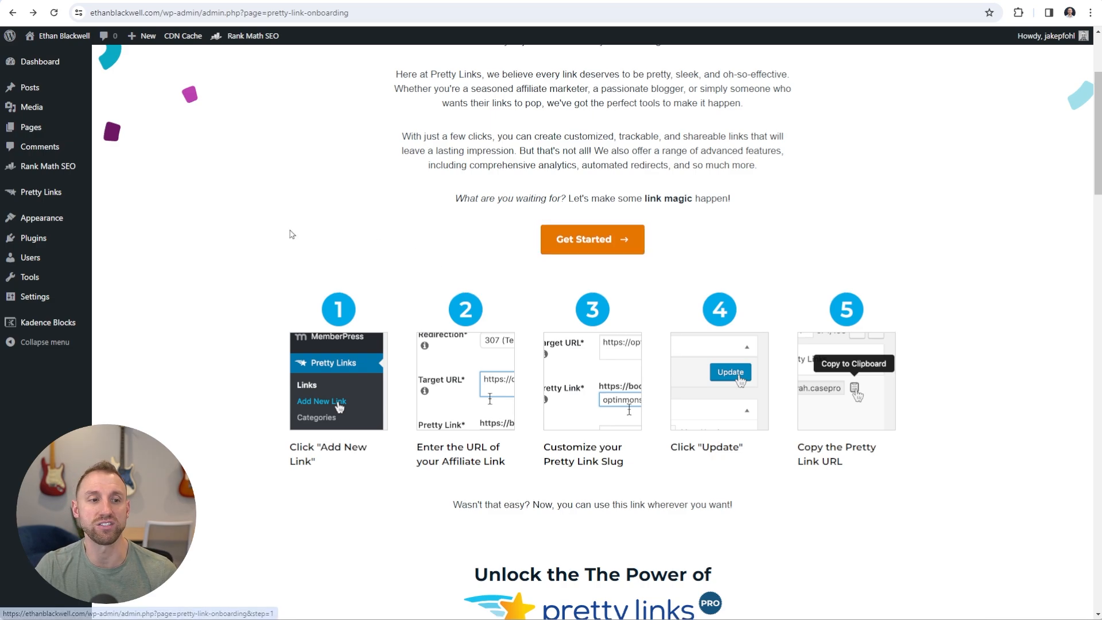
mouse_move(46, 197)
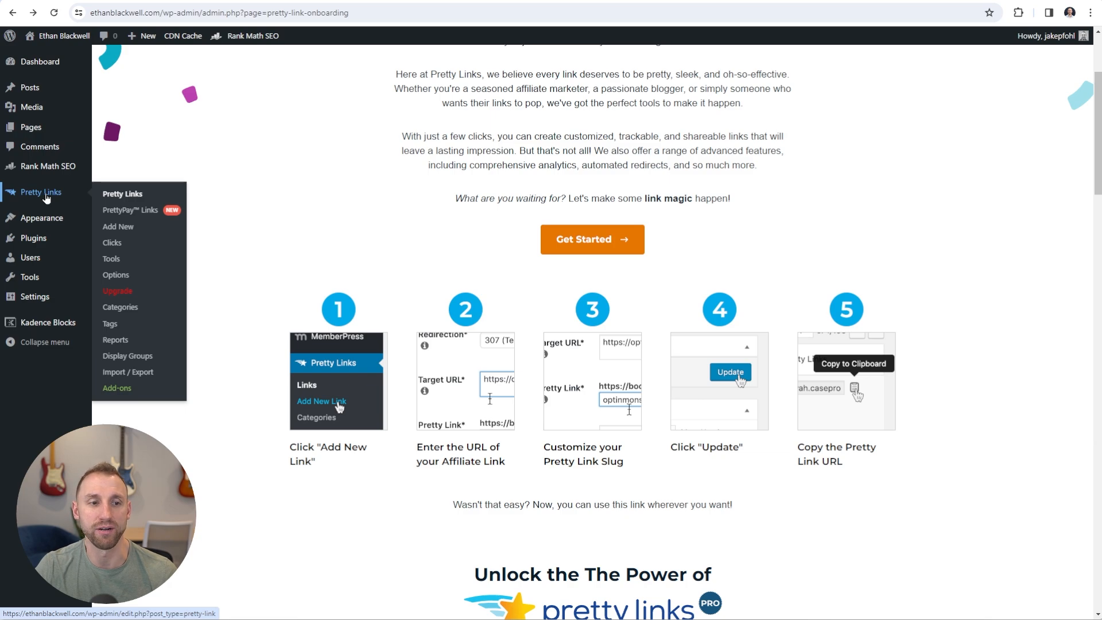
click(47, 197)
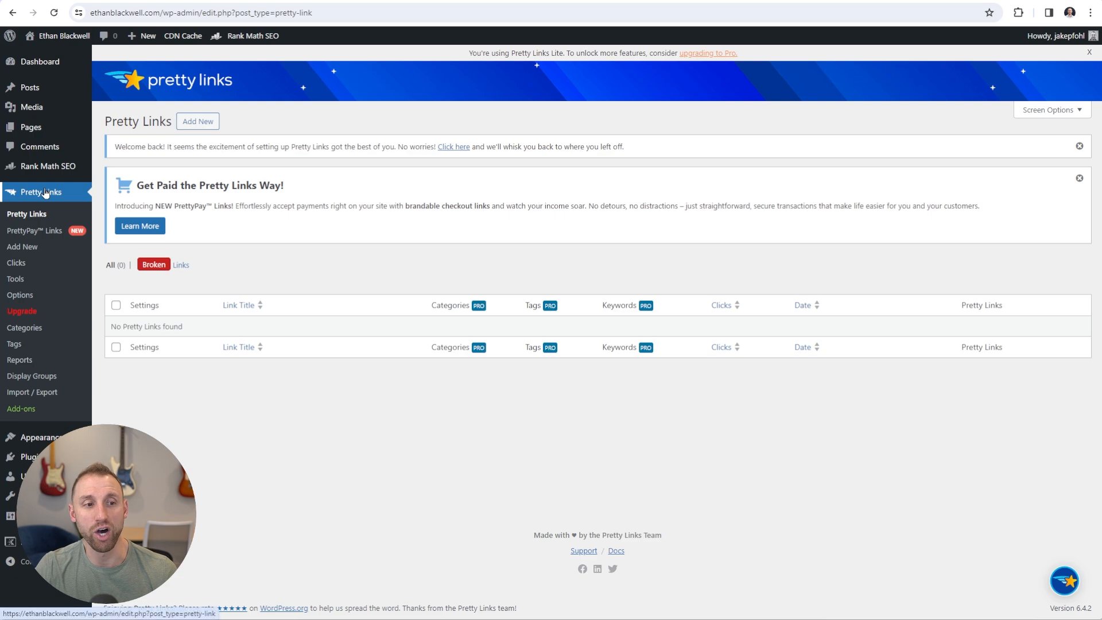
click(20, 295)
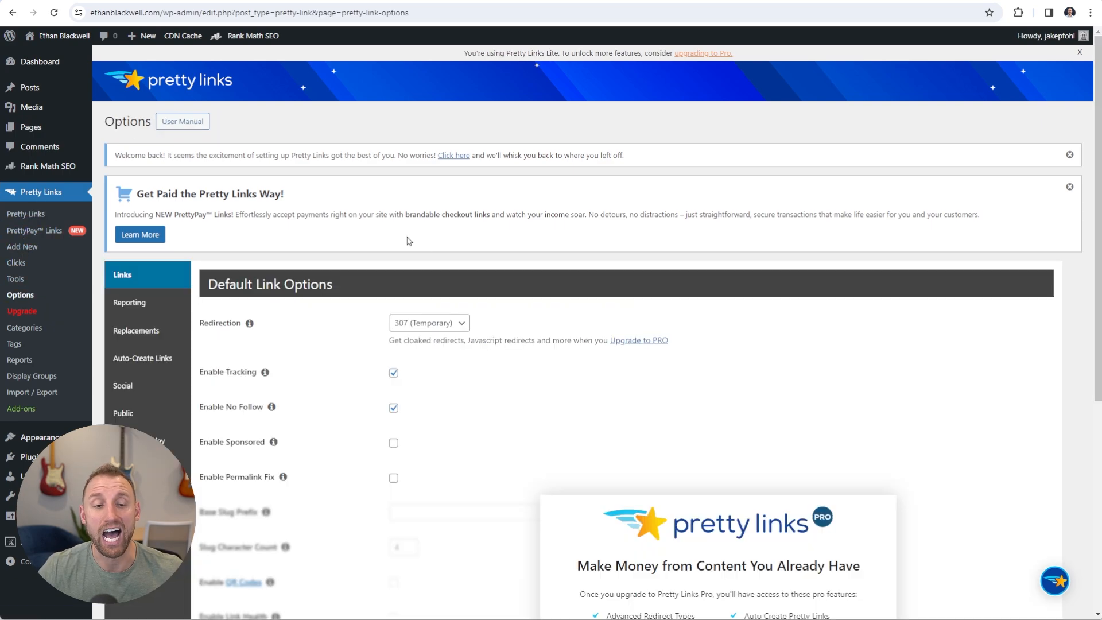
scroll(356, 238, down, 2)
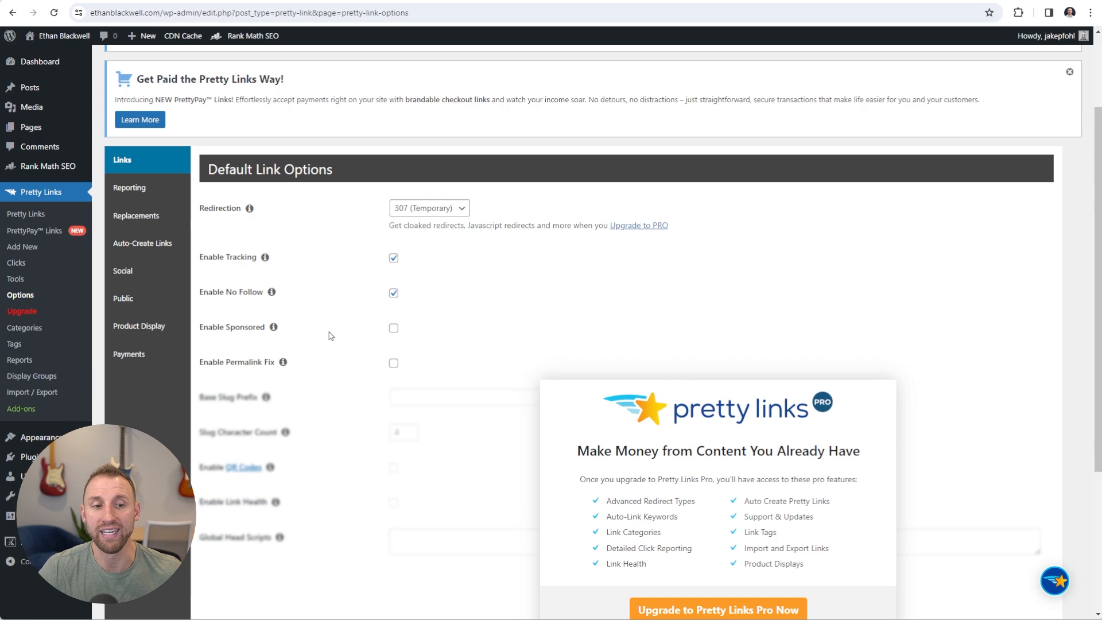
click(393, 331)
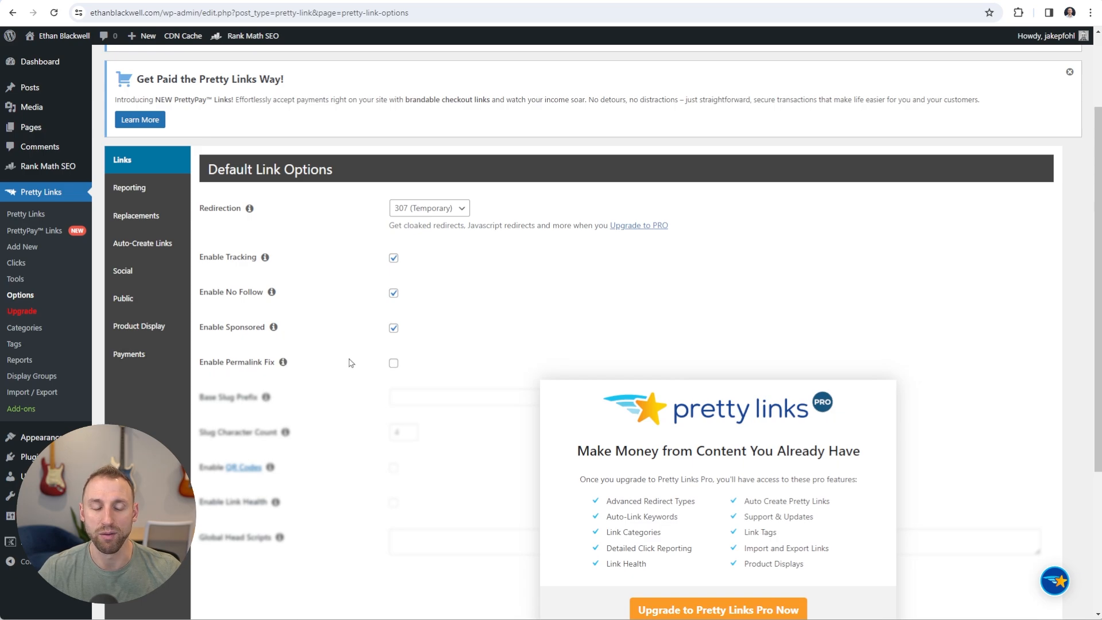
scroll(459, 409, down, 2)
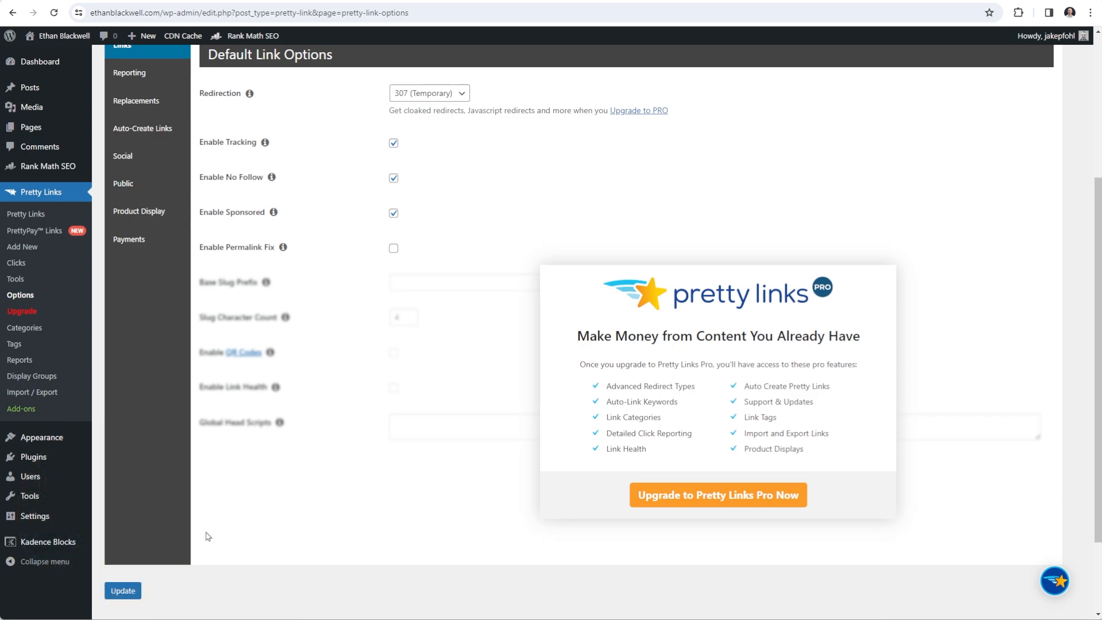
click(123, 596)
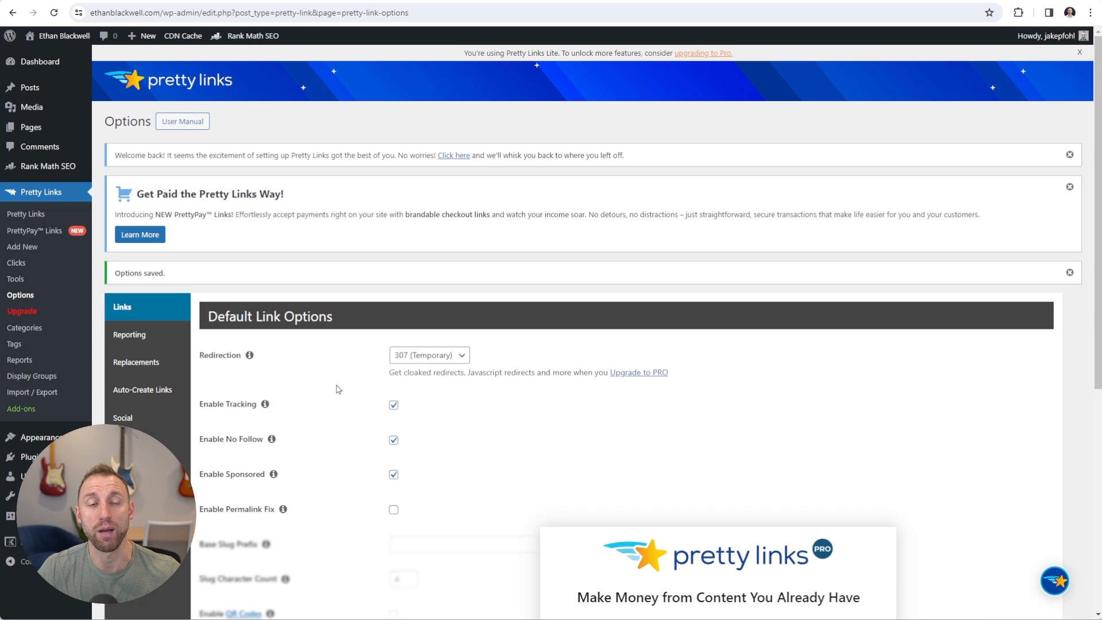
click(17, 263)
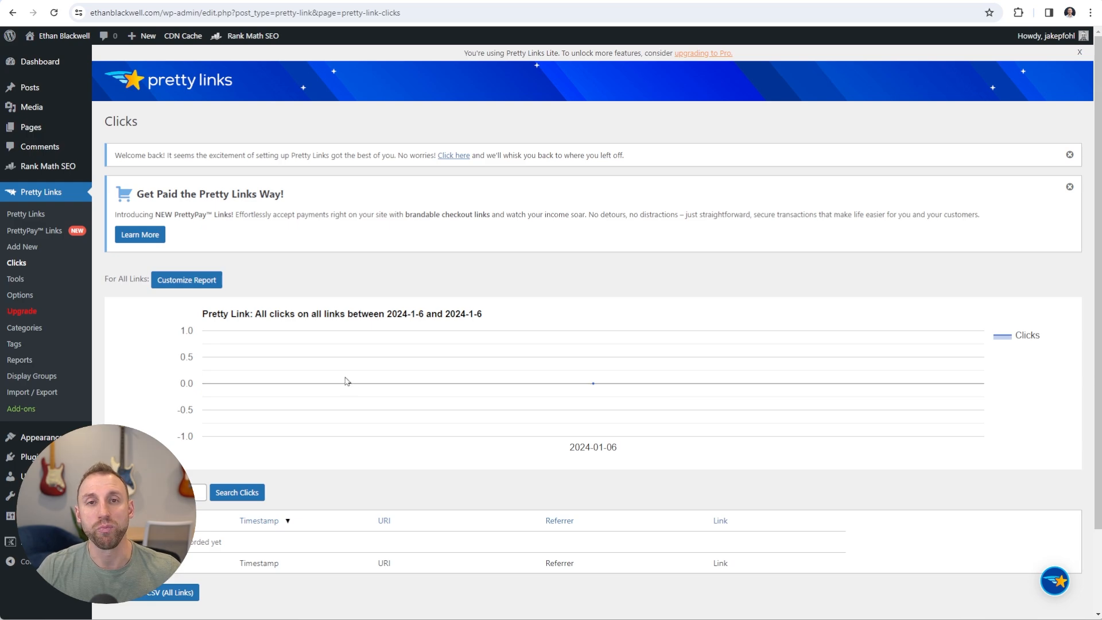
click(38, 216)
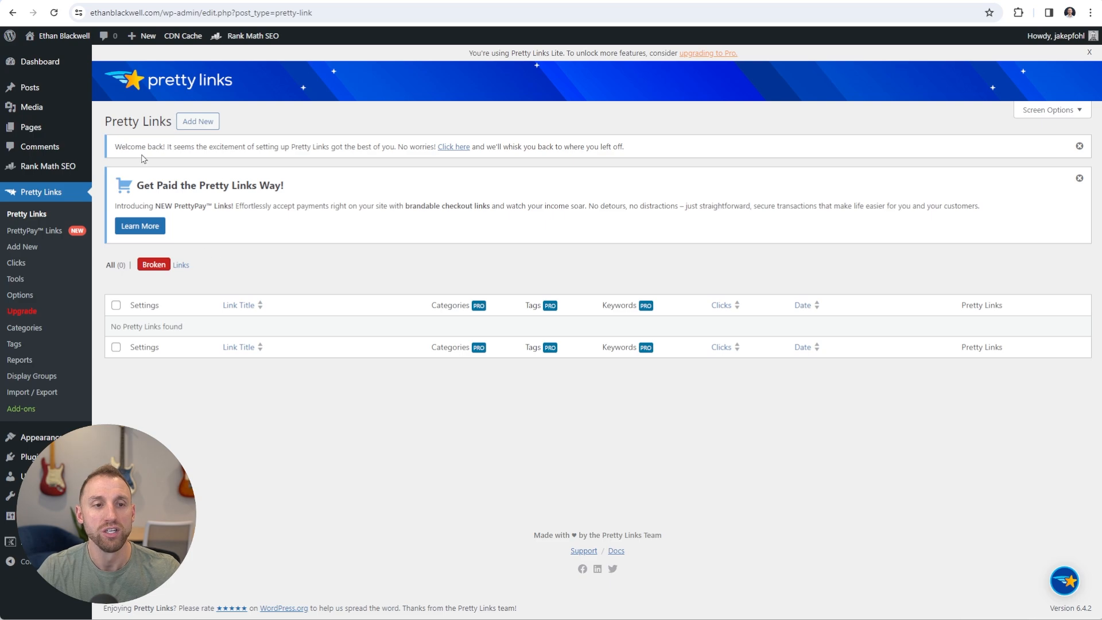
click(199, 122)
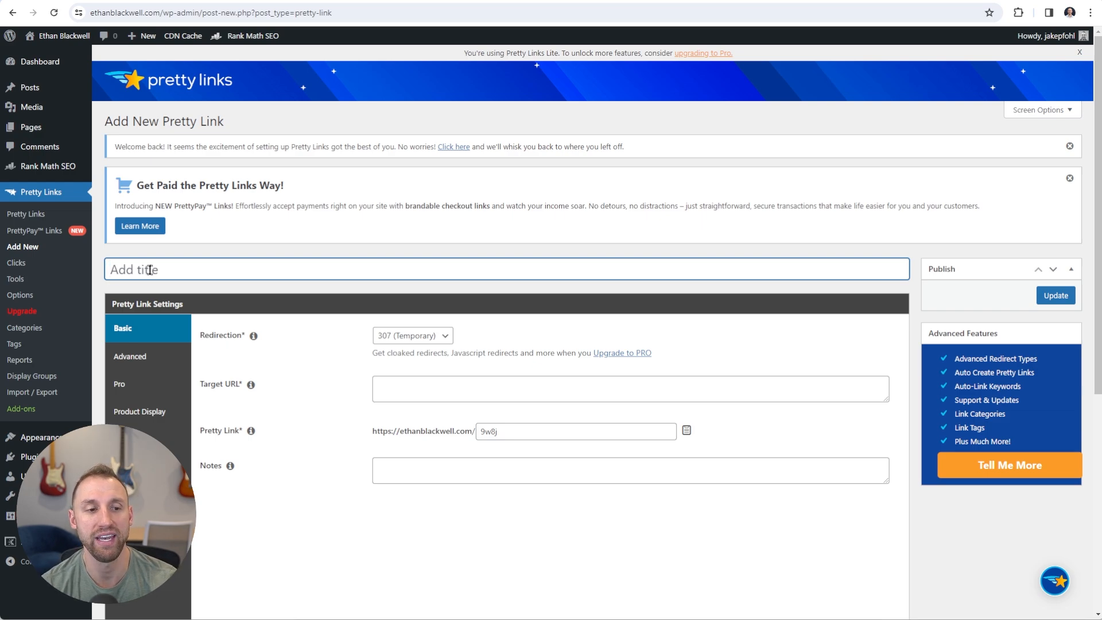
text(Kadence)
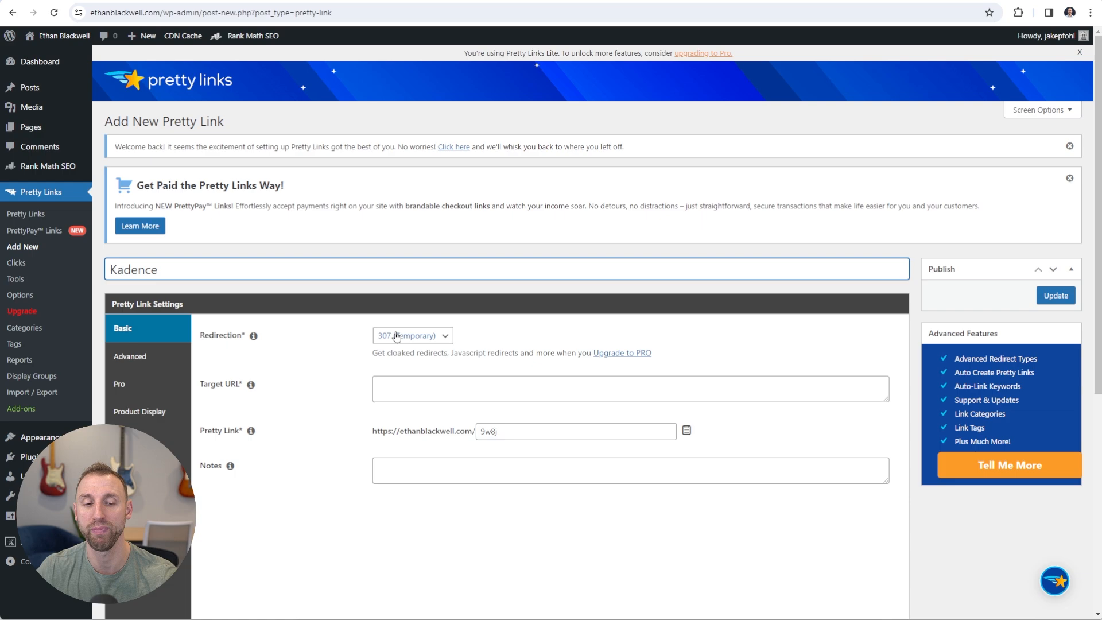
click(406, 389)
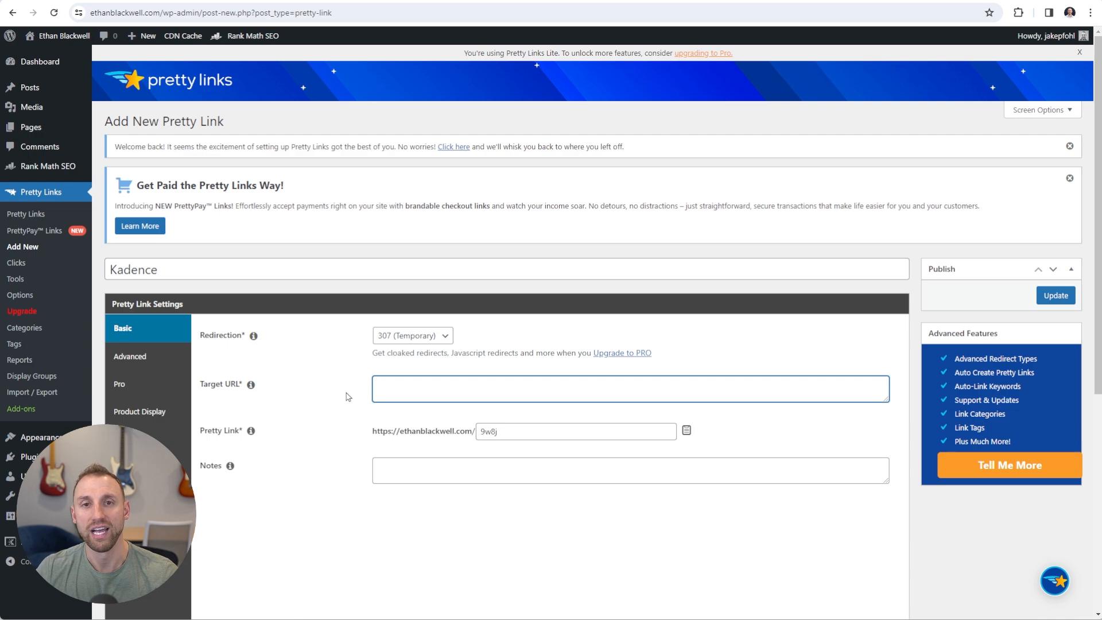
text(https://kadencewp.com/go/38dadf45918af)
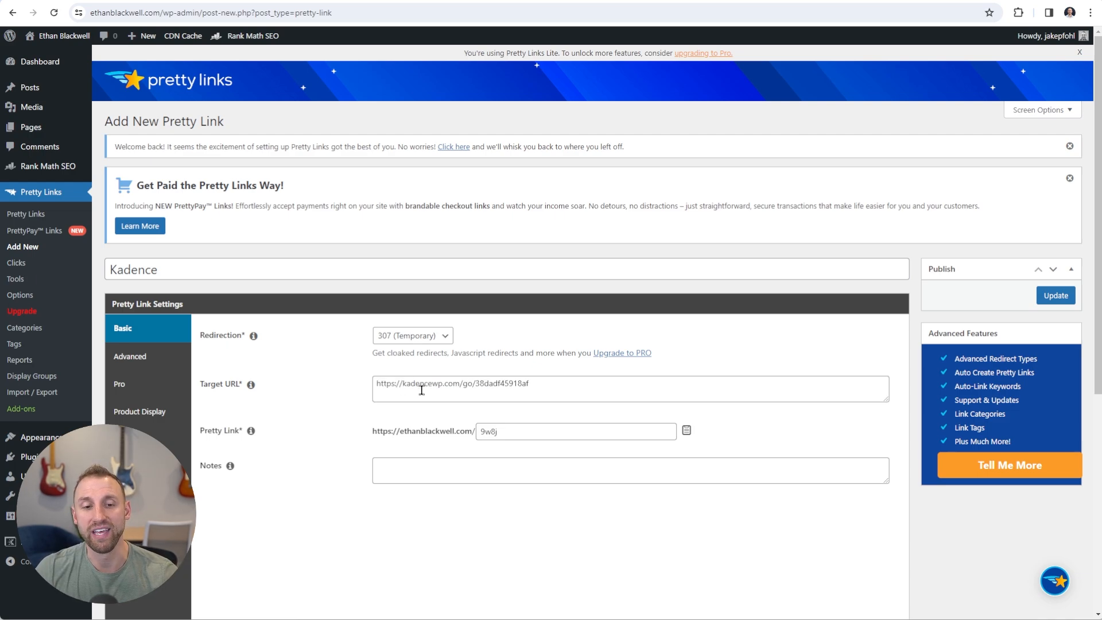
drag(403, 383, 460, 384)
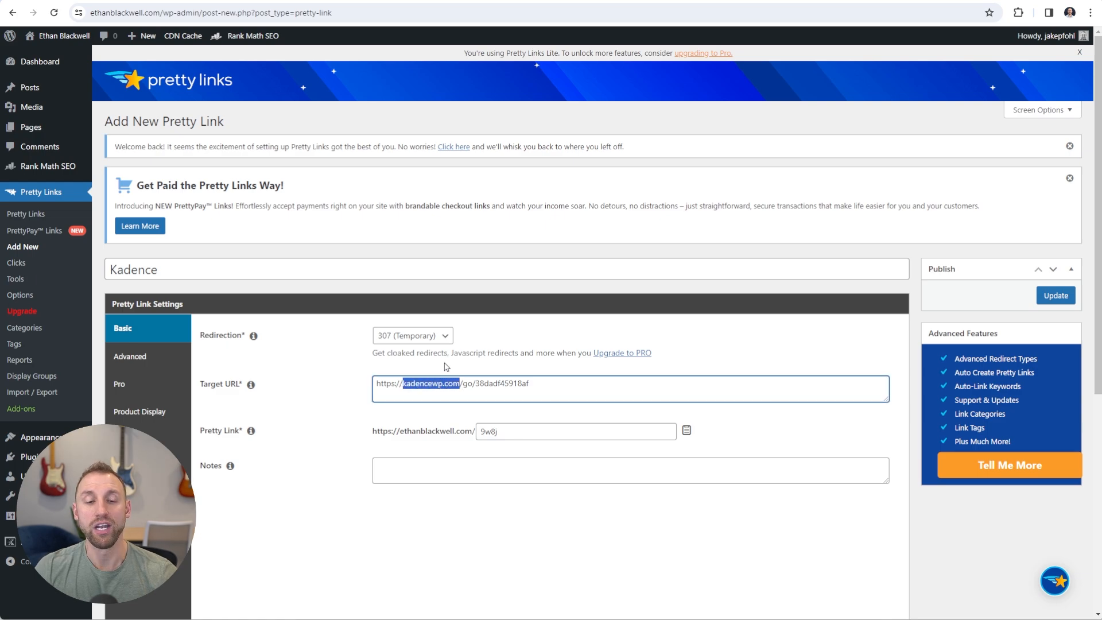
click(463, 373)
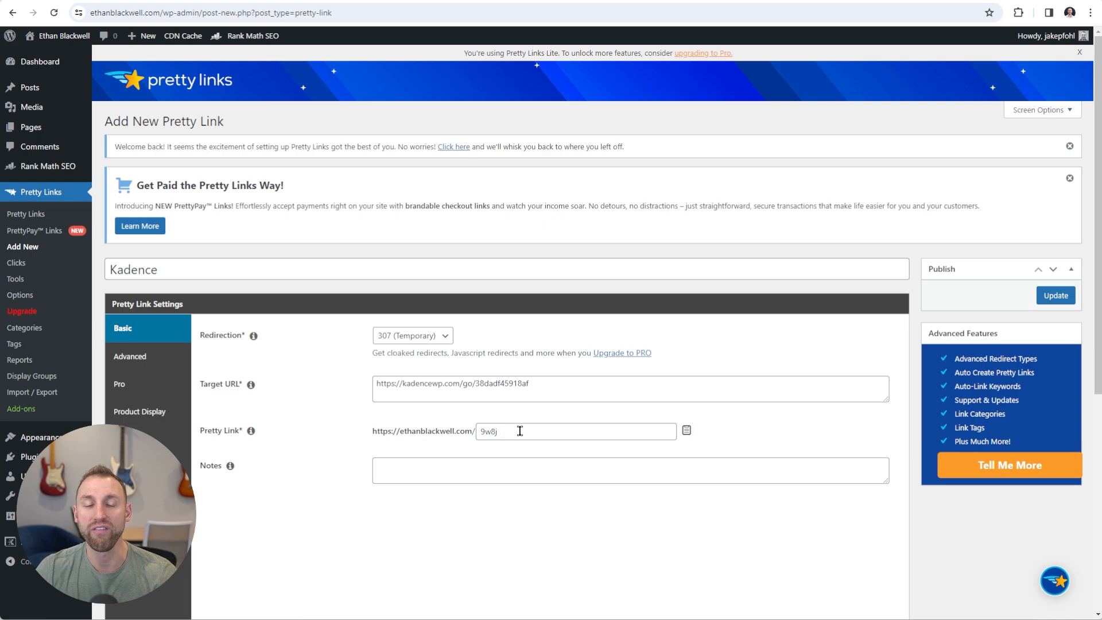
Set the new link's slug to "kadence" and copy the resulting pretty link URL
drag(520, 431, 463, 430)
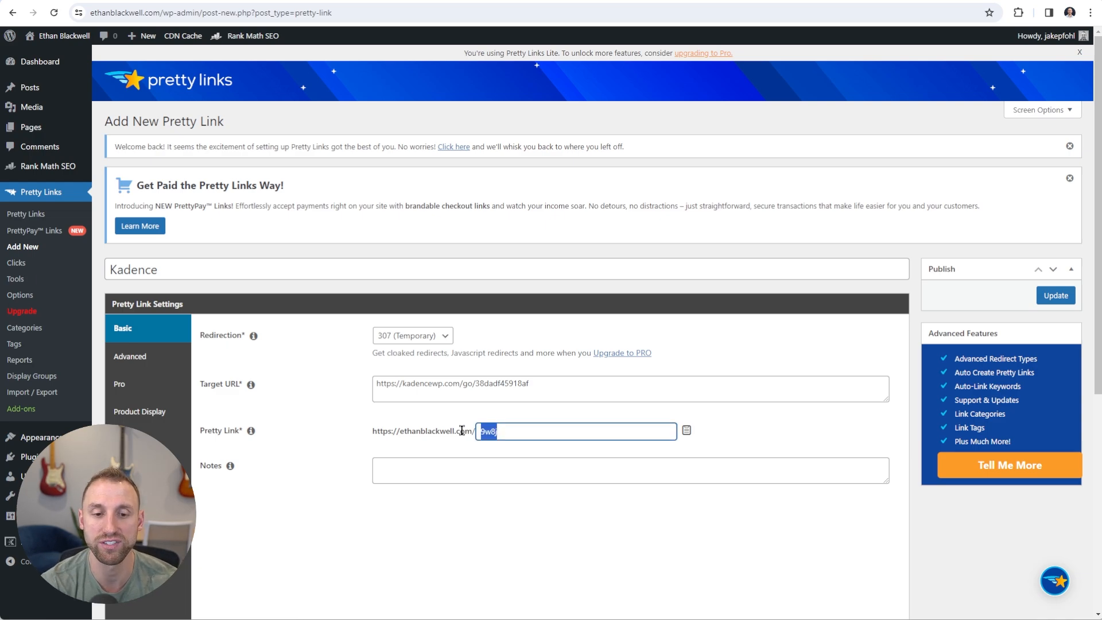
text(kadence)
click(520, 409)
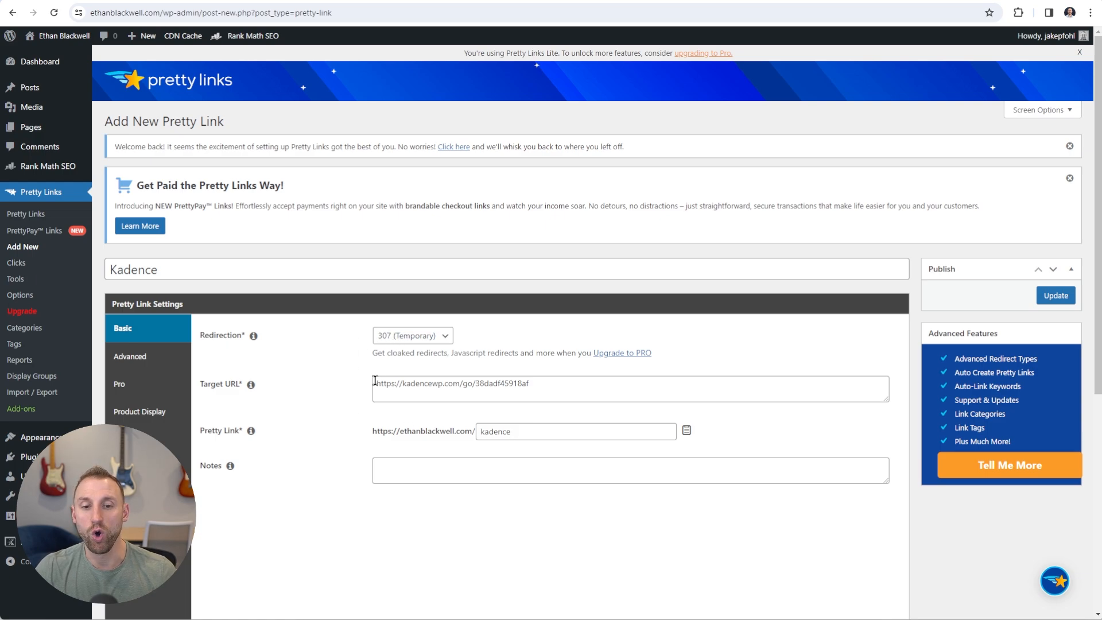
drag(532, 383, 372, 389)
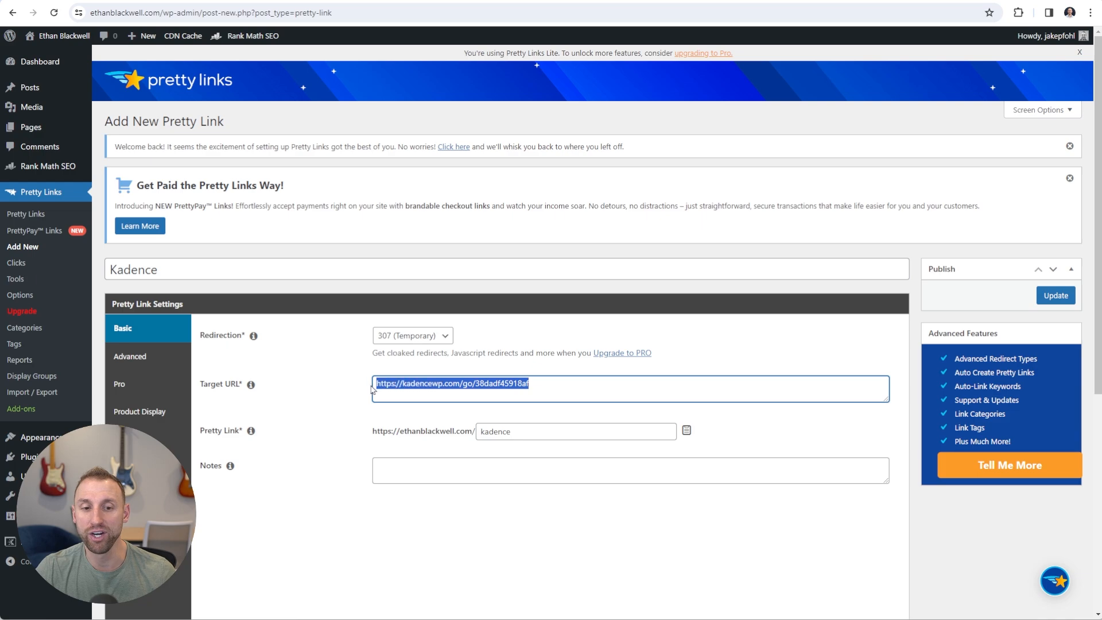
click(476, 417)
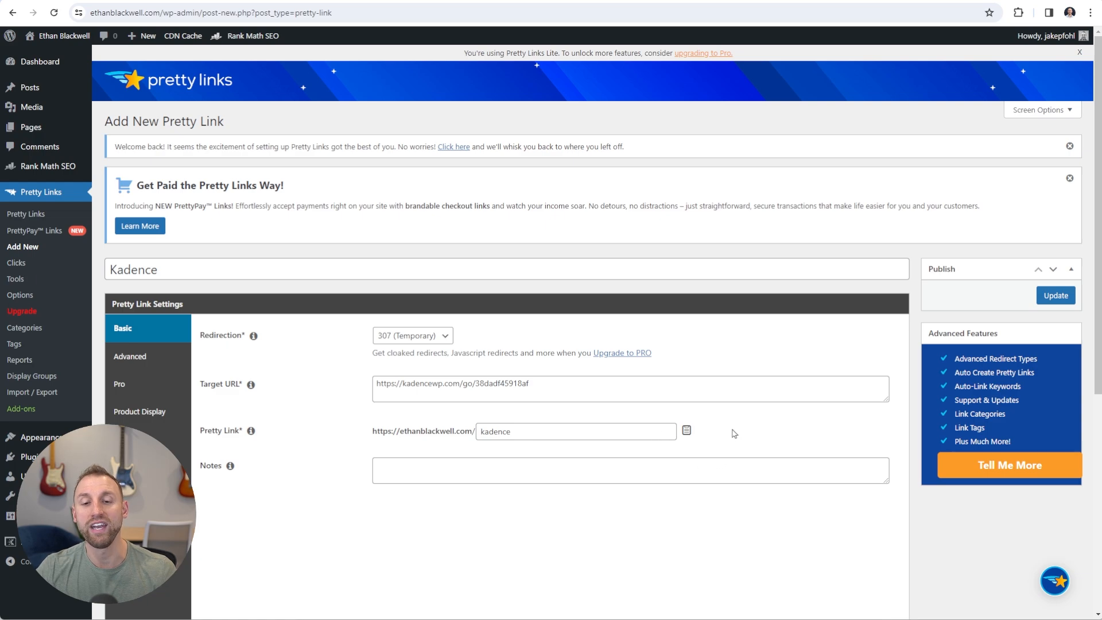
click(685, 434)
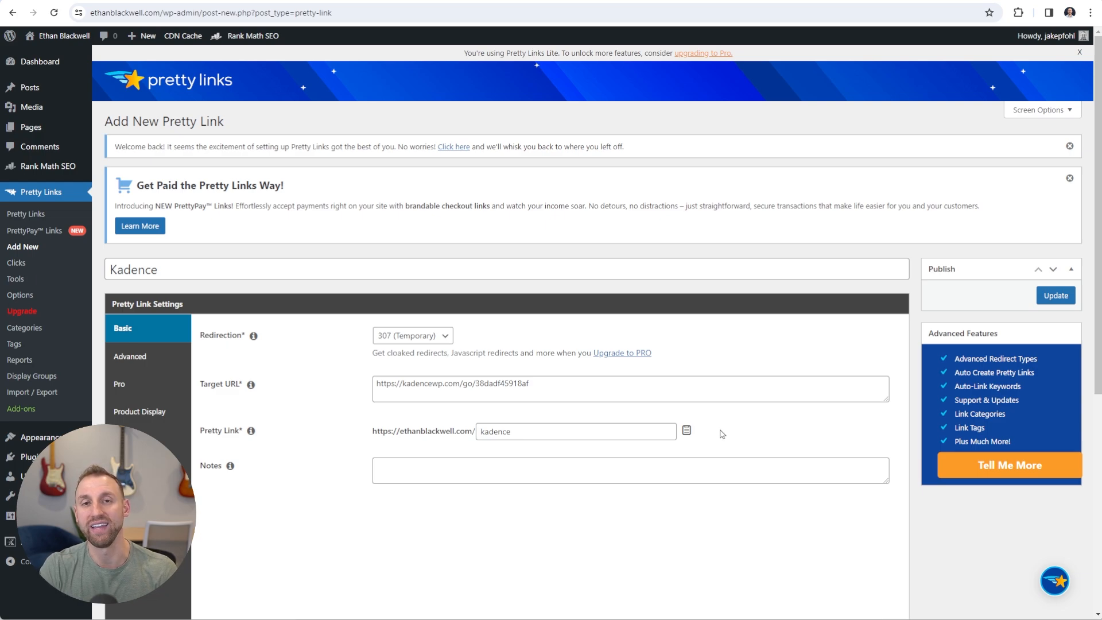
click(442, 473)
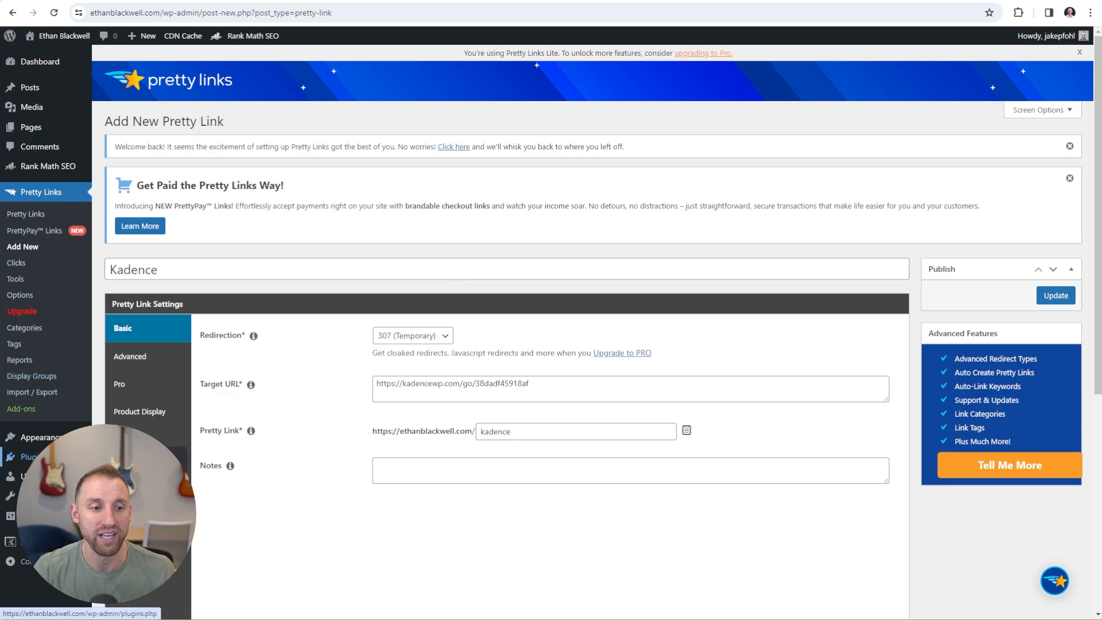
Search the plugin directory for "wordfence", and install and activate the Wordfence Security plugin
click(29, 456)
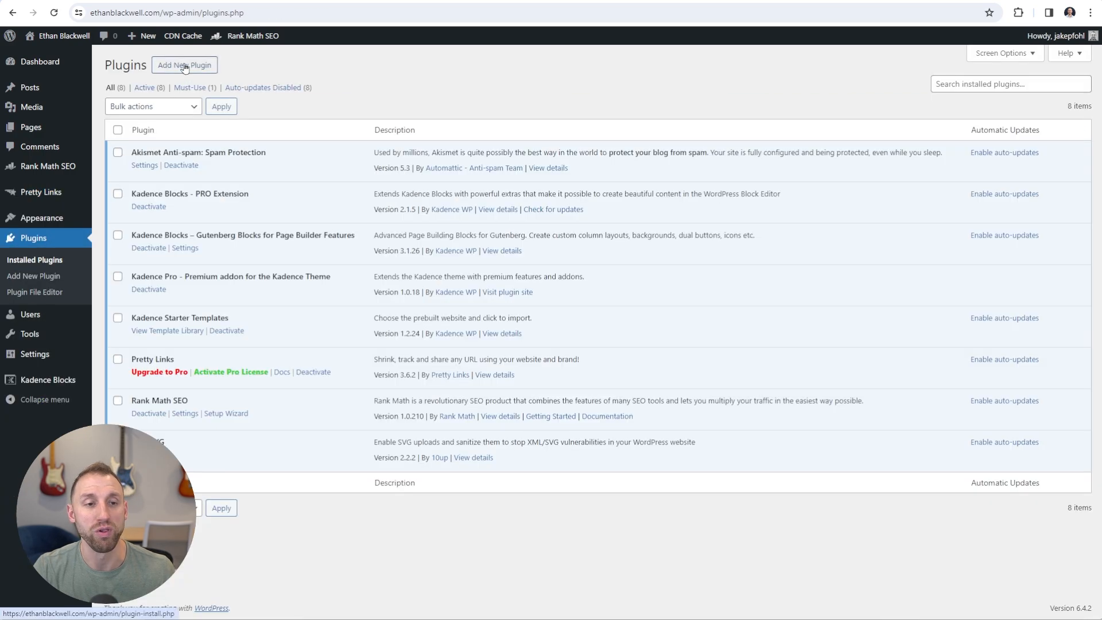
click(190, 66)
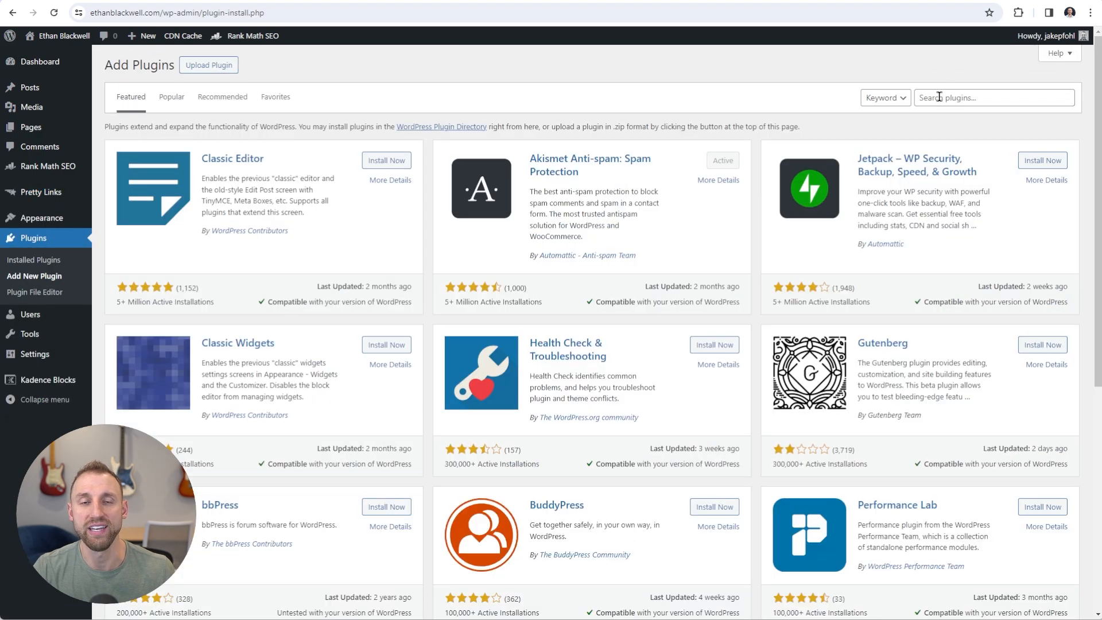
click(940, 97)
text(wordfence)
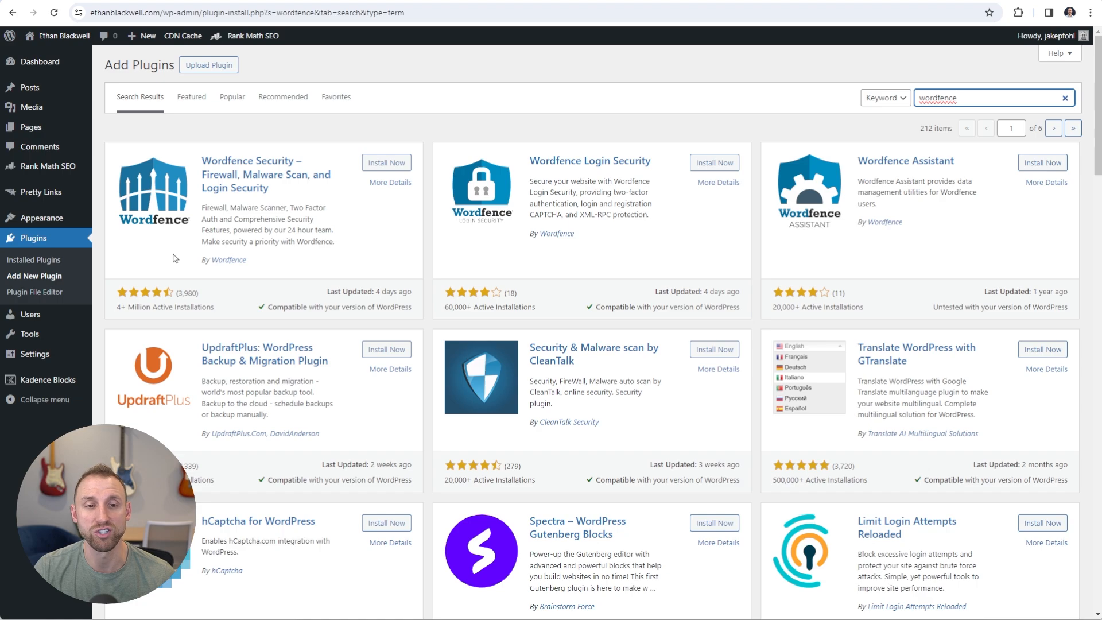
click(386, 164)
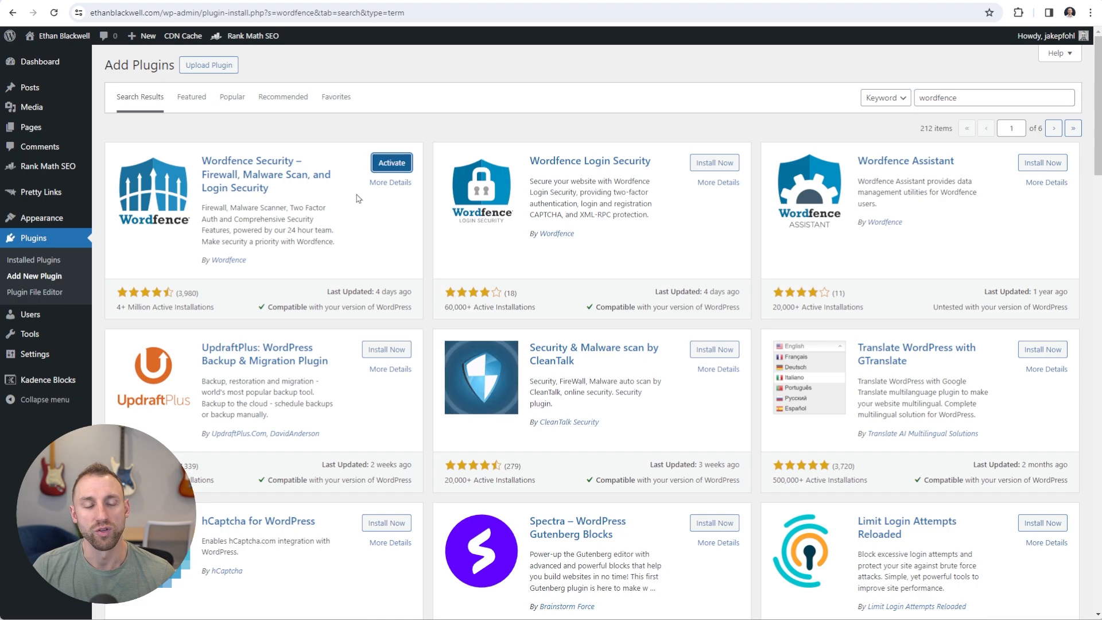
click(392, 163)
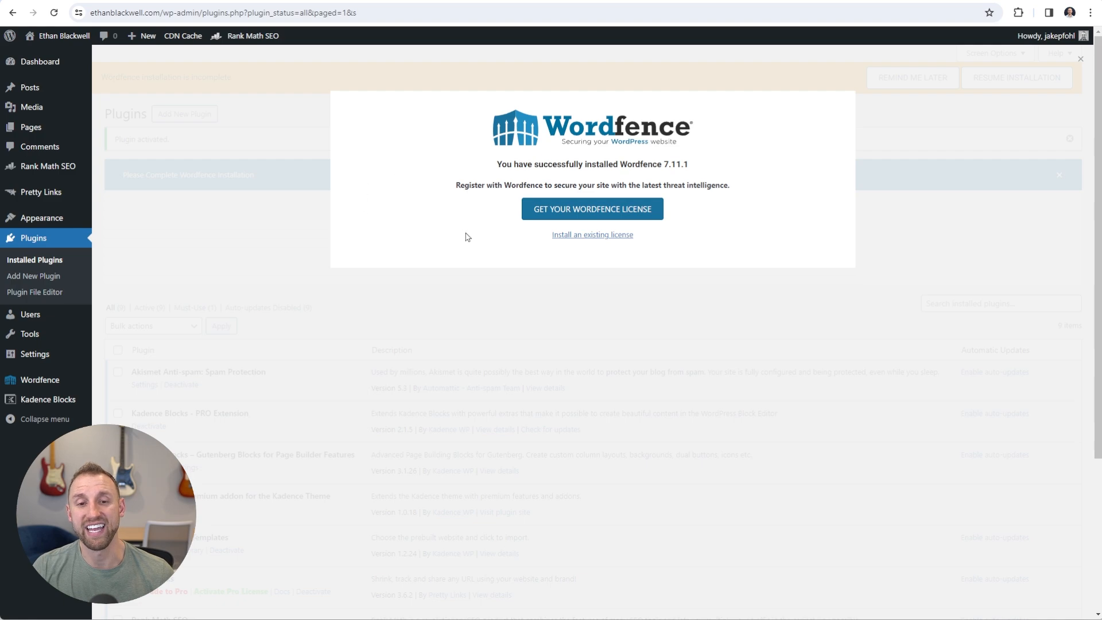
Request a free Wordfence license, accepting the 30-day wait for protection from new threats
click(590, 211)
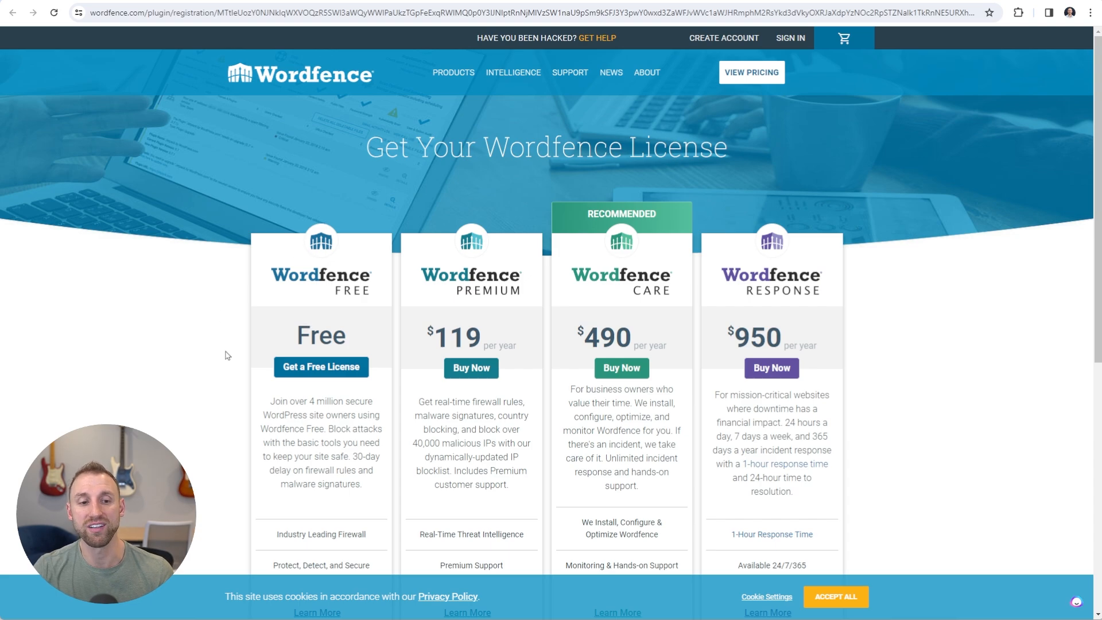
click(324, 373)
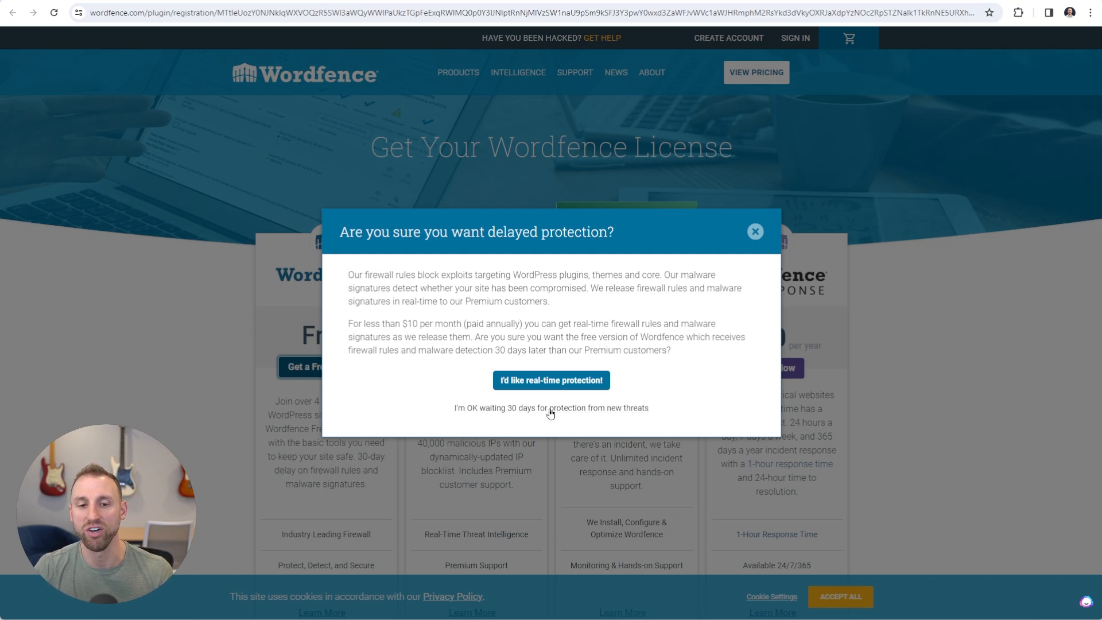
click(571, 409)
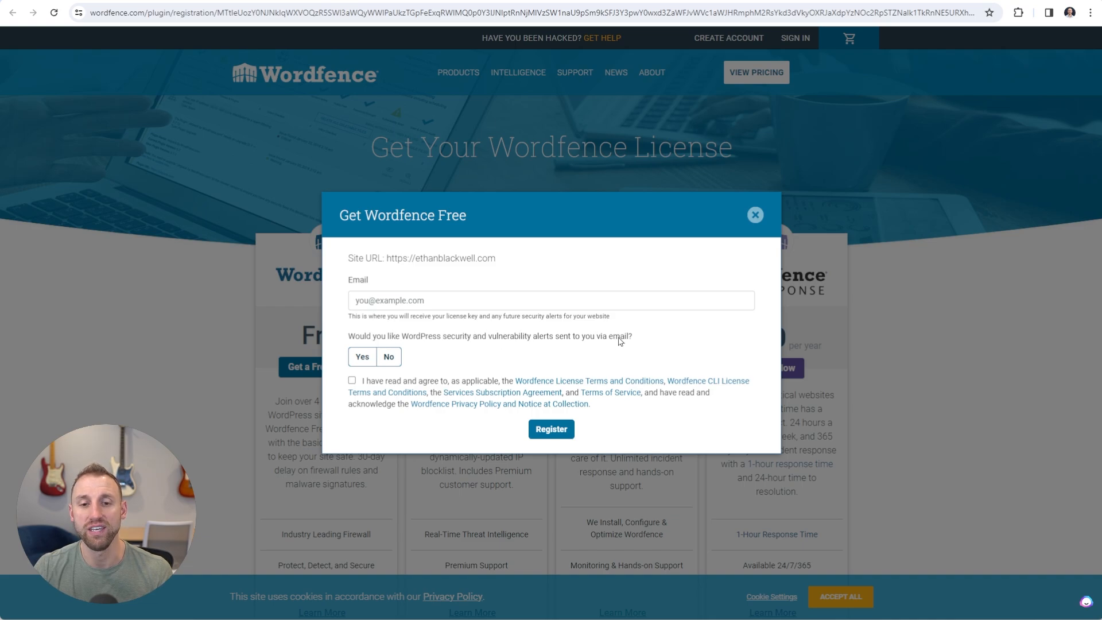
Register for Wordfence Free with email security alerts and the terms accepted, and install the license on the site
click(359, 358)
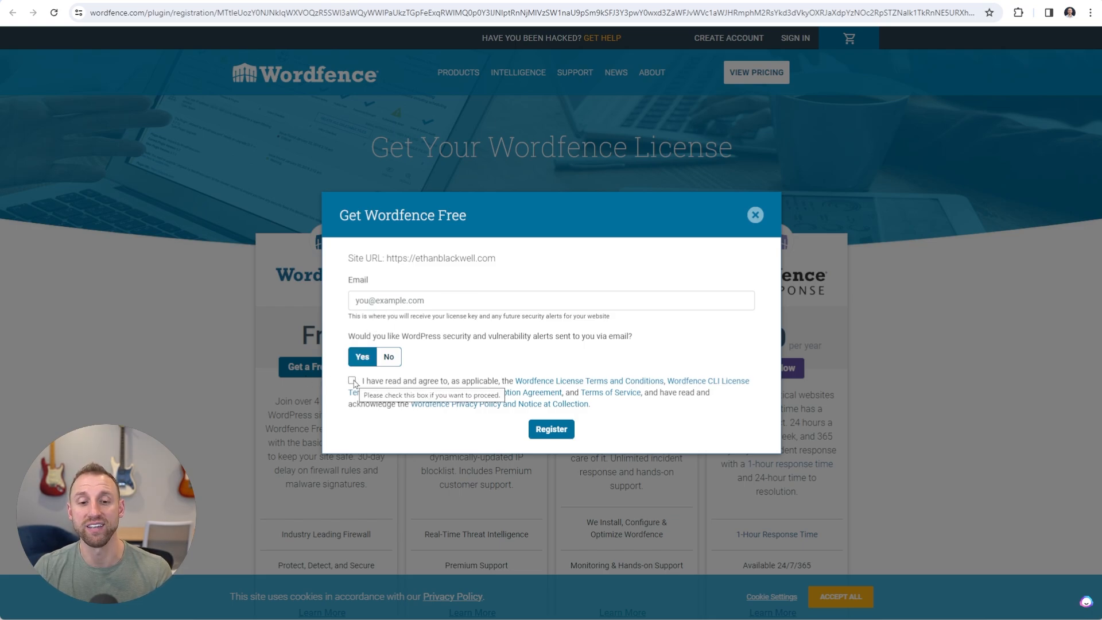
click(352, 381)
click(548, 430)
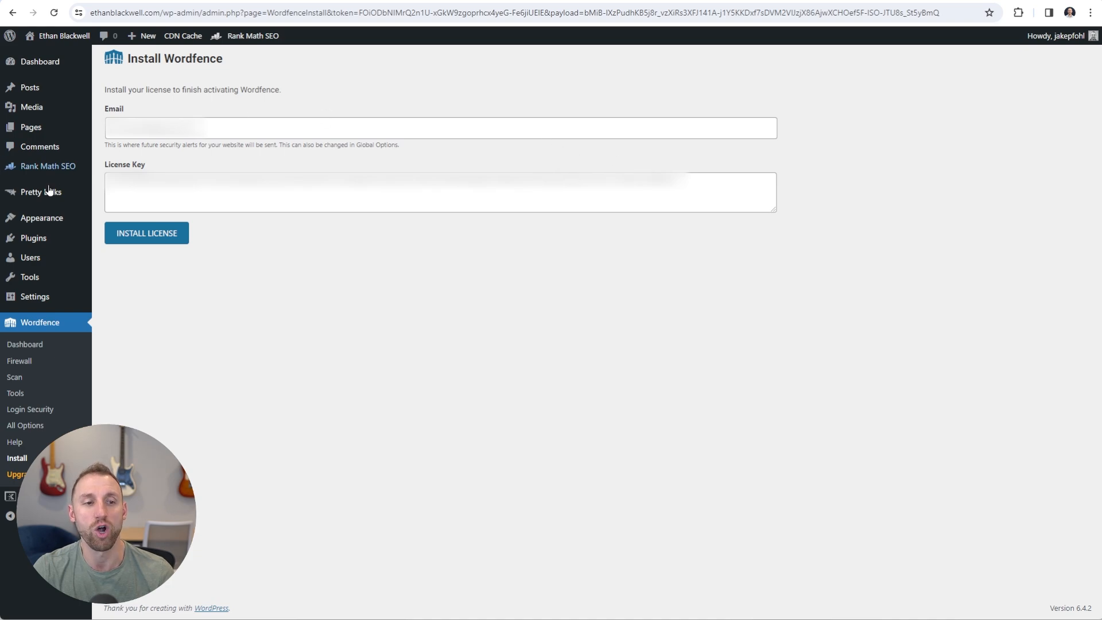
click(147, 237)
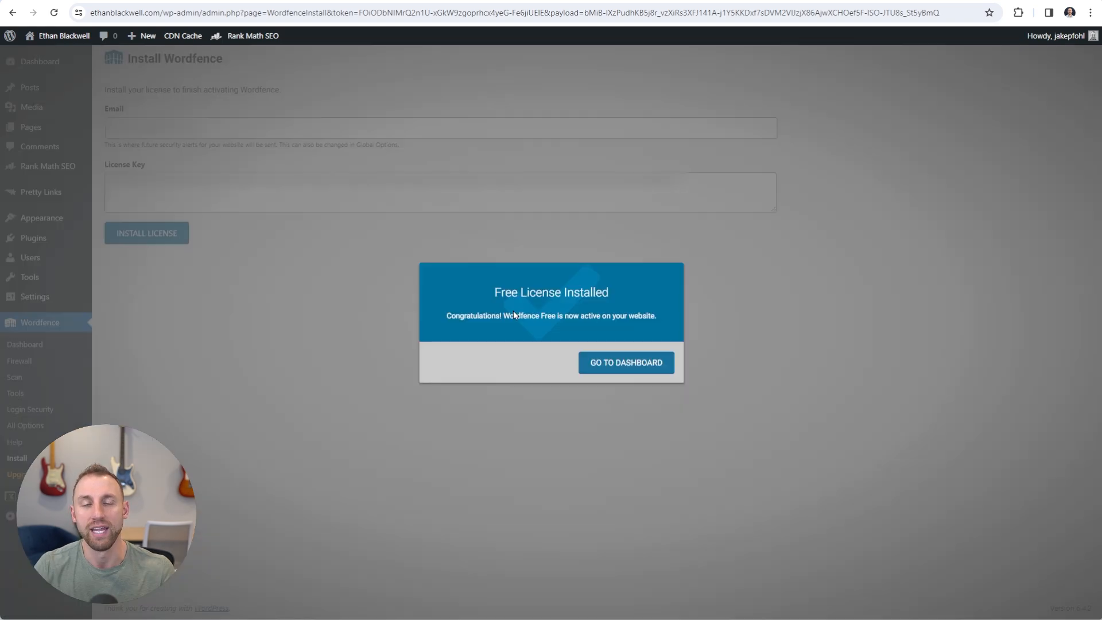
click(625, 367)
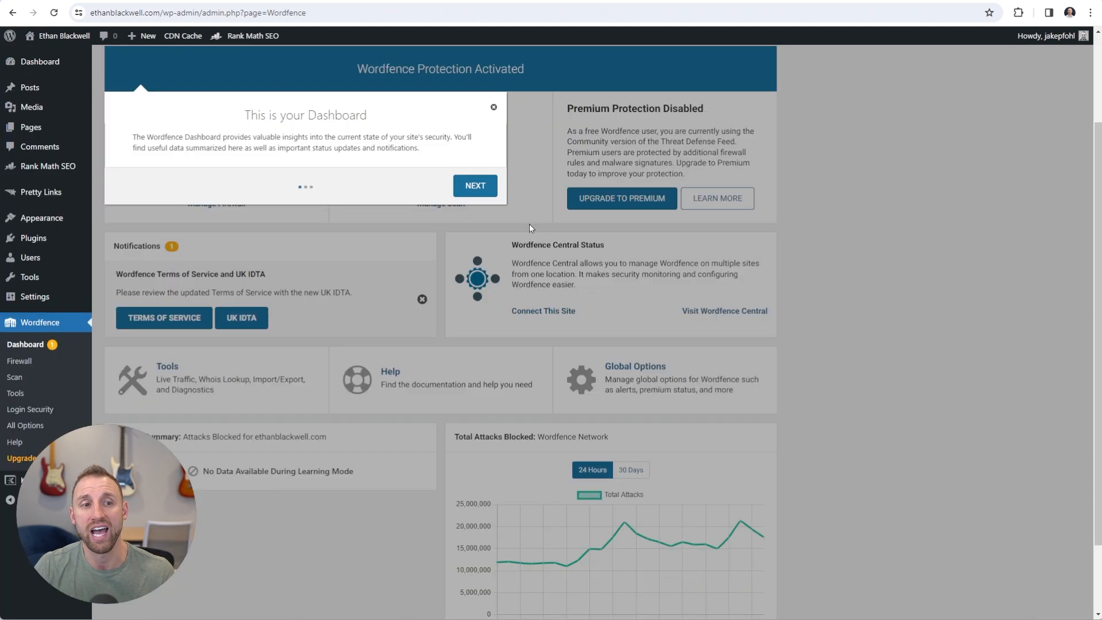
Dismiss the introductory tours and examine Wordfence's two-factor authentication setup in Login Security
click(481, 188)
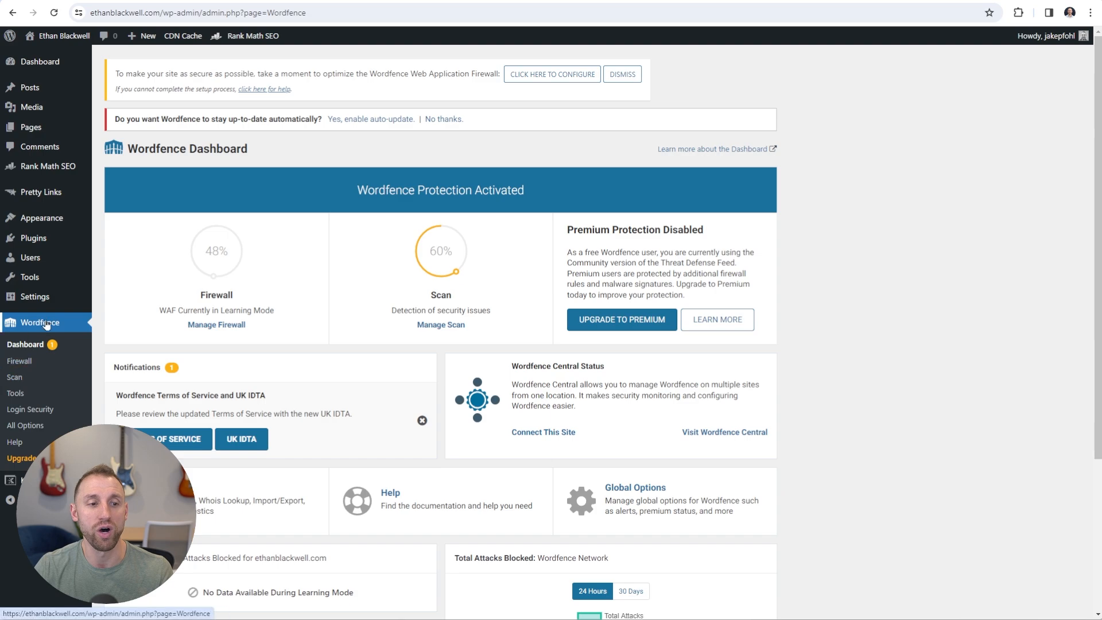
click(37, 411)
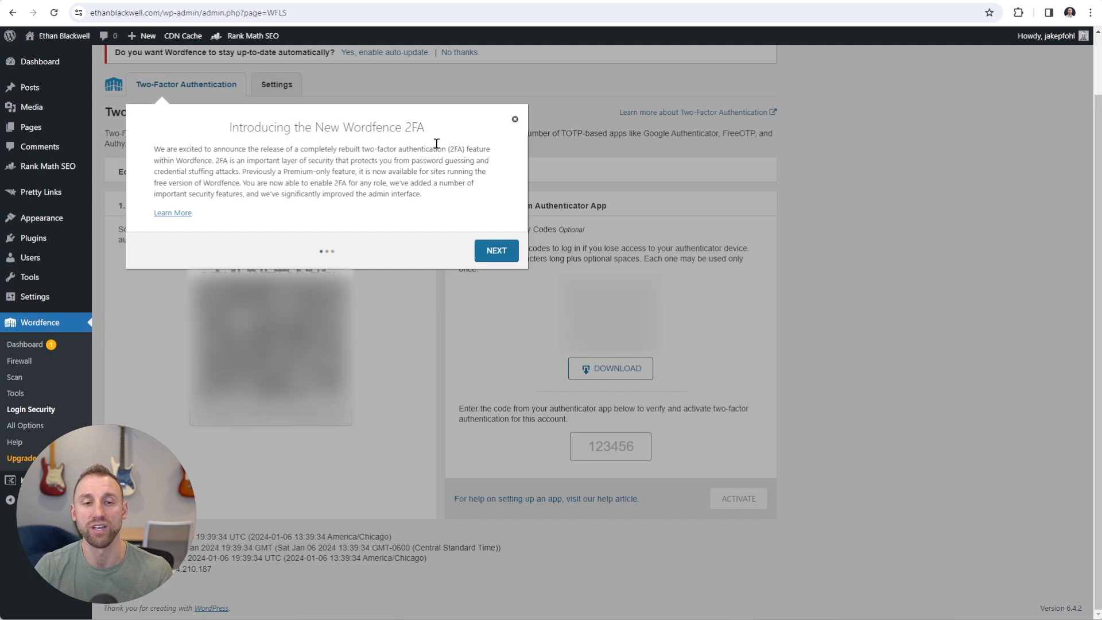
click(515, 120)
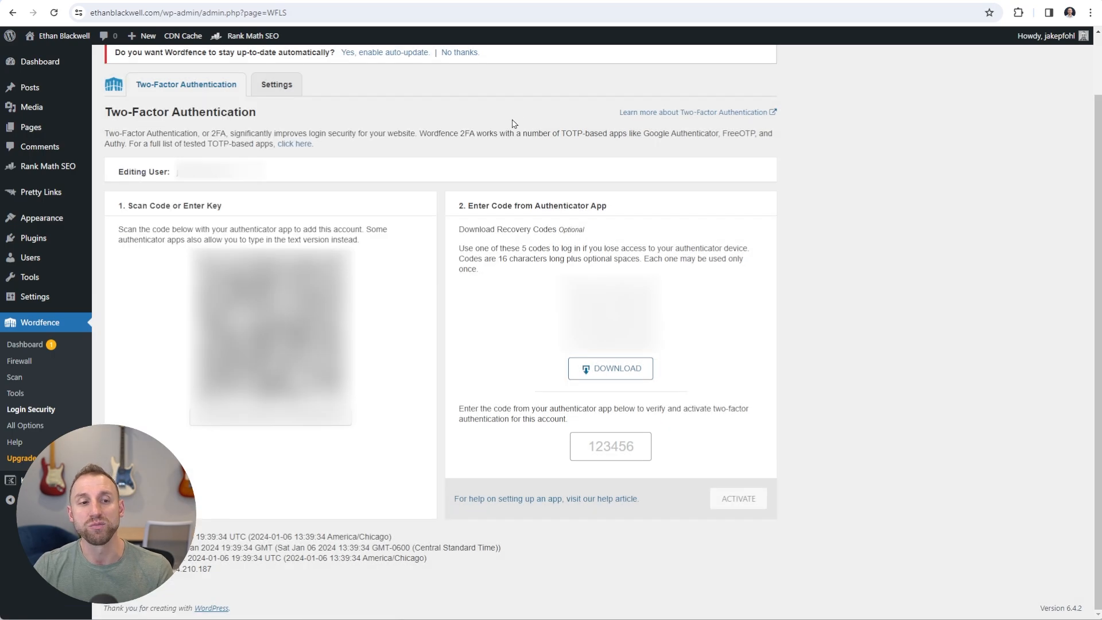
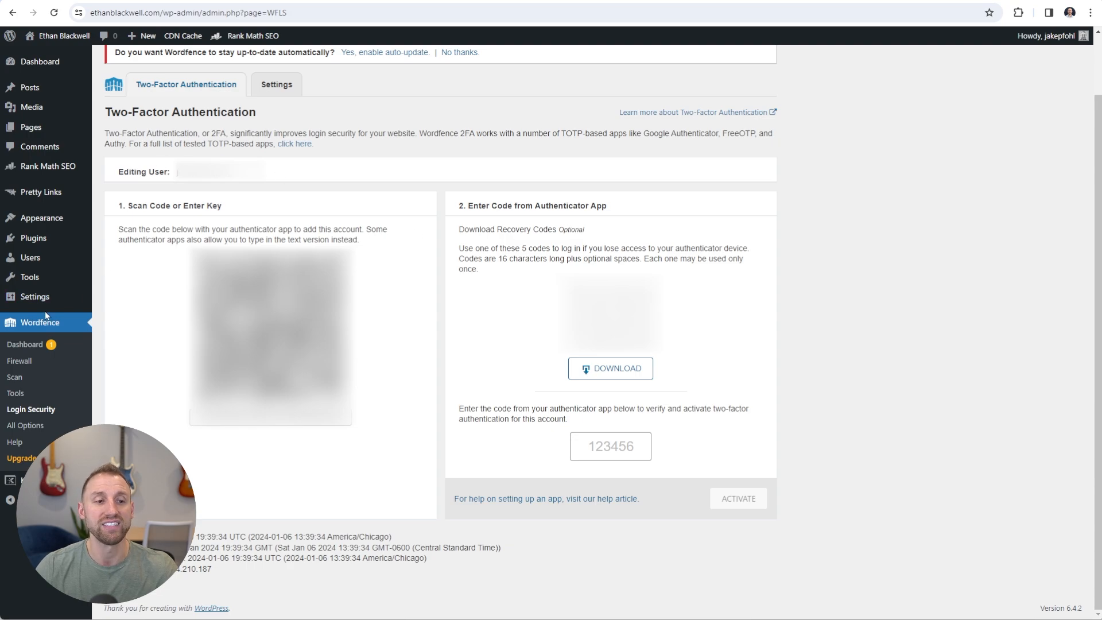
Examine the Basic Firewall Options within Wordfence's full list of options
click(26, 425)
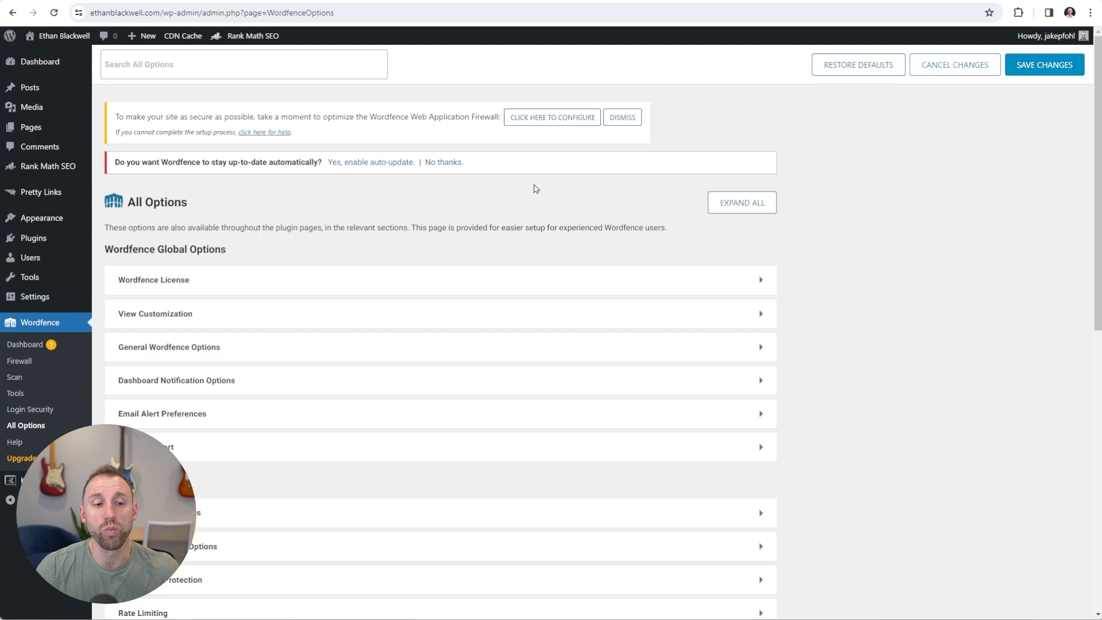
scroll(535, 189, down, 2)
scroll(535, 189, down, 4)
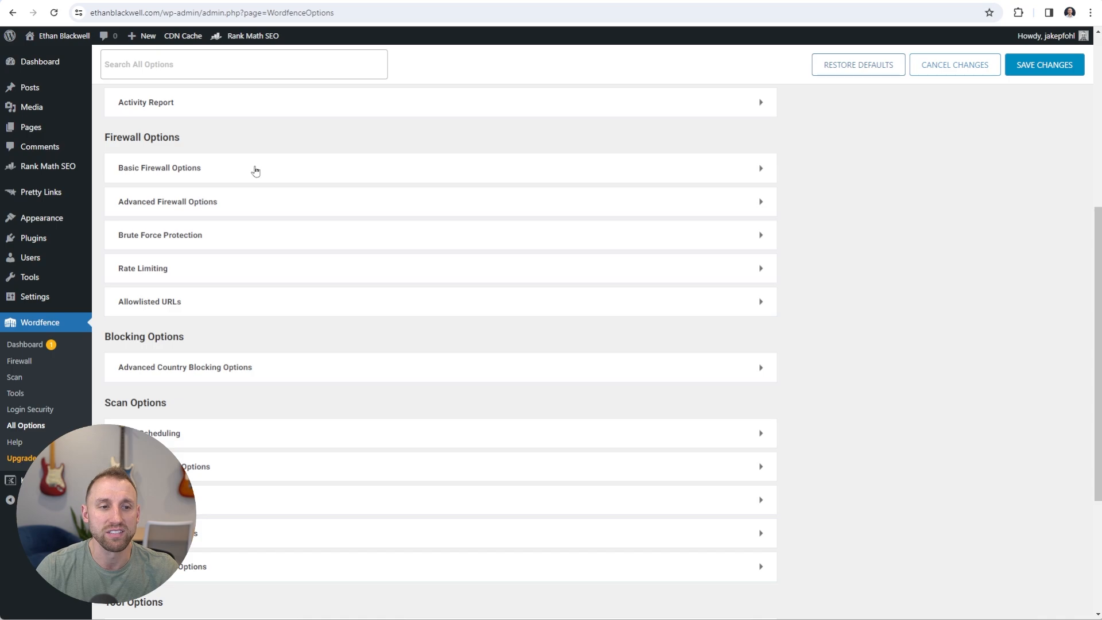
click(255, 171)
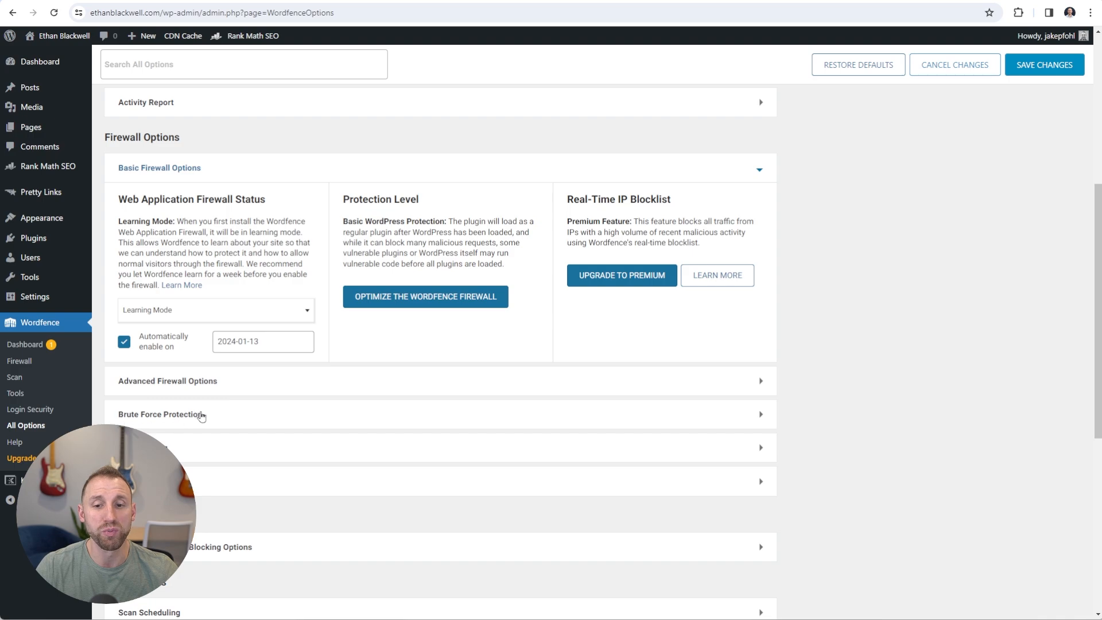
In Brute Force Protection, set the lockout thresholds for login failures and forgot password attempts to 10 each
click(224, 415)
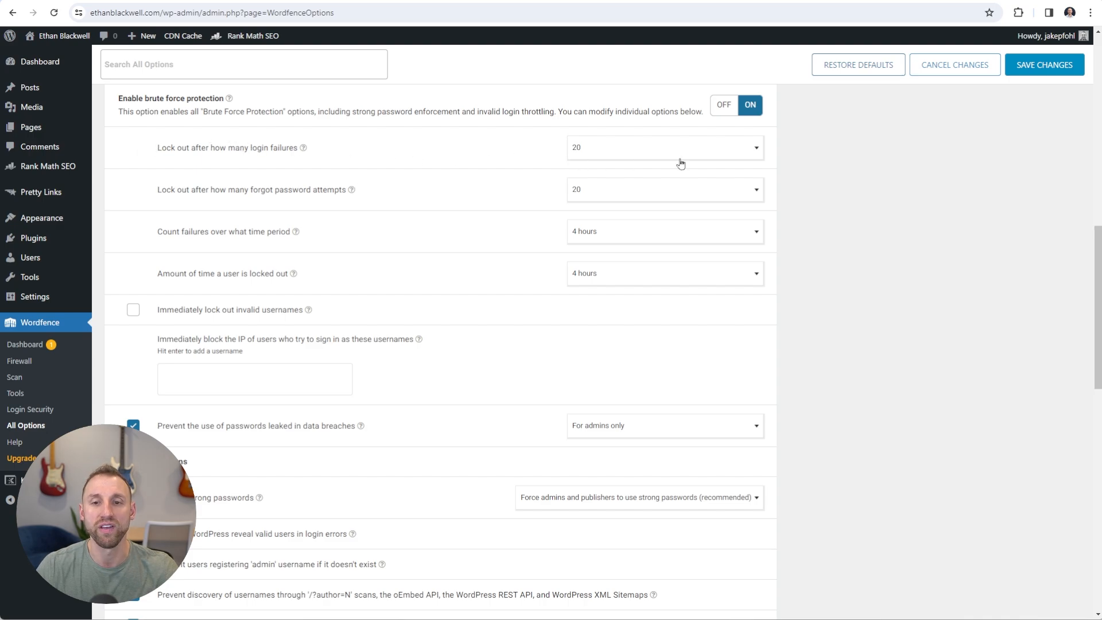
click(748, 151)
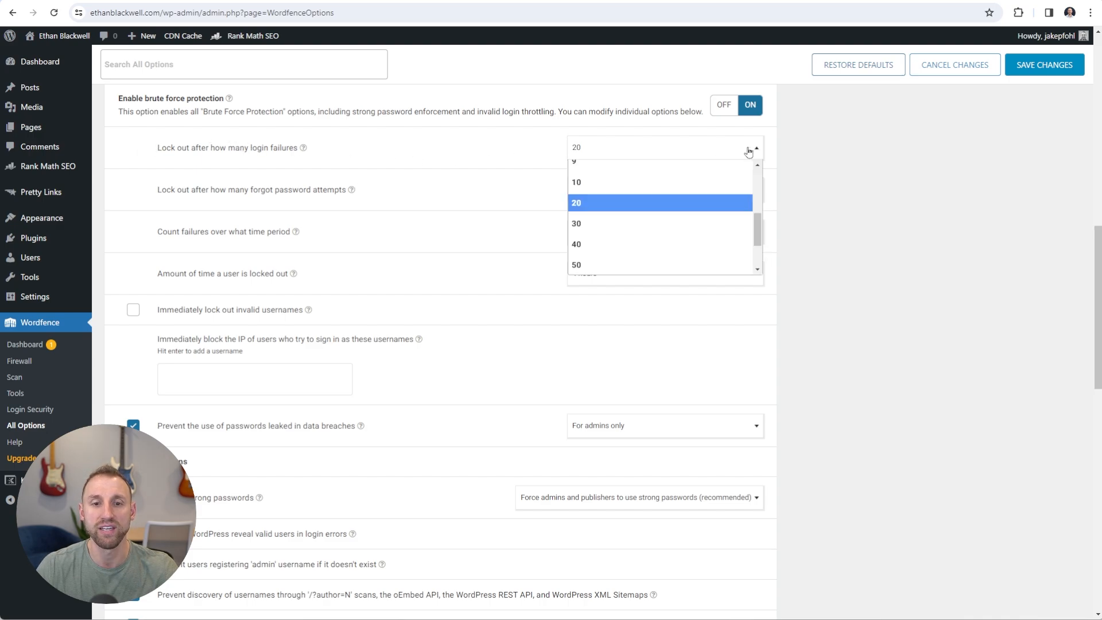
click(600, 184)
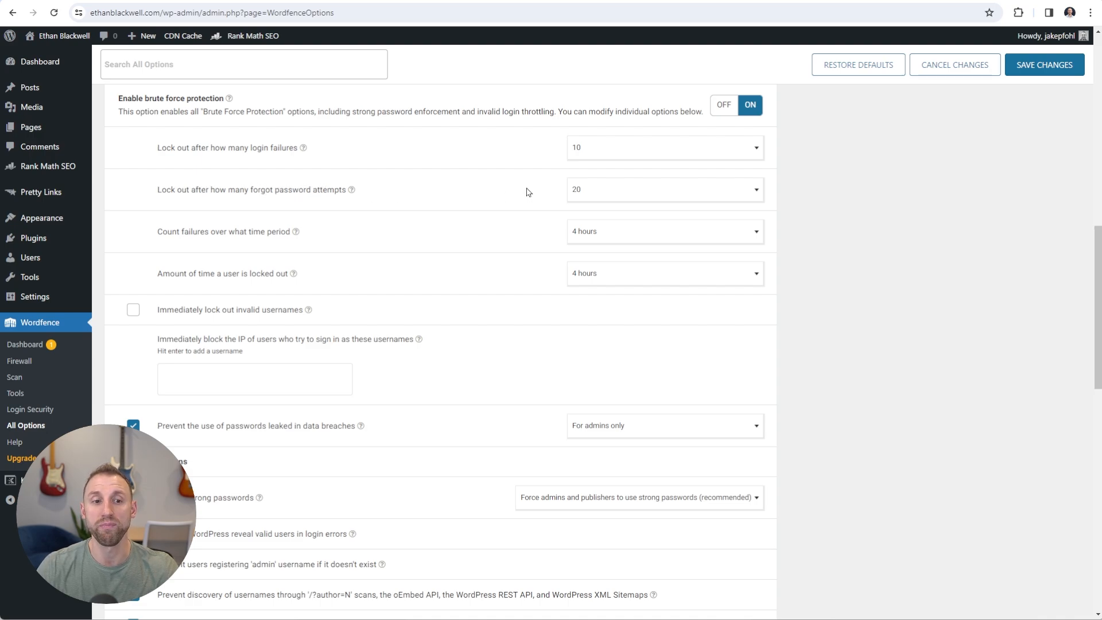
click(573, 189)
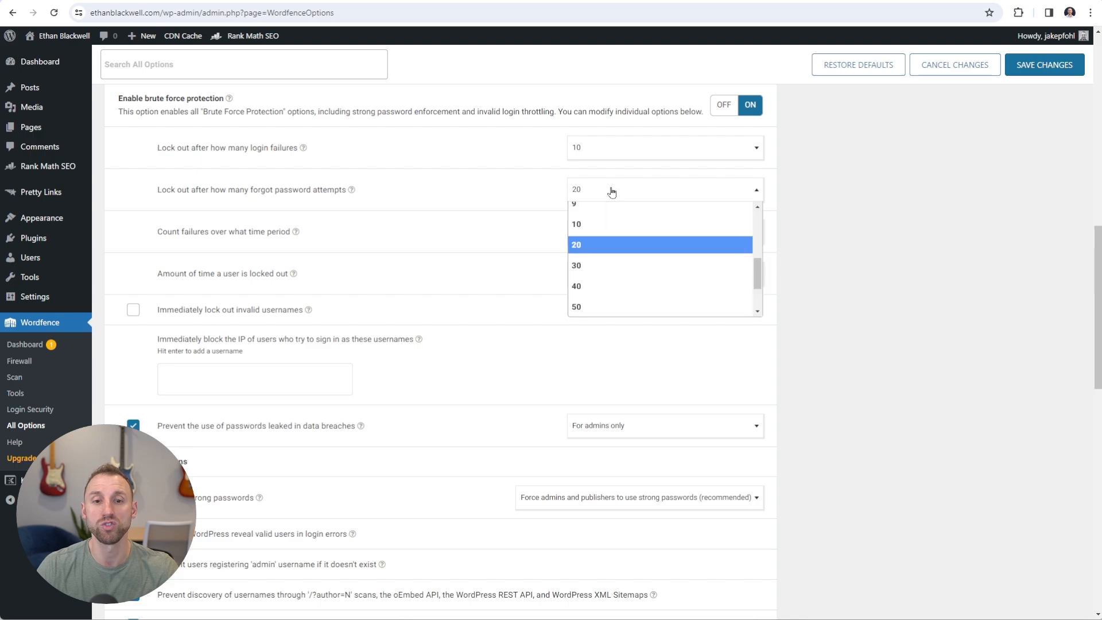
click(577, 224)
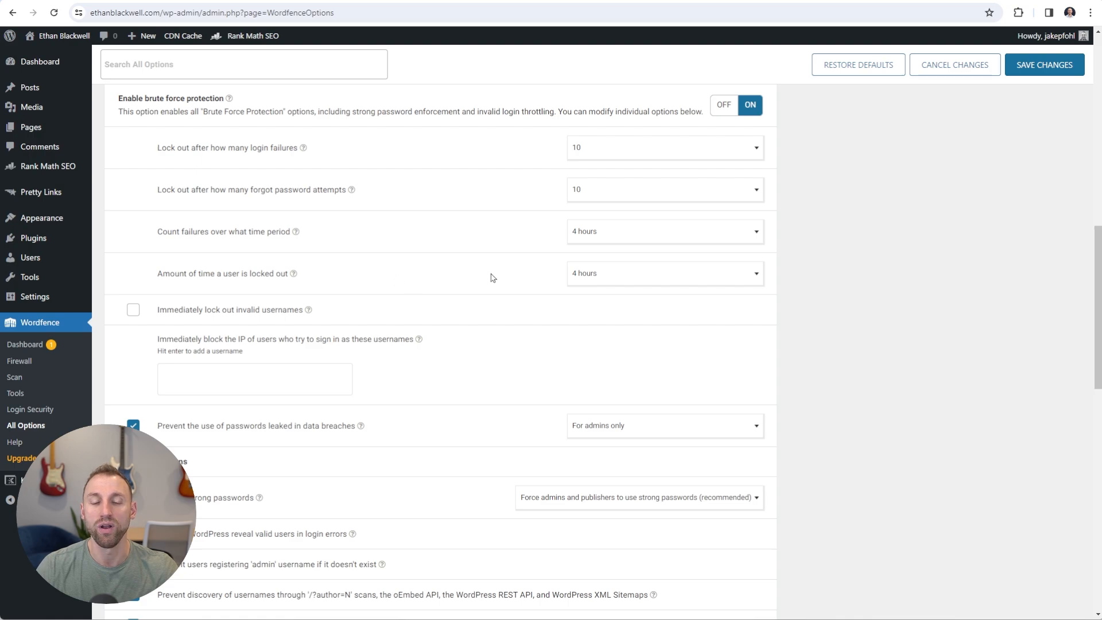
Set the amount of time a user is locked out to 1 day and save the Wordfence options
click(597, 275)
scroll(631, 316, down, 2)
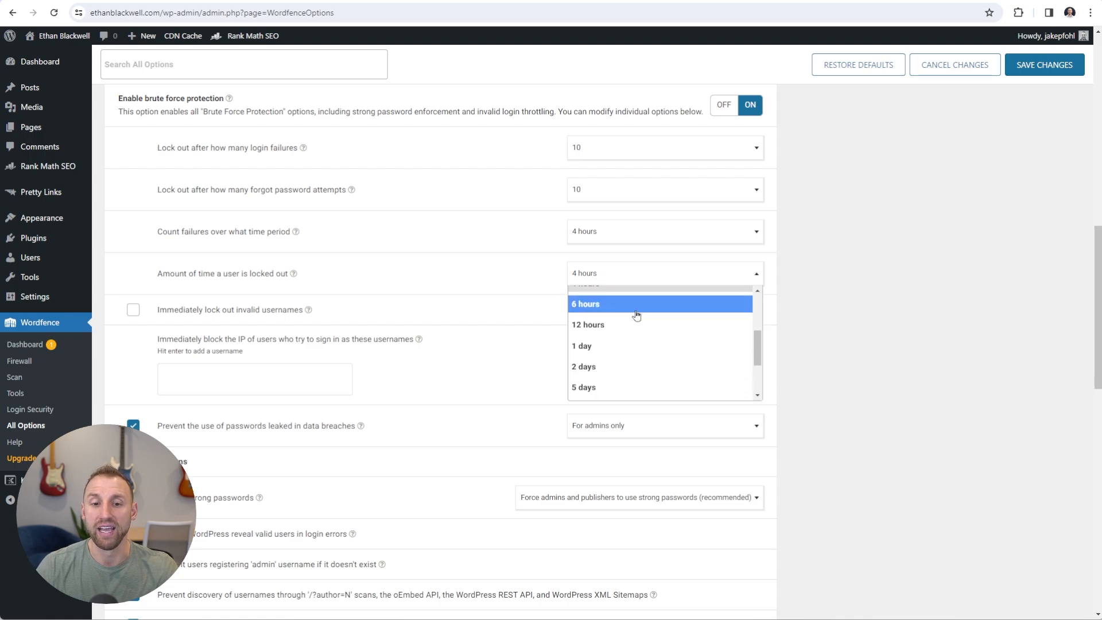
click(603, 347)
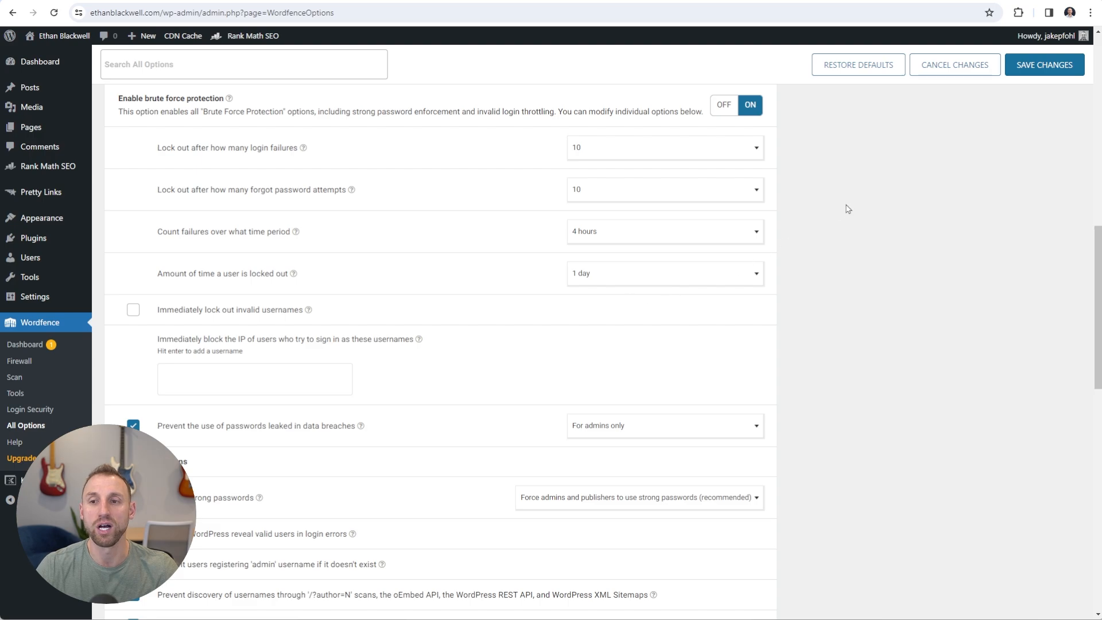
scroll(872, 277, up, 1)
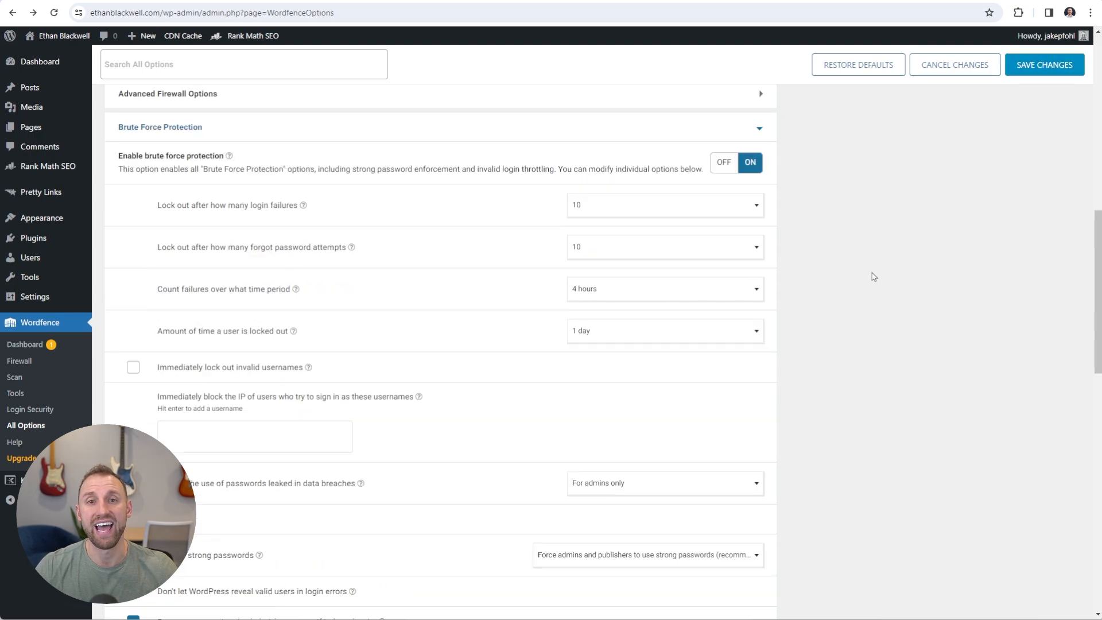
Optimize the Wordfence firewall with the recommended LiteSpeed/lsapi configuration, downloading the .htaccess backup first
scroll(874, 276, up, 10)
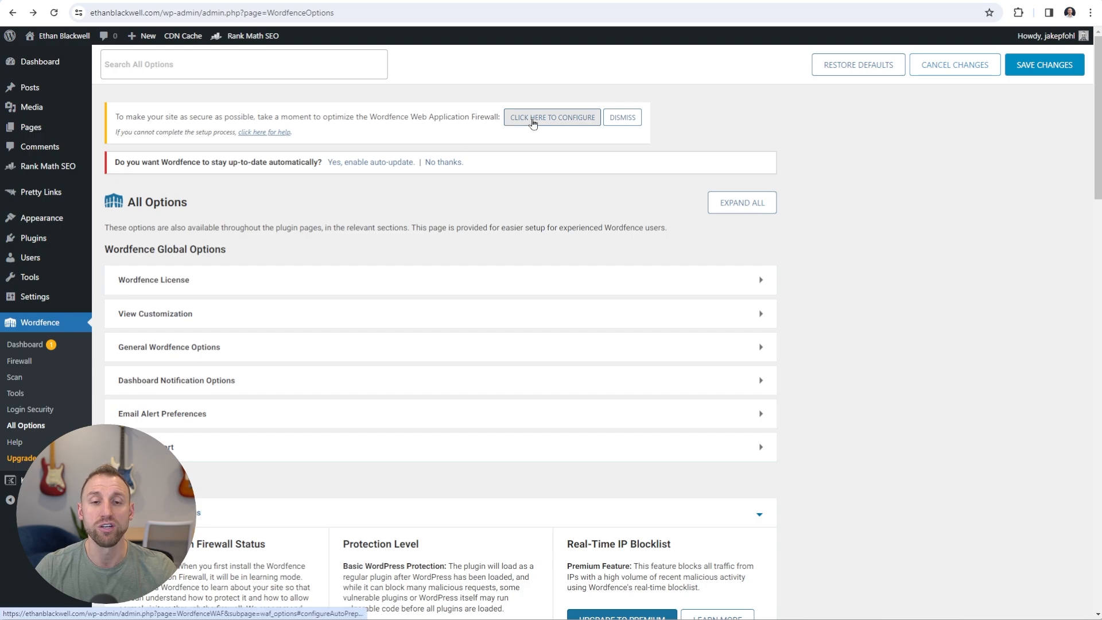
click(533, 121)
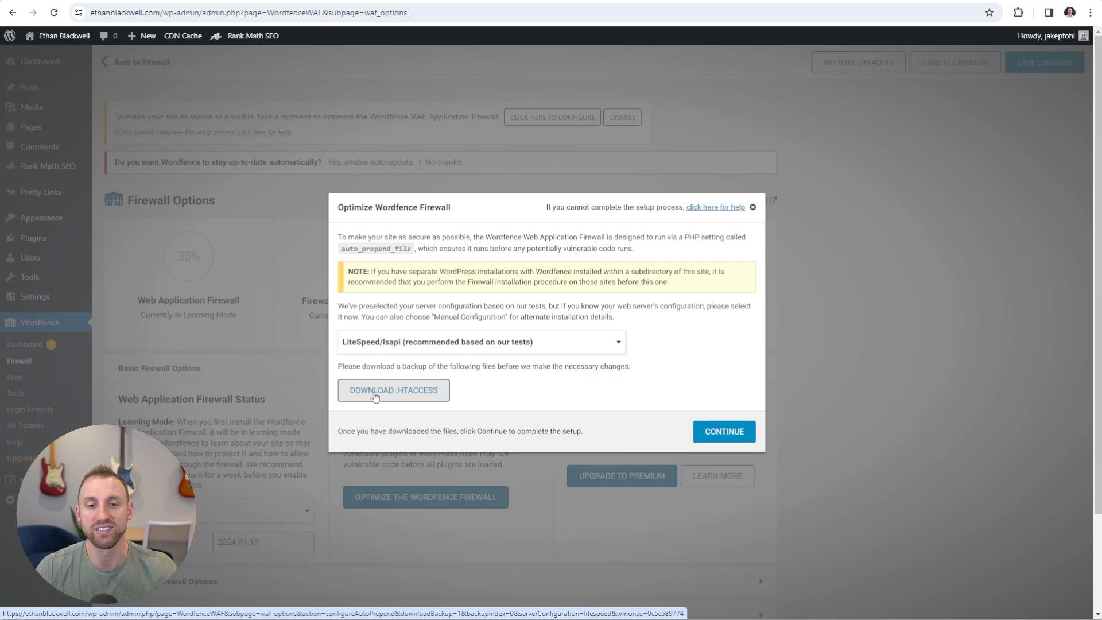
click(374, 396)
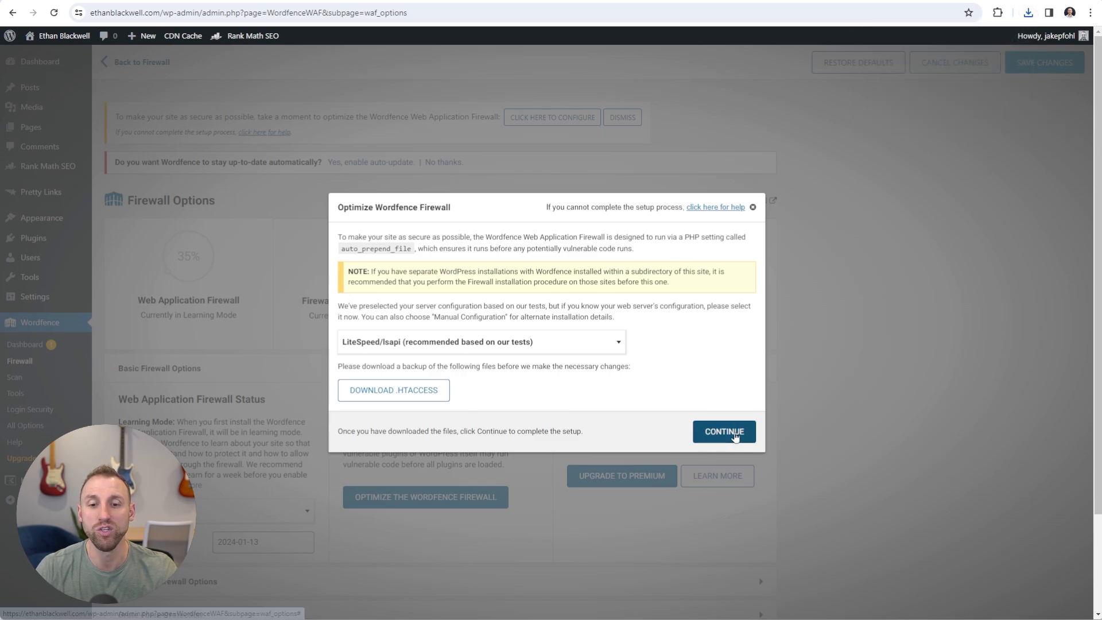
click(736, 437)
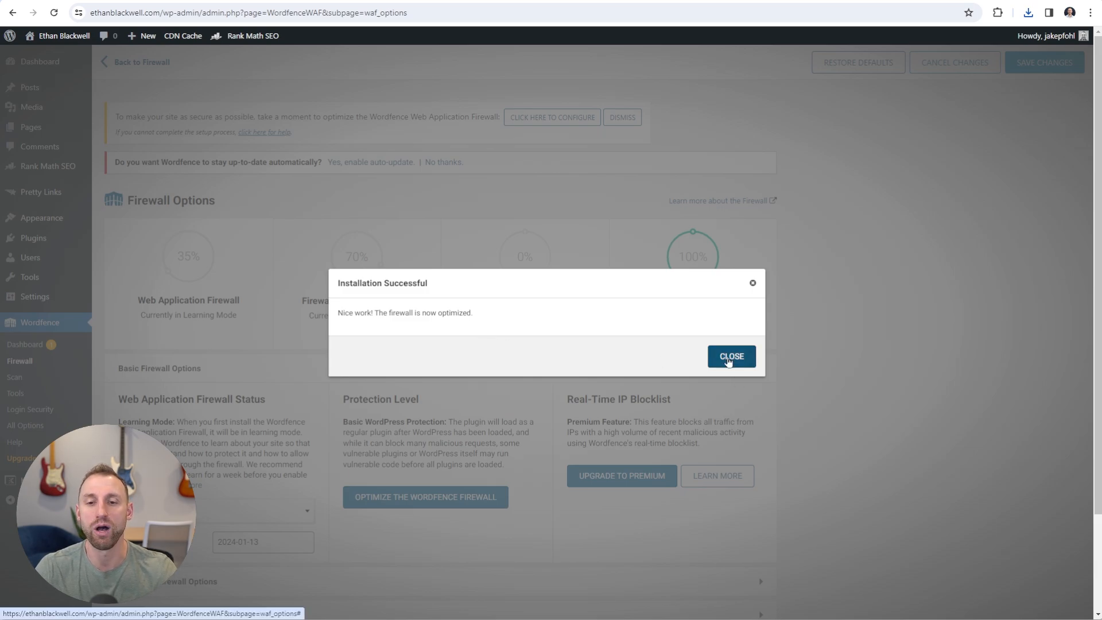
click(728, 361)
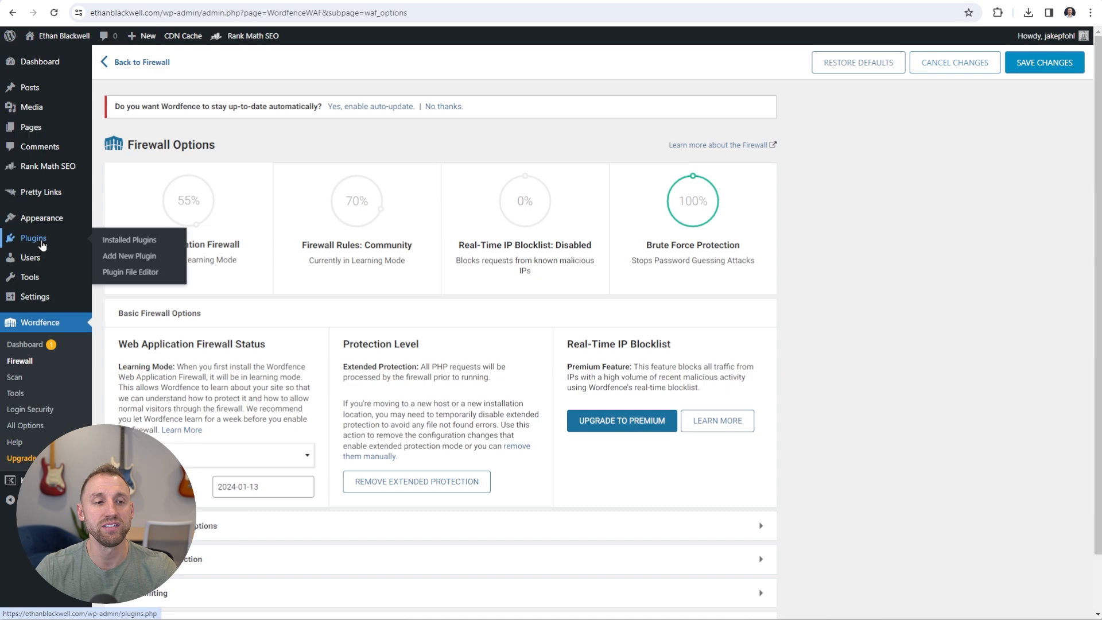
Search the plugin directory for "updraft", and install and activate the UpdraftPlus backup and migration plugin
click(42, 245)
click(185, 67)
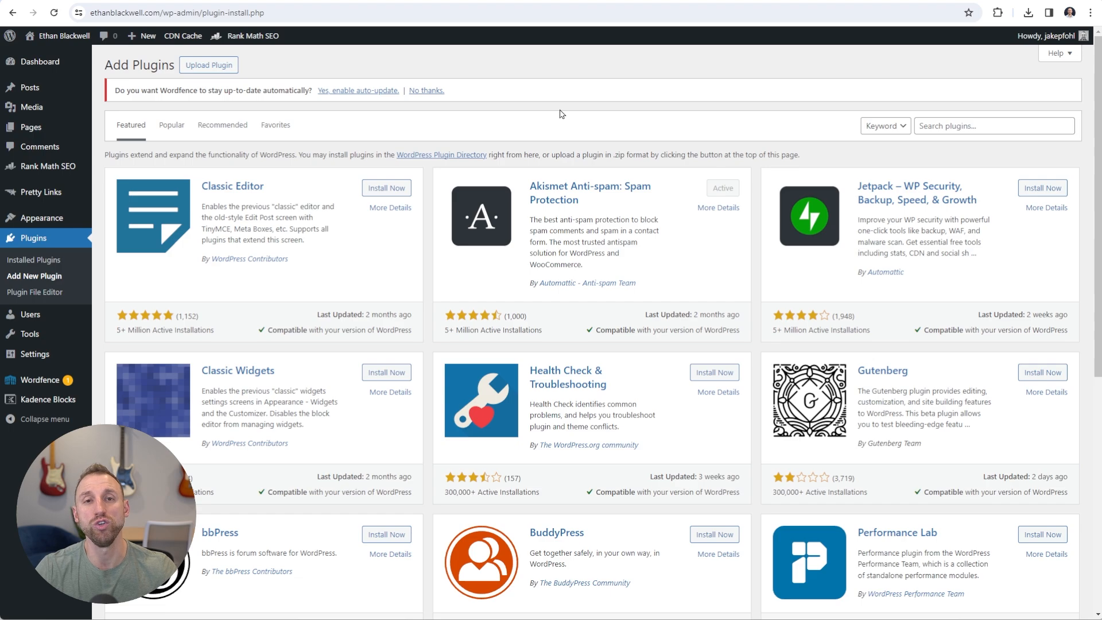
click(947, 127)
text(updraft)
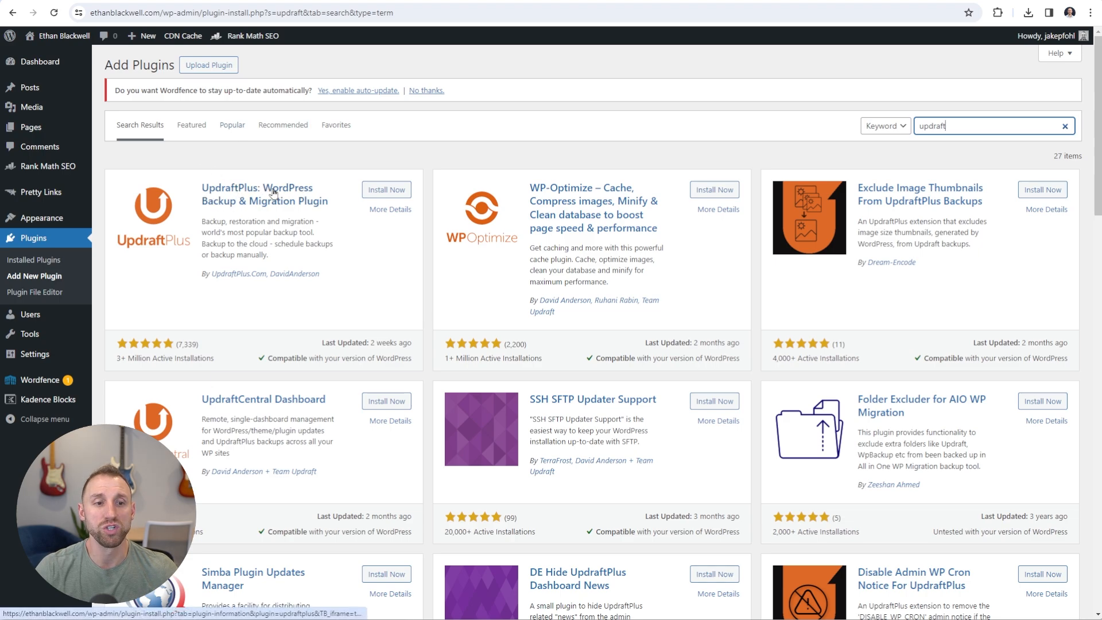
click(387, 194)
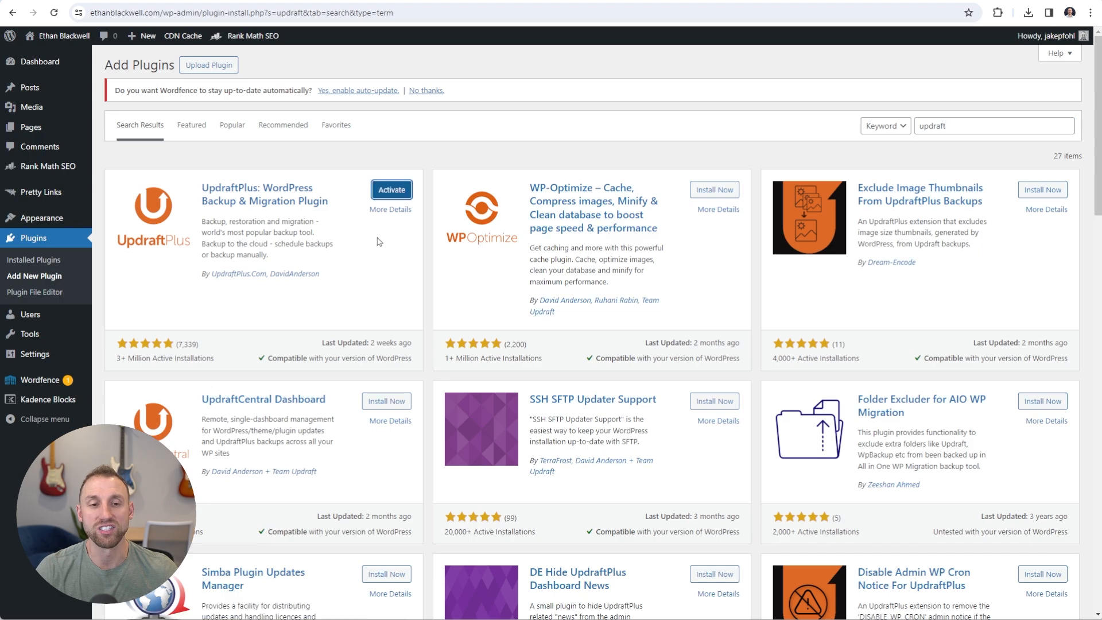
click(393, 190)
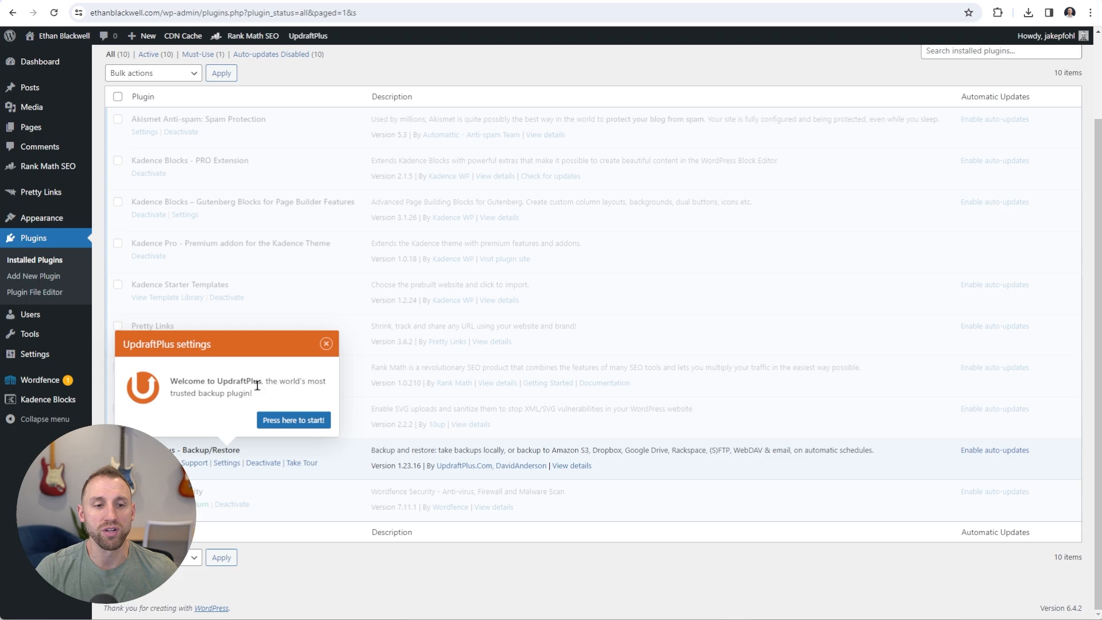
Run a first UpdraftPlus backup that includes both the database and the files
click(300, 421)
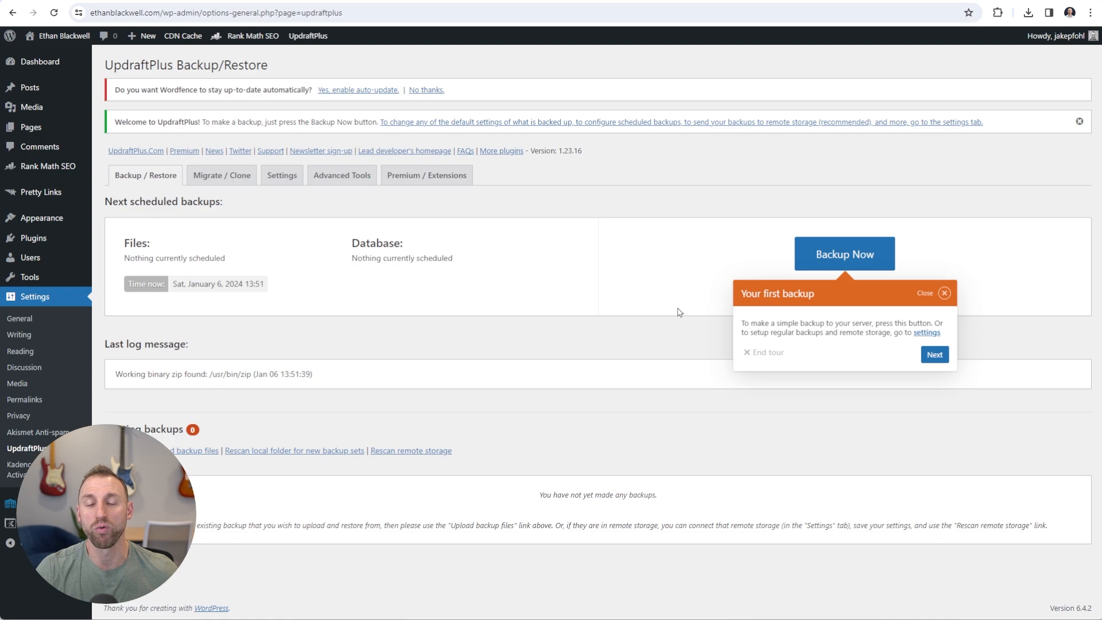
click(835, 261)
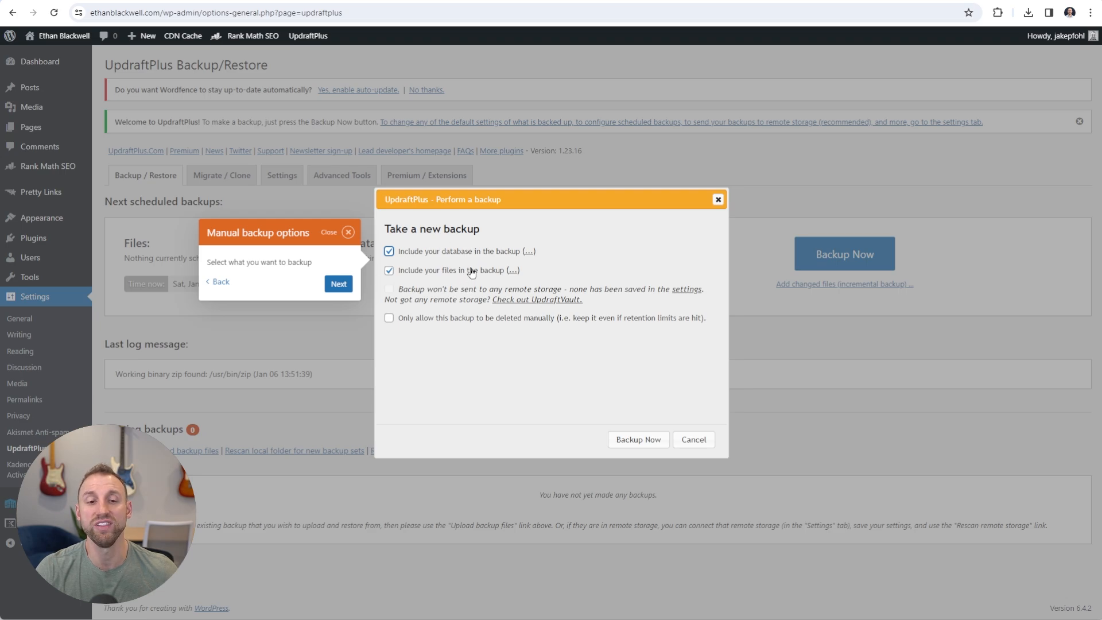
click(639, 440)
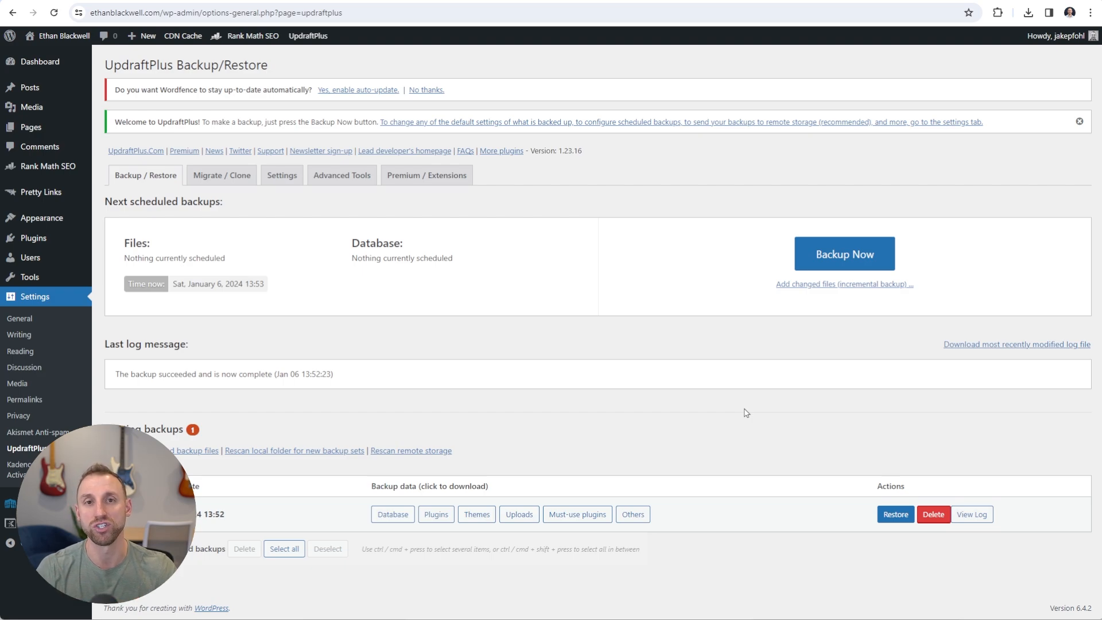
Set UpdraftPlus's files and database backup schedules to Weekly
click(280, 178)
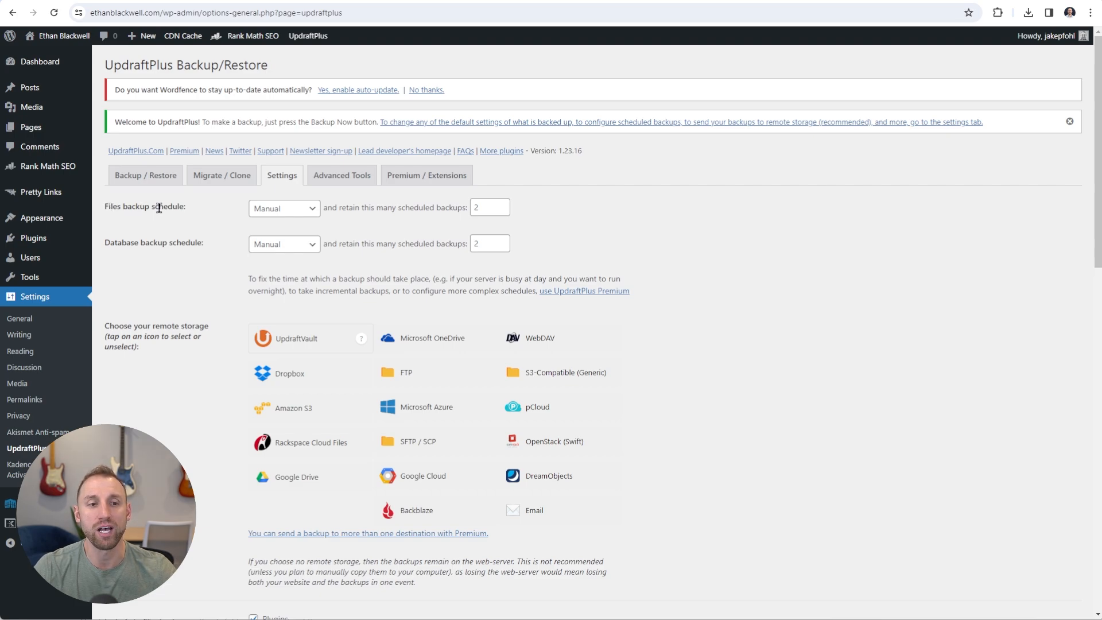
click(292, 215)
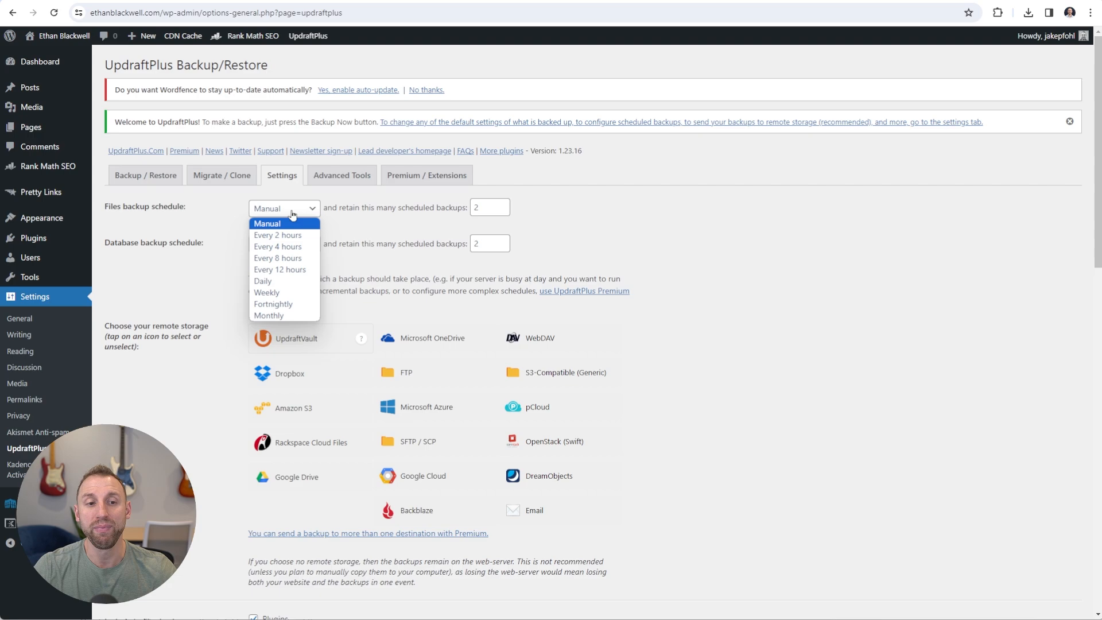
click(275, 292)
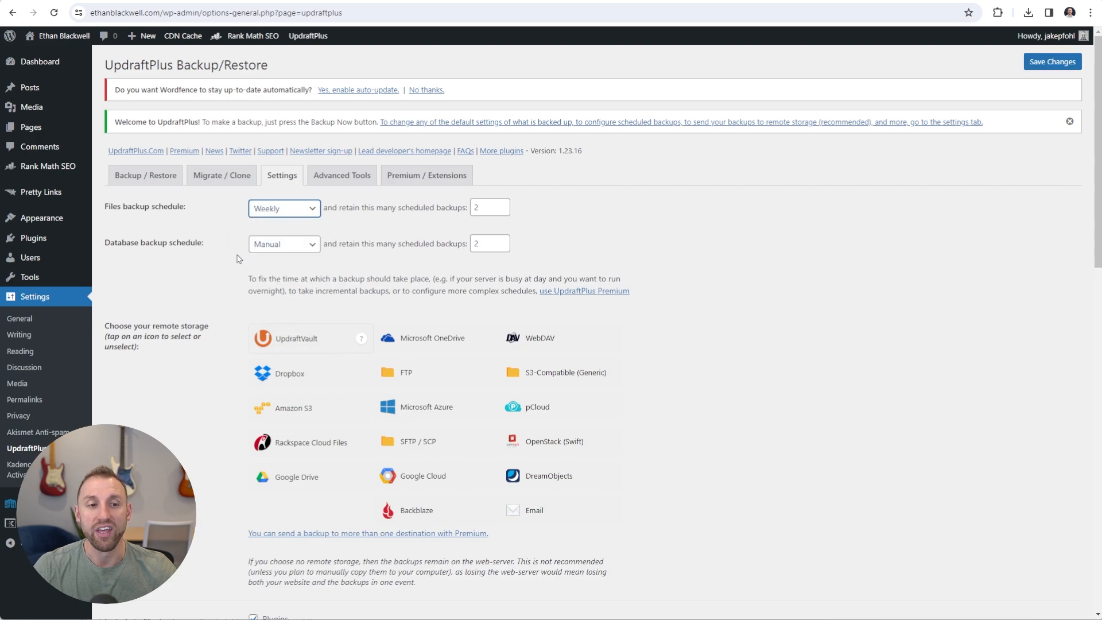
click(290, 248)
click(191, 281)
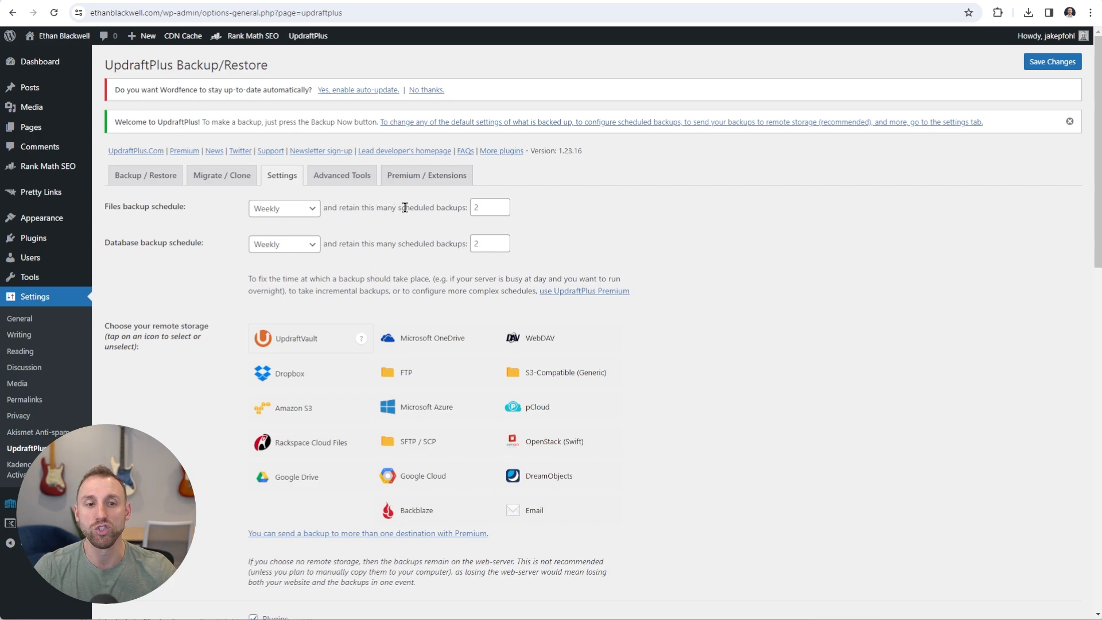
Set the number of scheduled backups to retain to 3 for both files and database
click(502, 204)
click(501, 241)
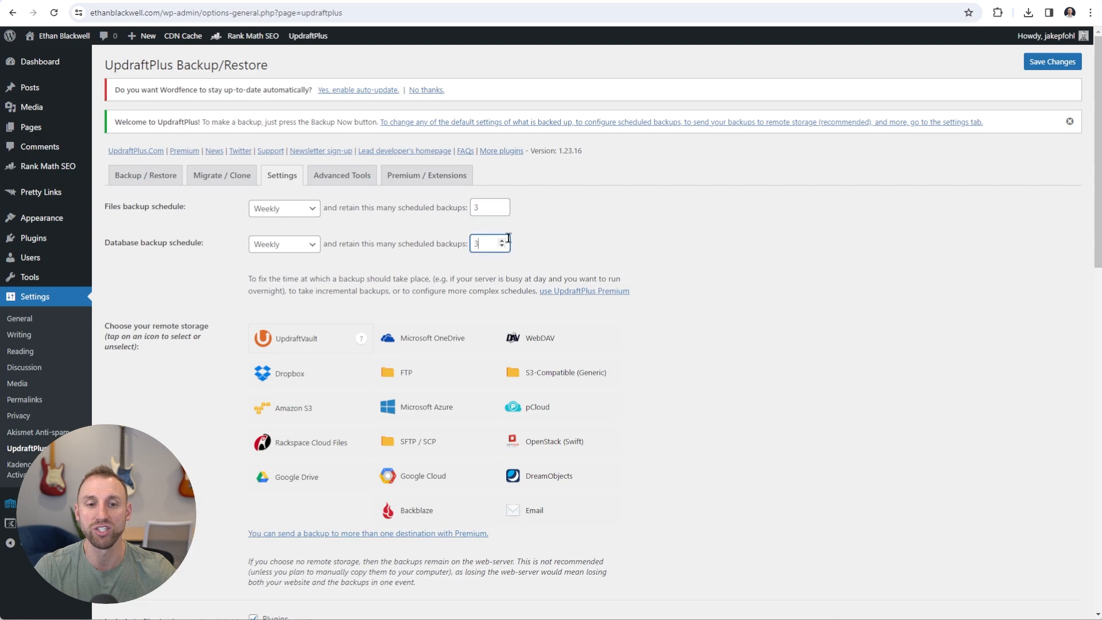
click(556, 243)
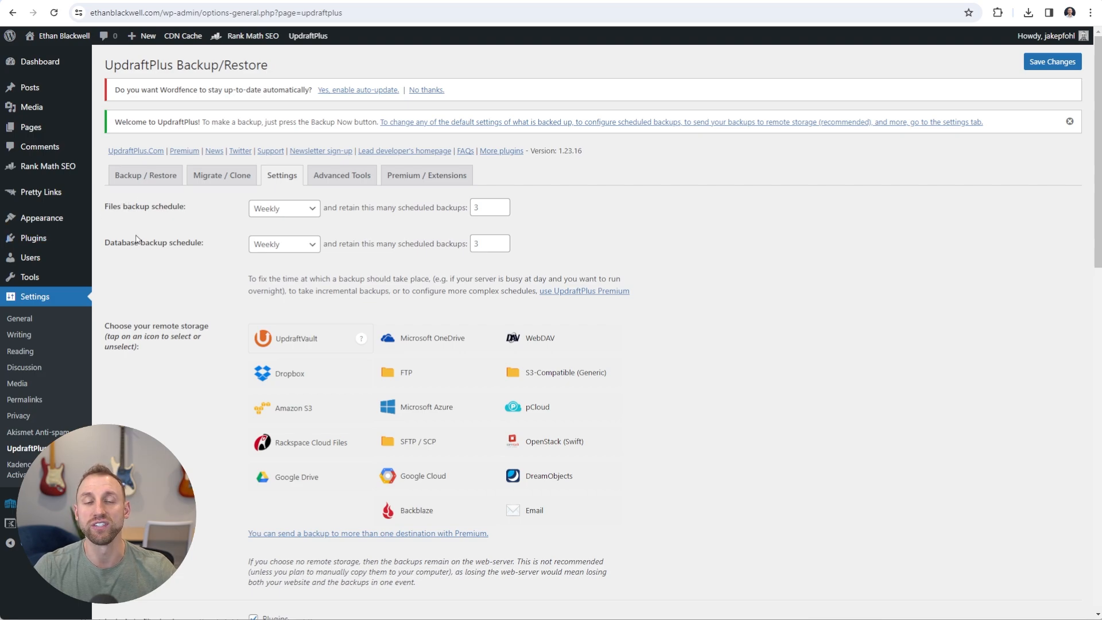
Select Google Drive as the remote storage for the UpdraftPlus backups
scroll(209, 255, down, 1)
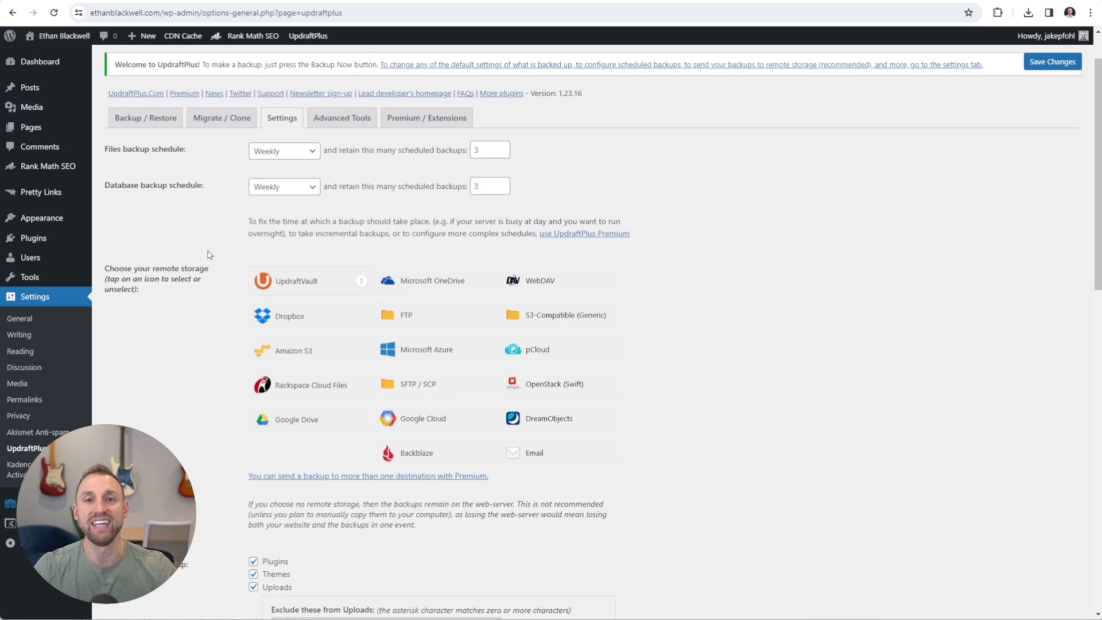
scroll(208, 255, down, 1)
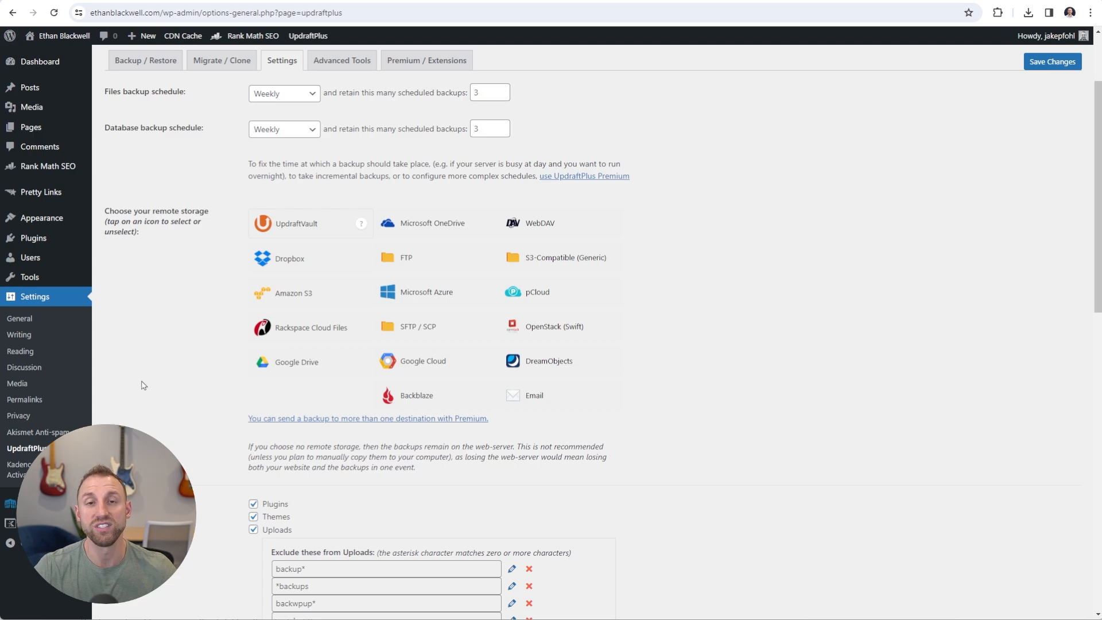
click(292, 366)
scroll(197, 381, down, 5)
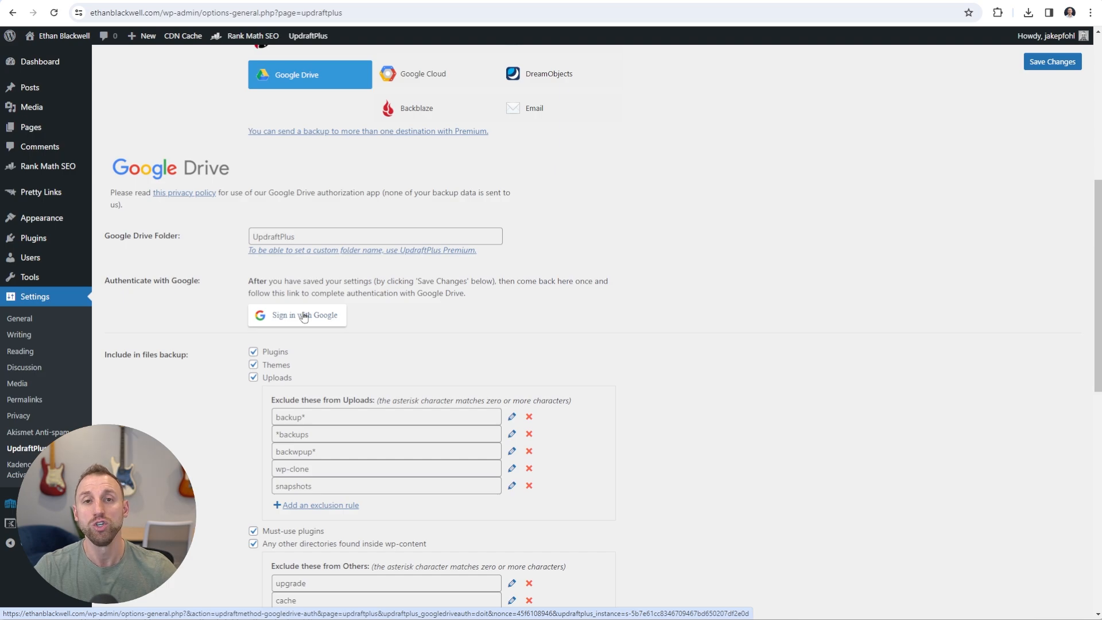
scroll(304, 317, down, 7)
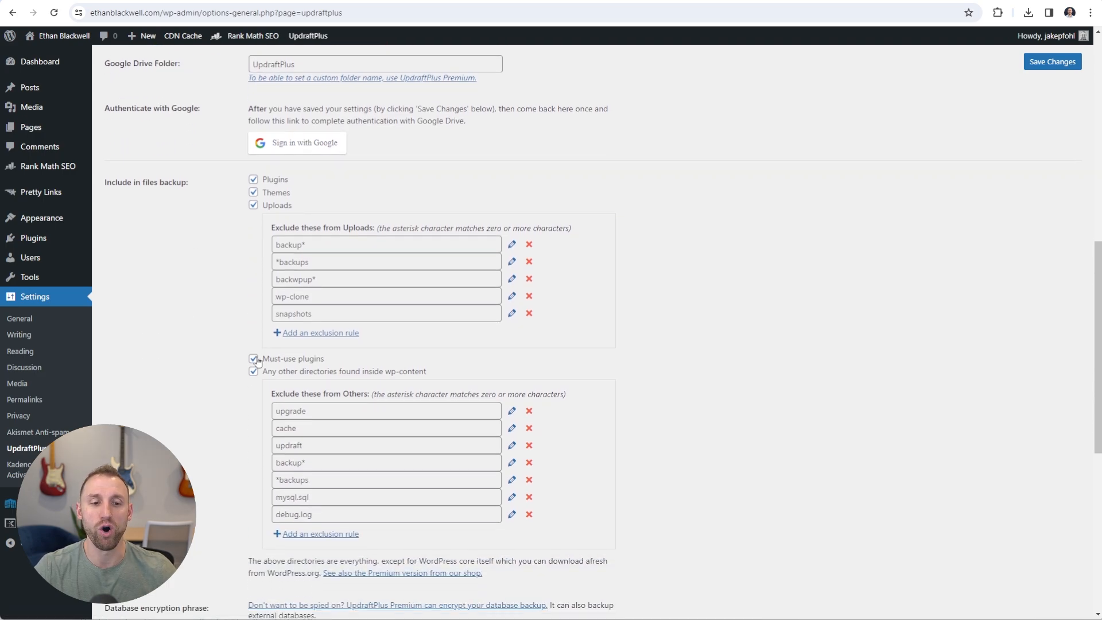